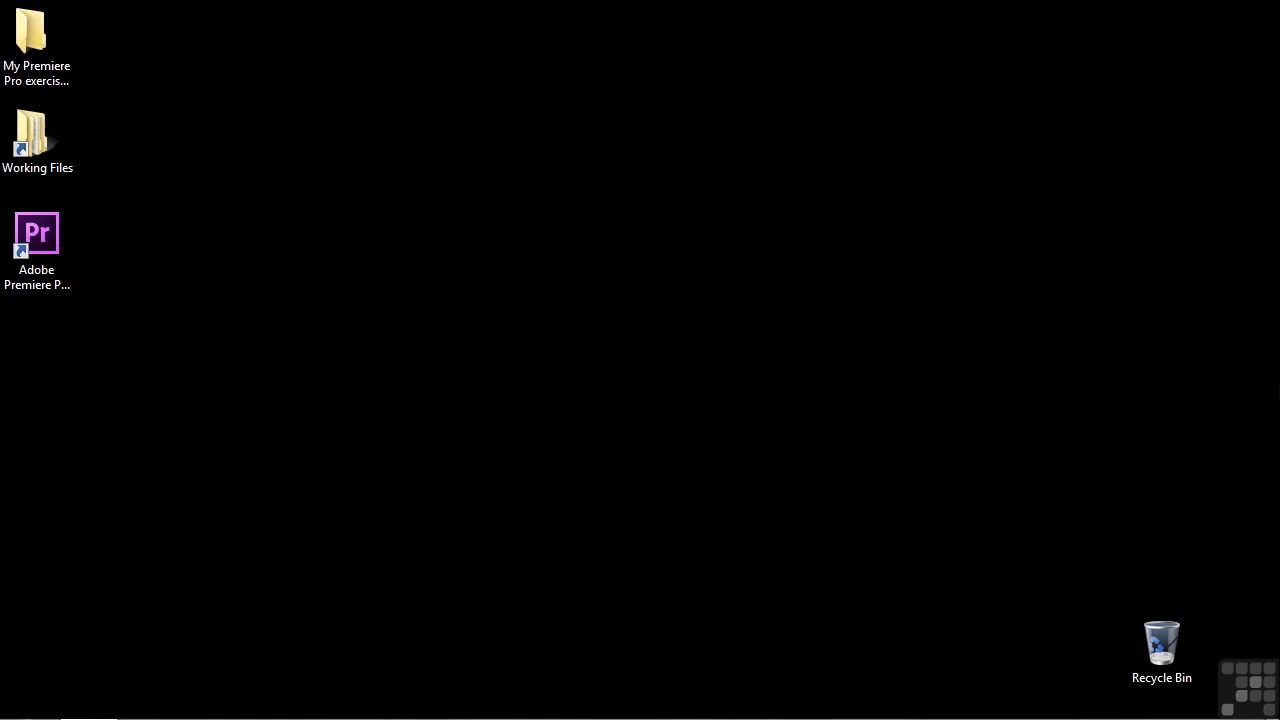
- Open 1001-blurring sharpening.prproj from the Working Files projects folder in Premiere Pro
double_click(35, 135)
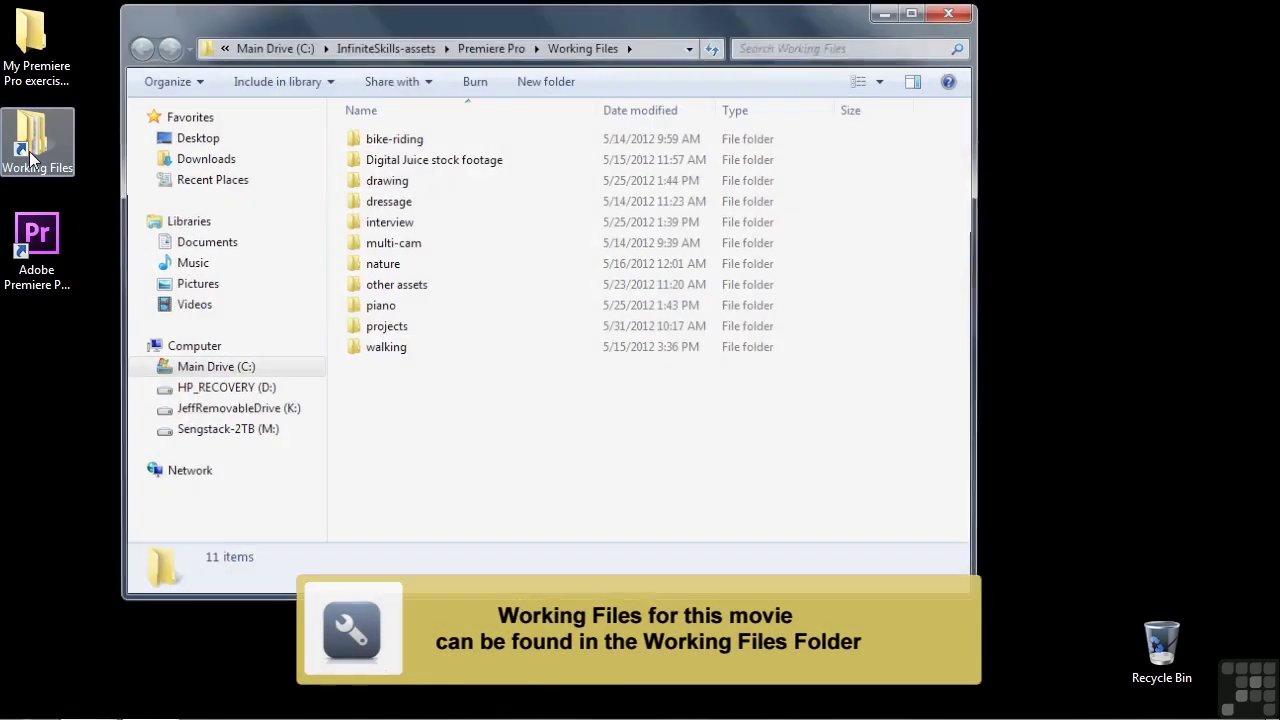
double_click(386, 330)
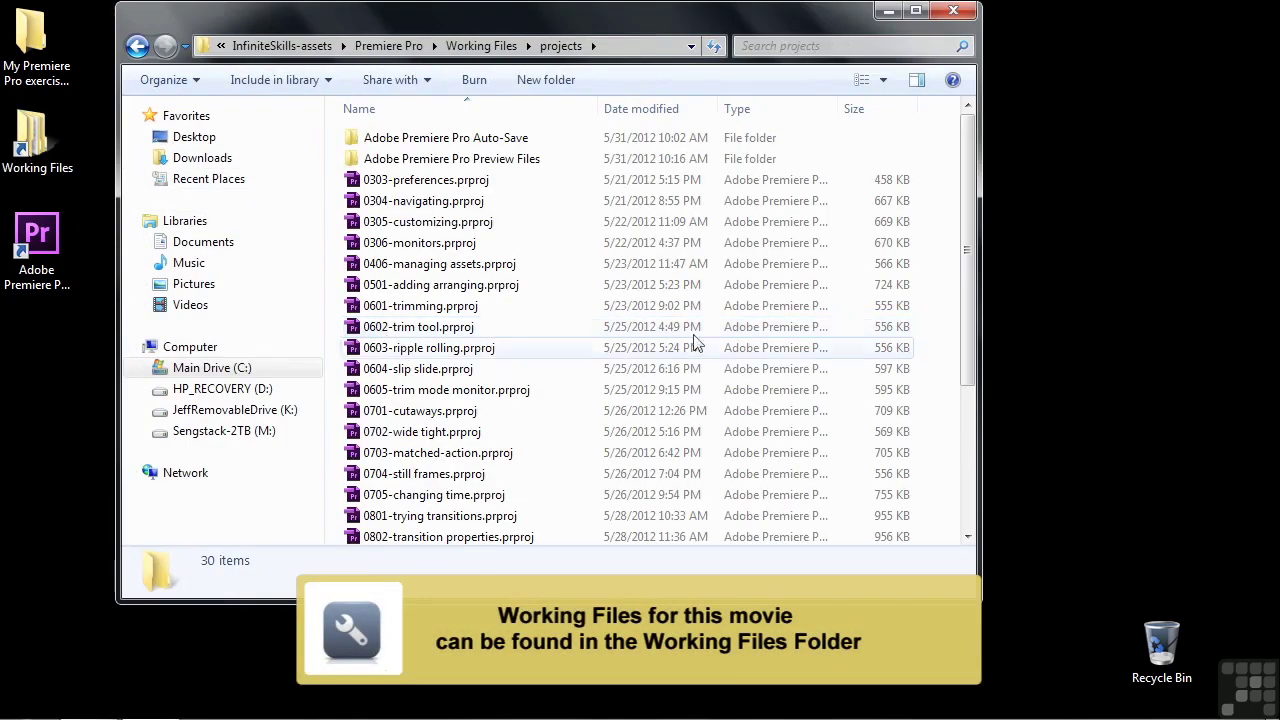
scroll(946, 307, down, 4)
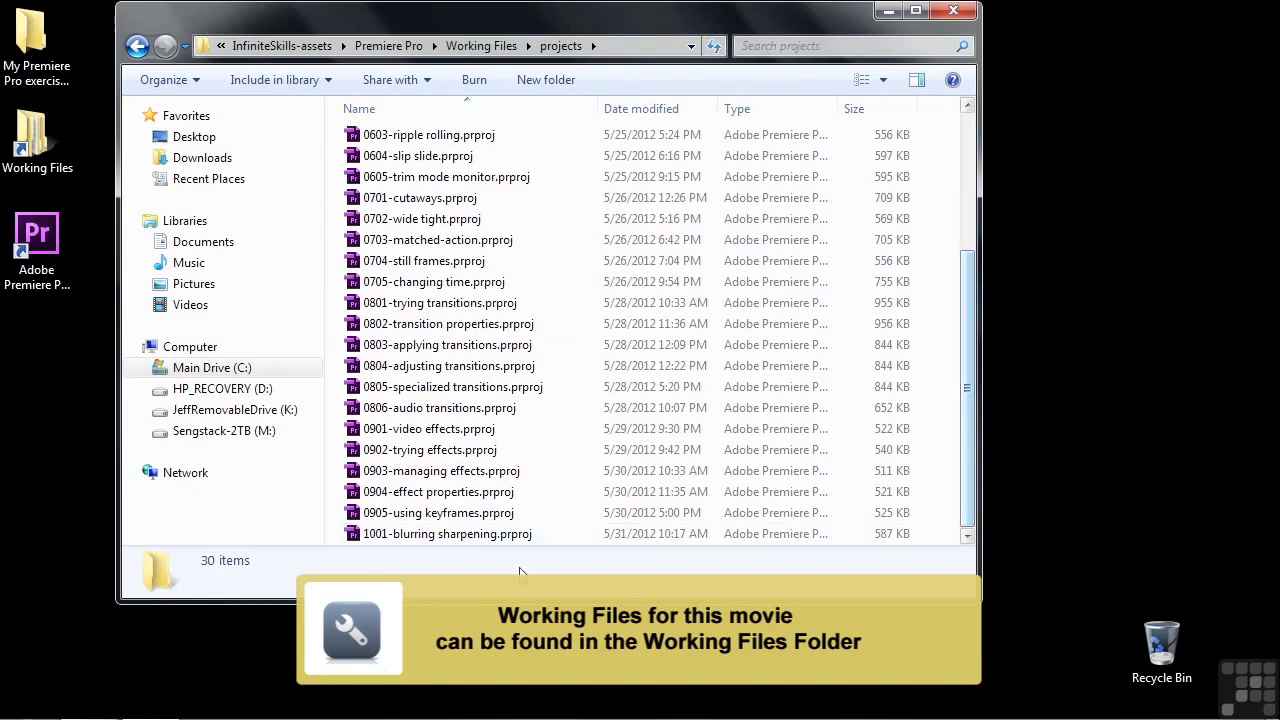
double_click(415, 535)
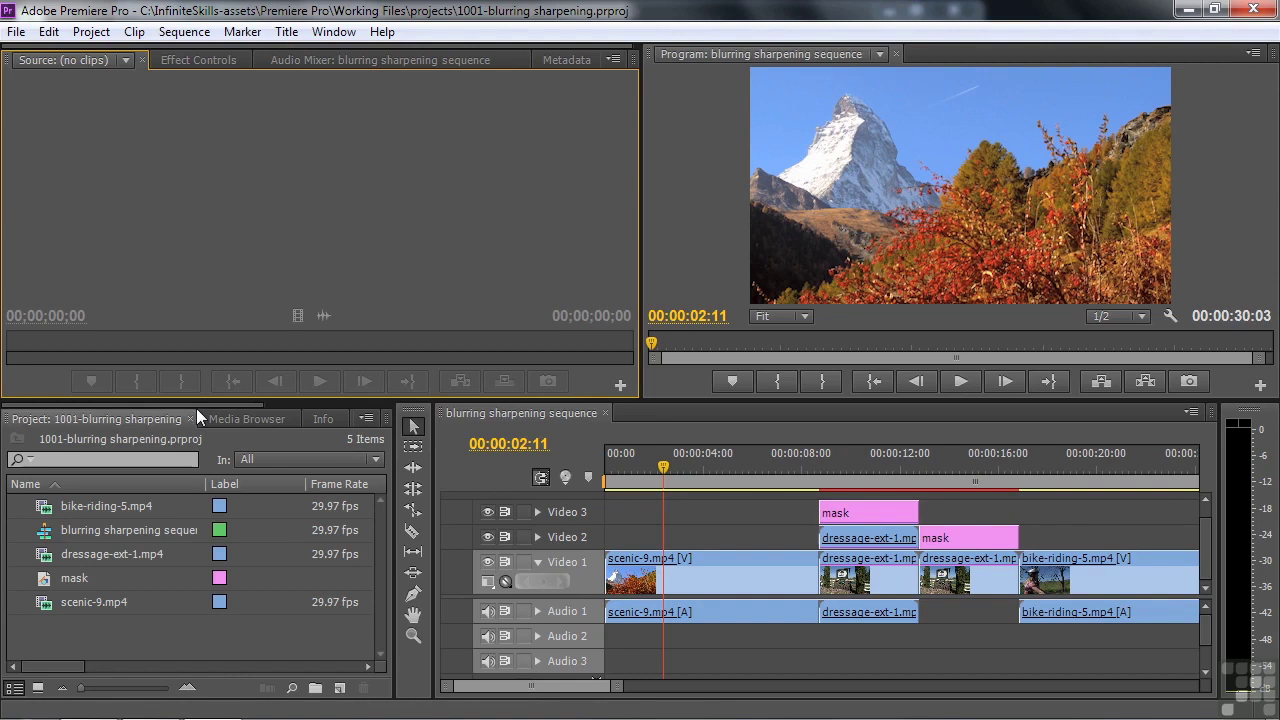
- In the Effects panel, expand Video Effects > Blur & Sharpen to list Antialias through Unsharp Mask
drag(197, 402, 299, 404)
click(226, 419)
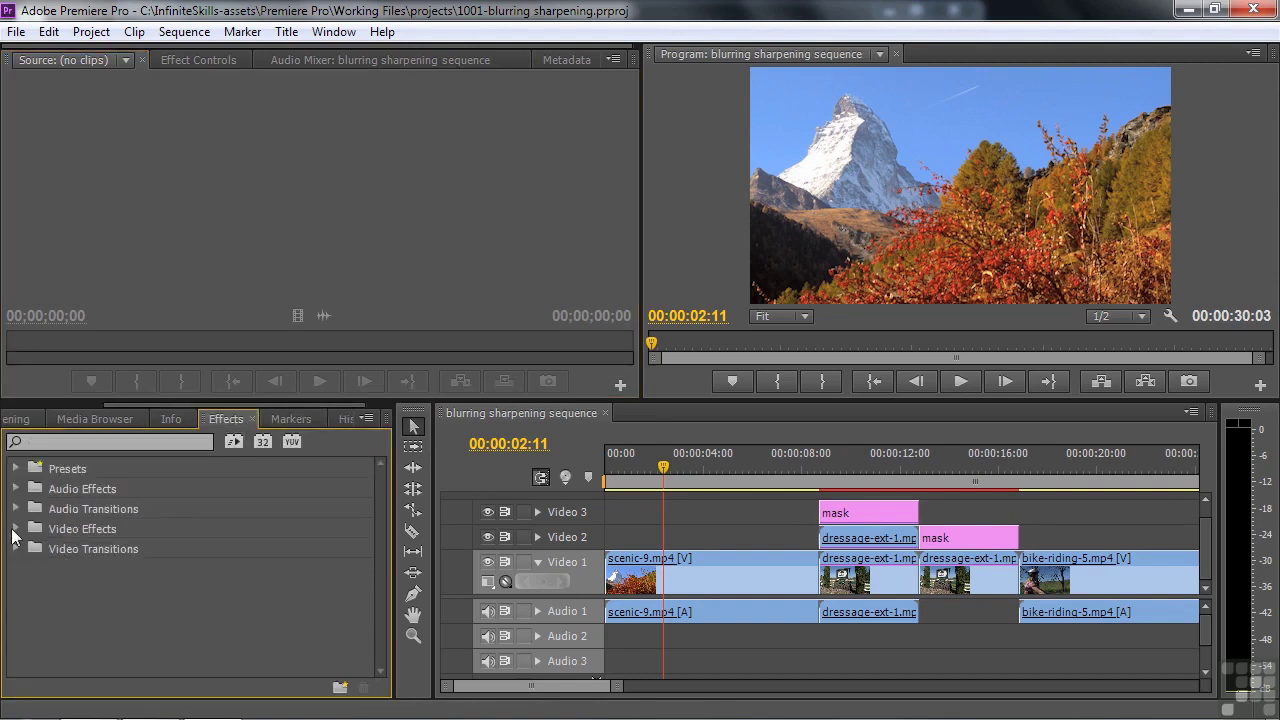
click(15, 529)
click(27, 568)
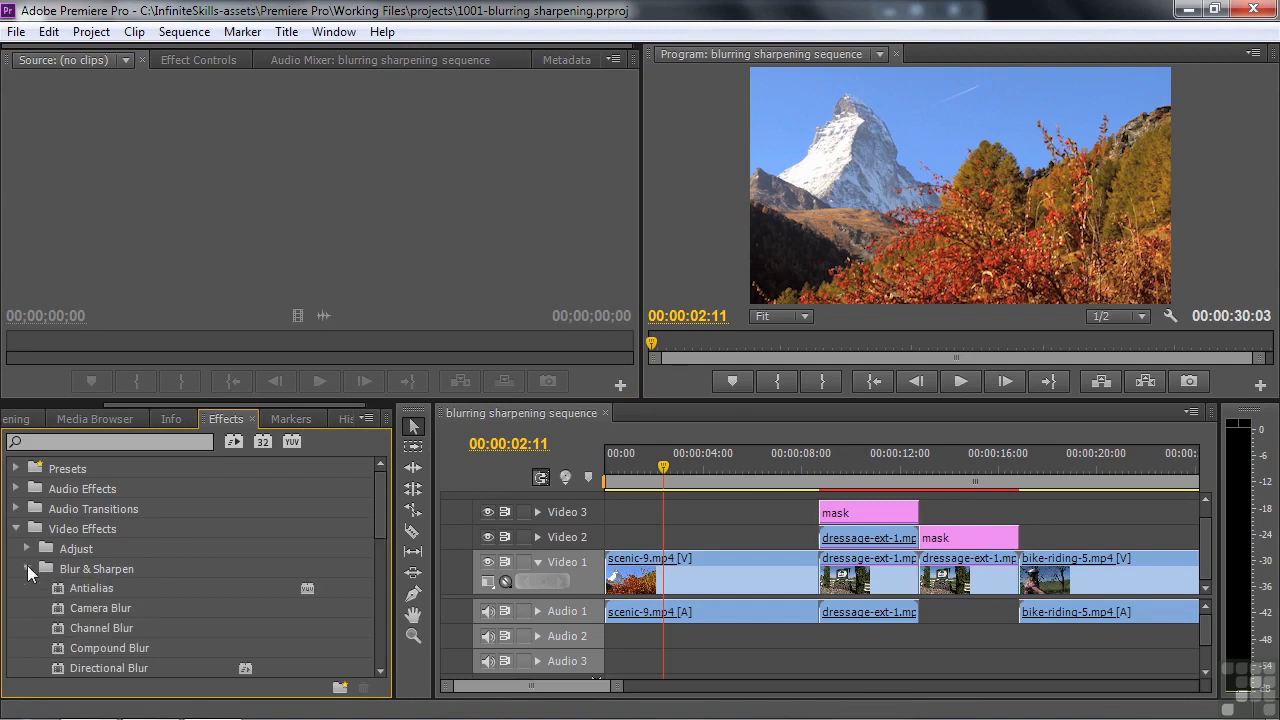
drag(381, 510, 378, 541)
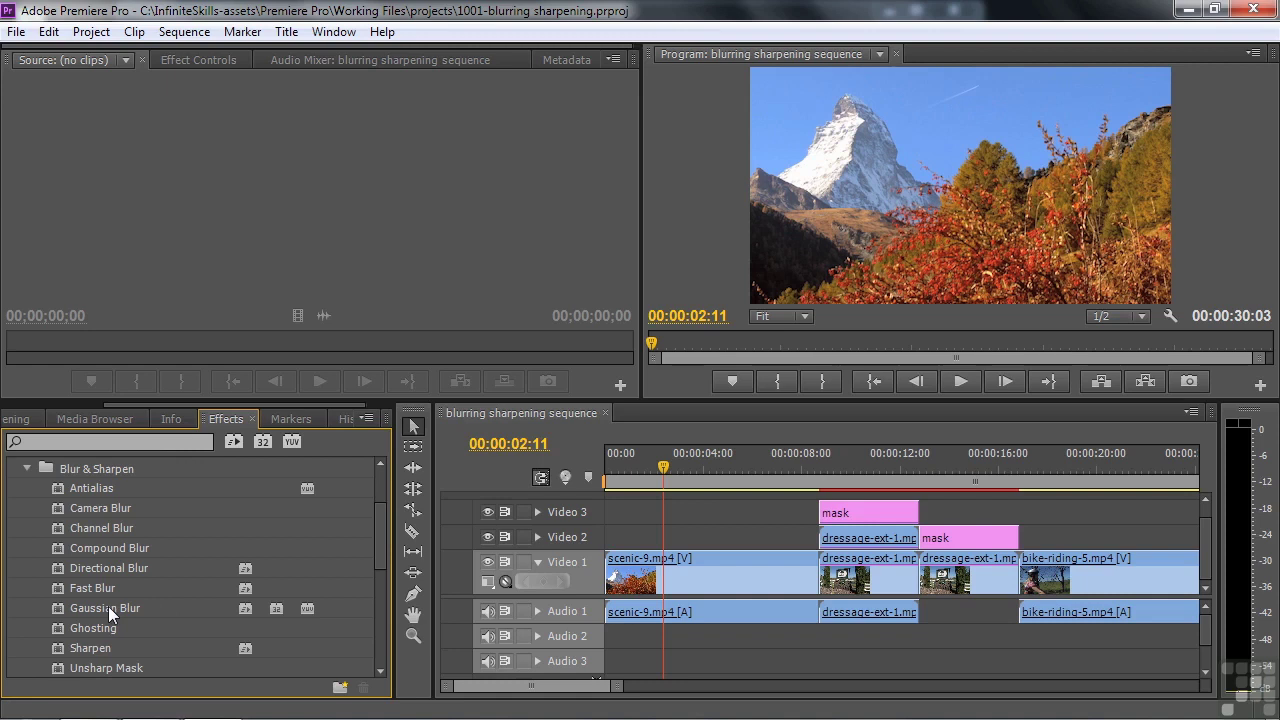
- Apply Camera Blur to the scenic-9 clip and switch it off in Effect Controls
drag(108, 606, 197, 654)
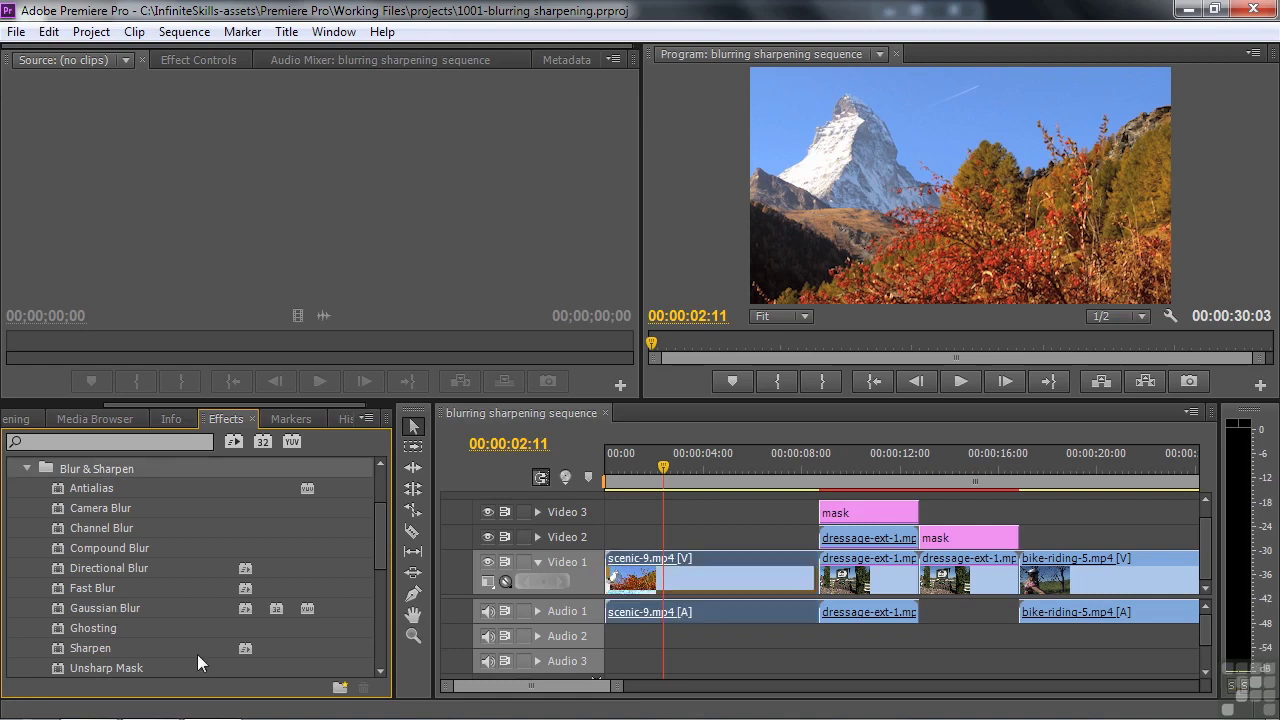
drag(68, 512, 669, 560)
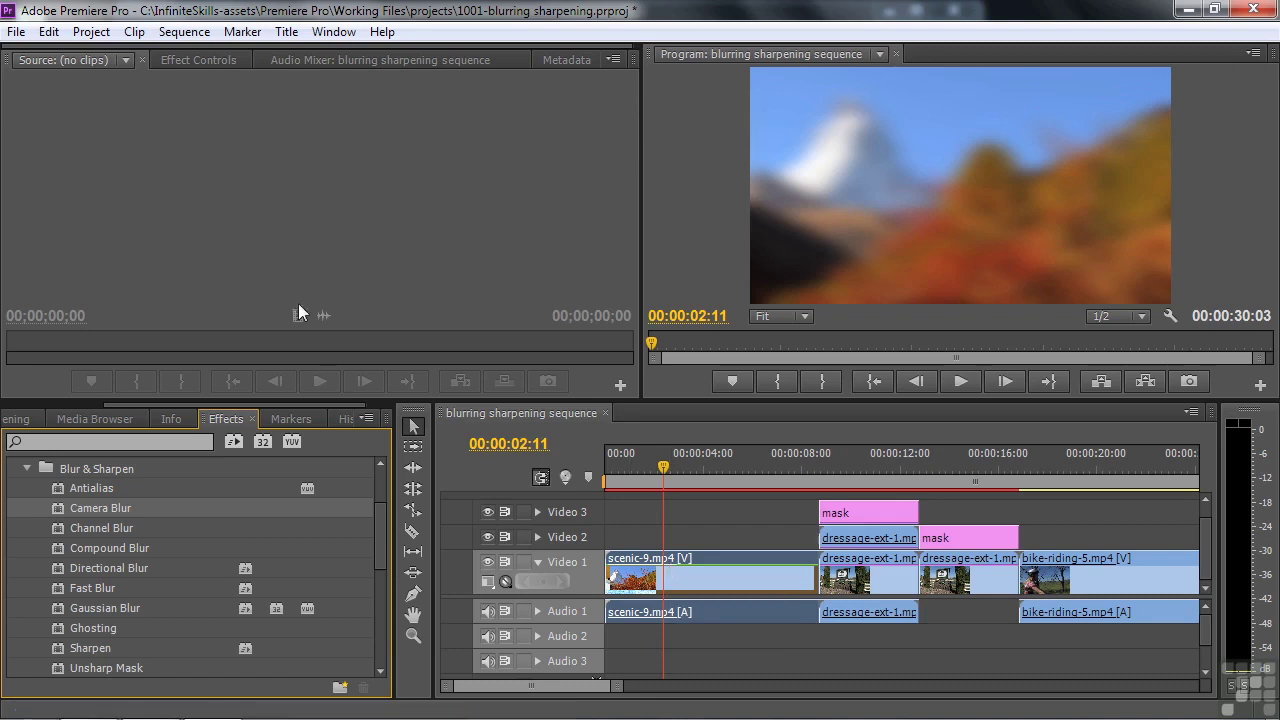
click(191, 59)
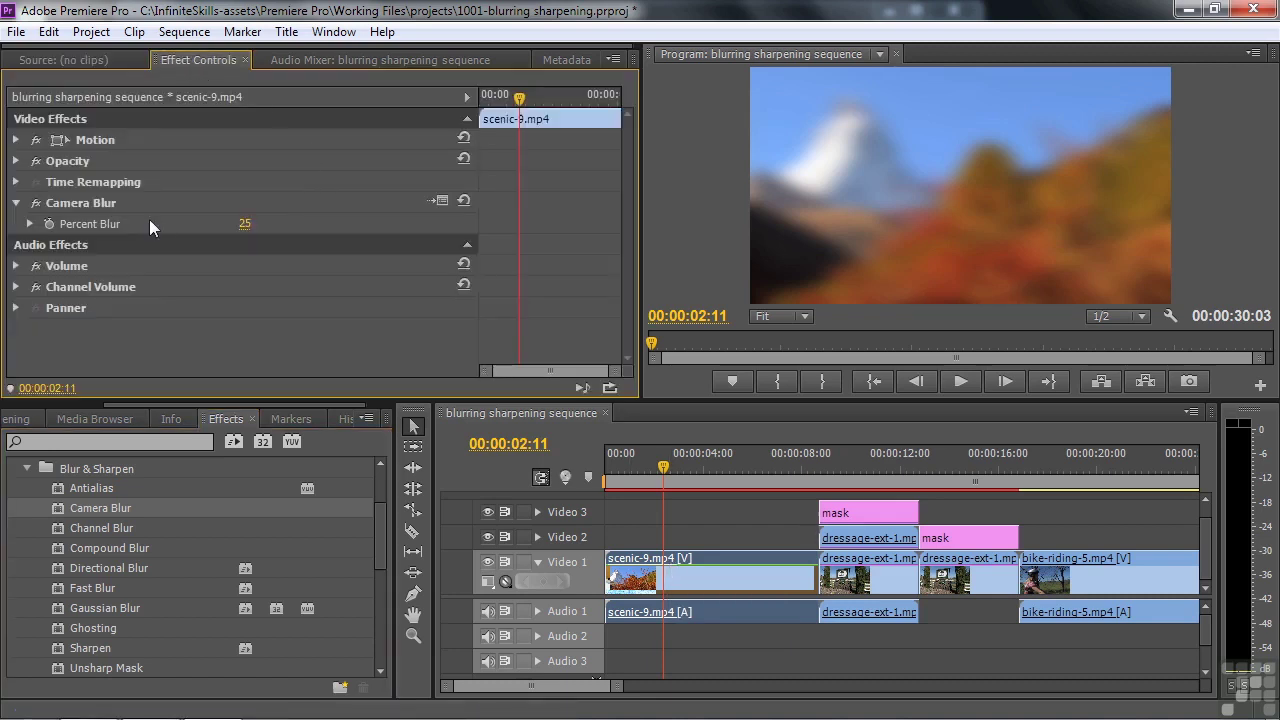
click(36, 203)
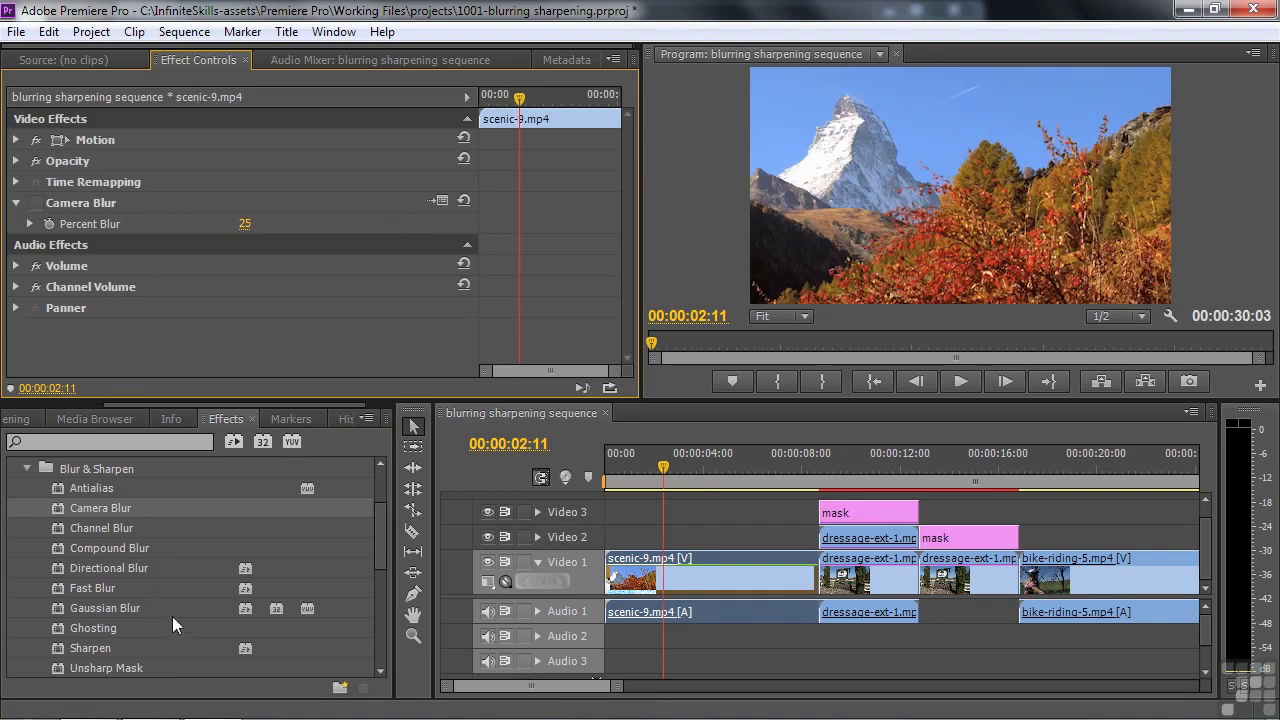
- Add Fast Blur and Gaussian Blur to scenic-9, compare Camera Blur, then enable Fast Blur
click(58, 590)
drag(58, 590, 662, 578)
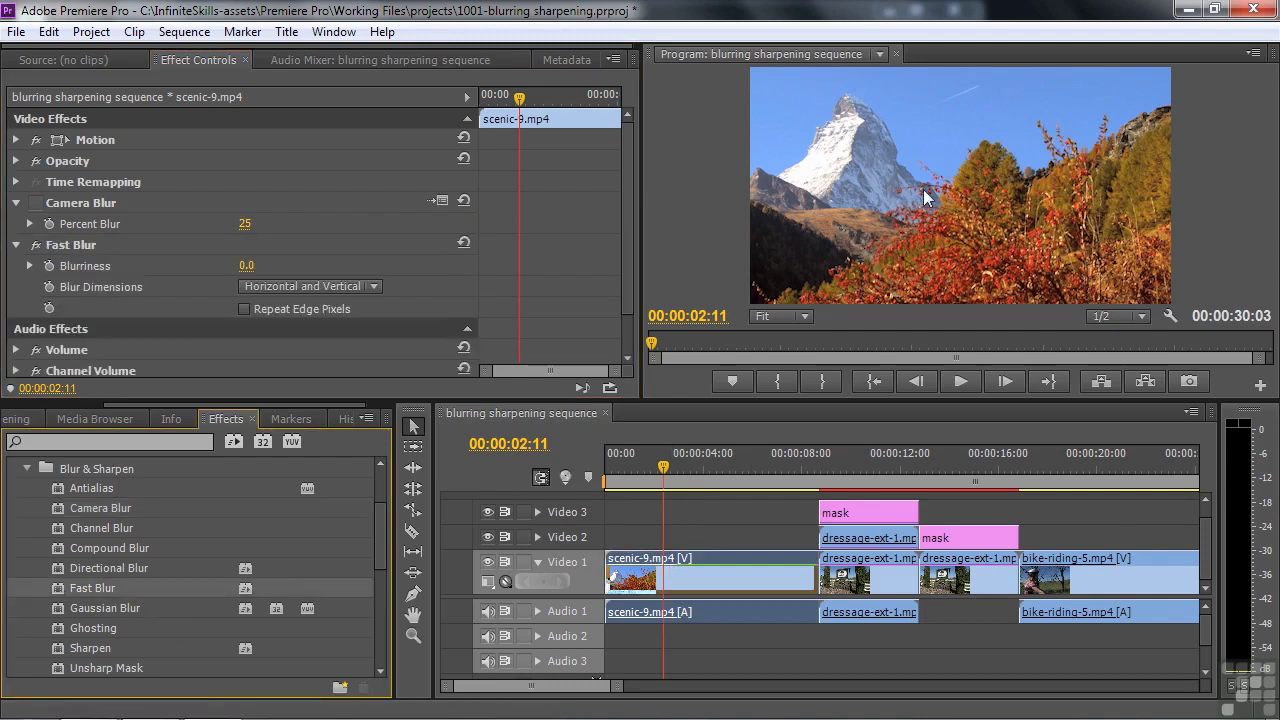
drag(58, 608, 665, 562)
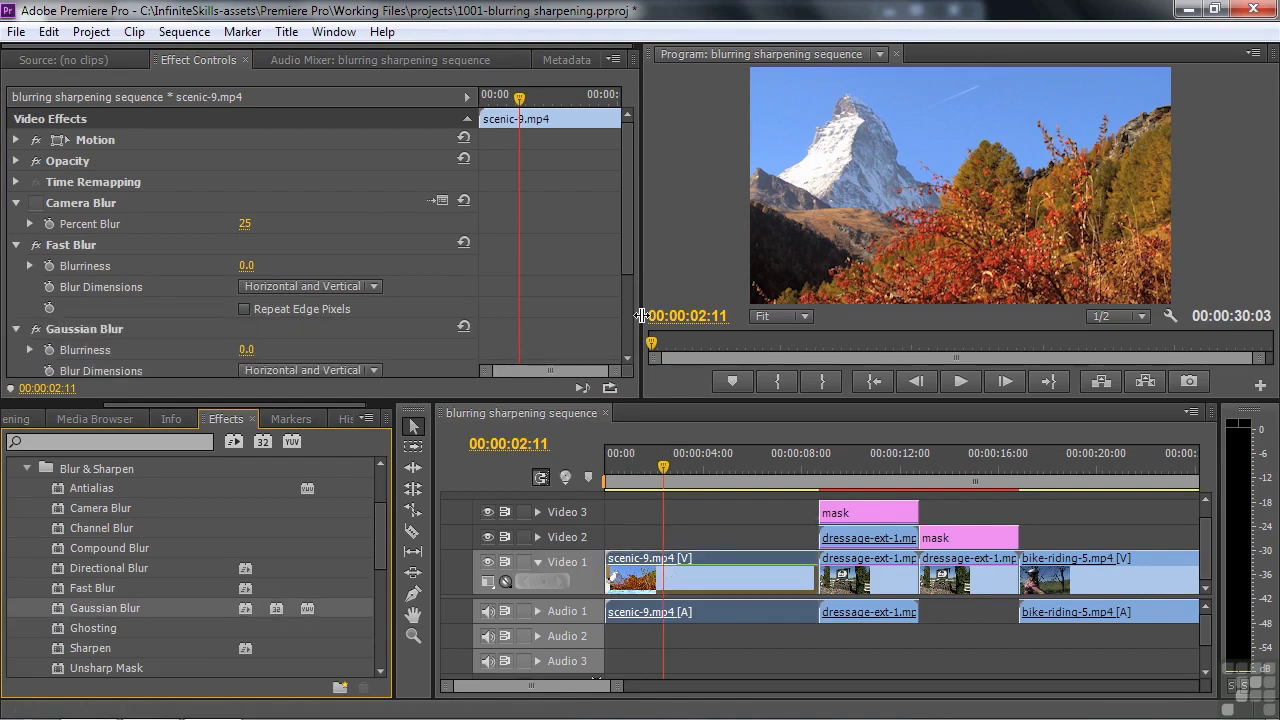
drag(630, 263, 635, 298)
click(36, 130)
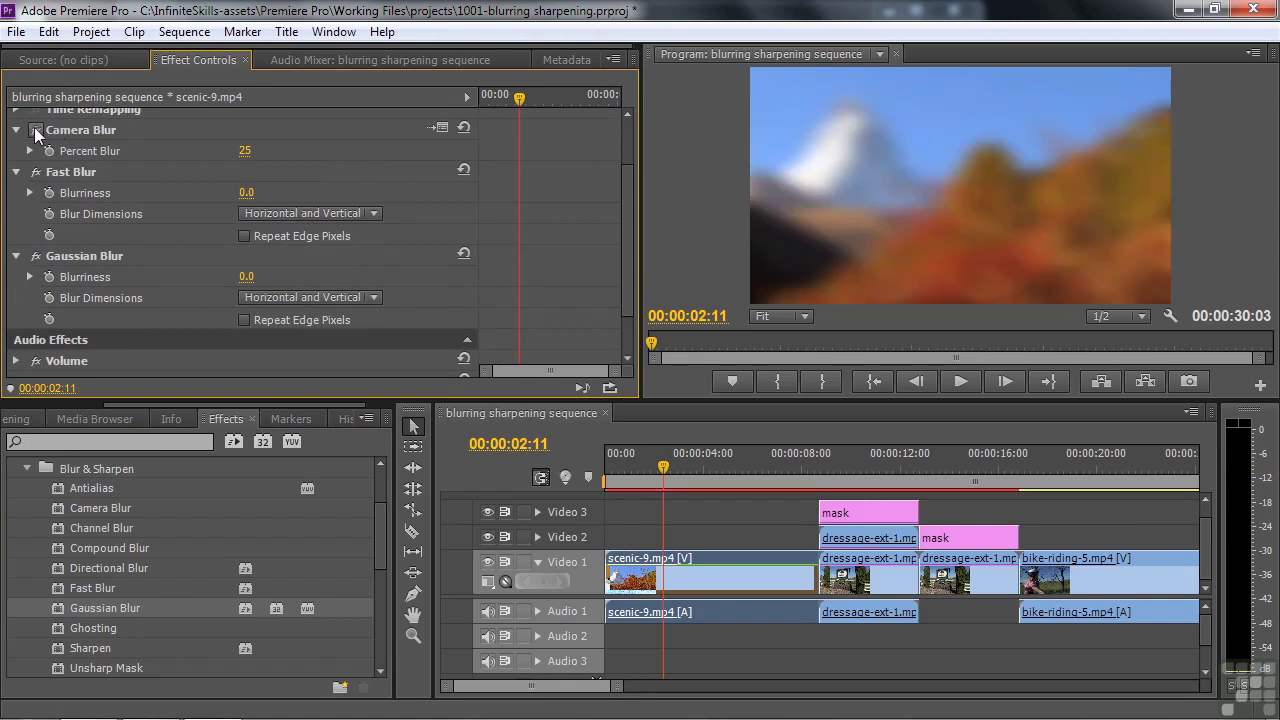
click(36, 130)
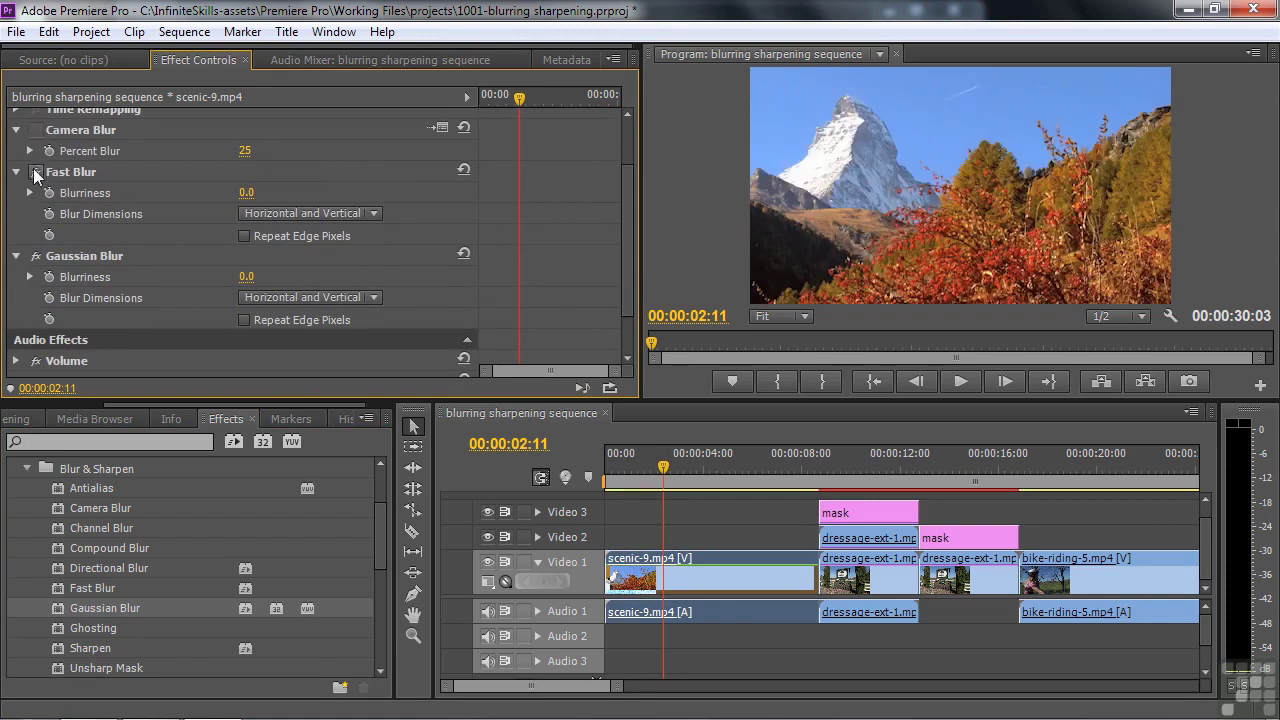
click(36, 172)
- Set Fast Blur's Blurriness to 60 with Repeat Edge Pixels, then switch it off
drag(245, 196, 301, 196)
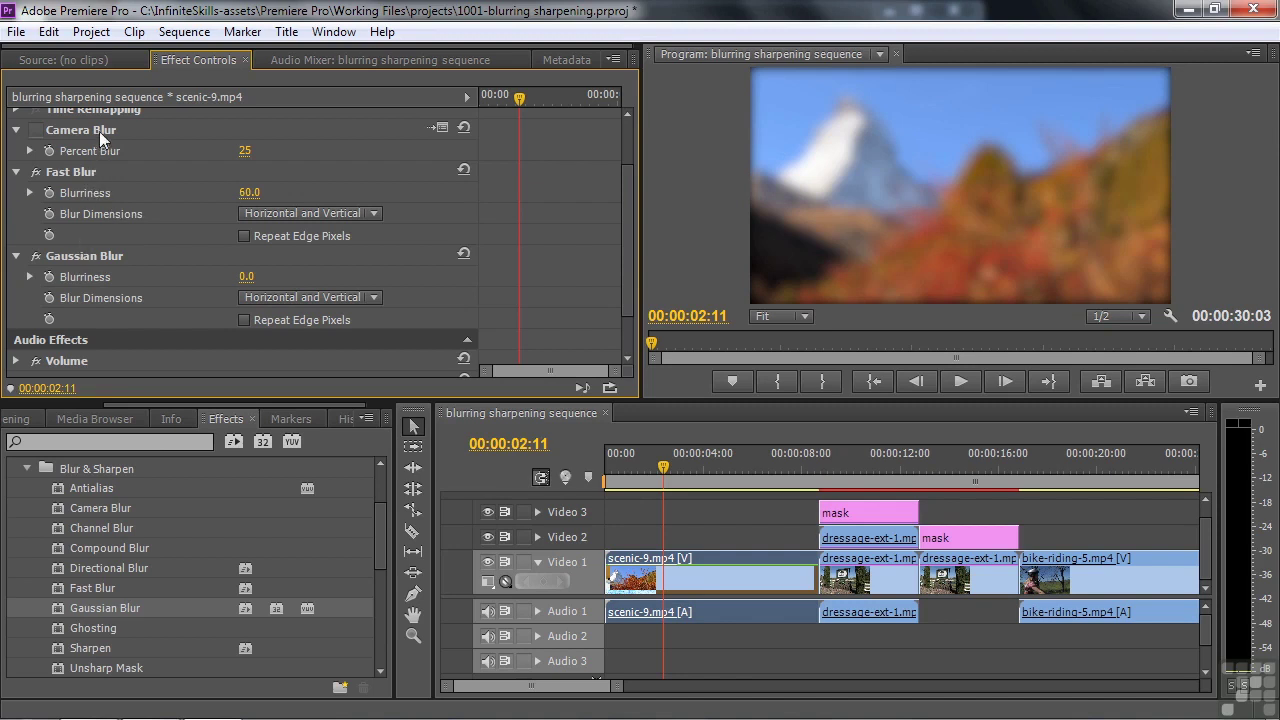
click(244, 238)
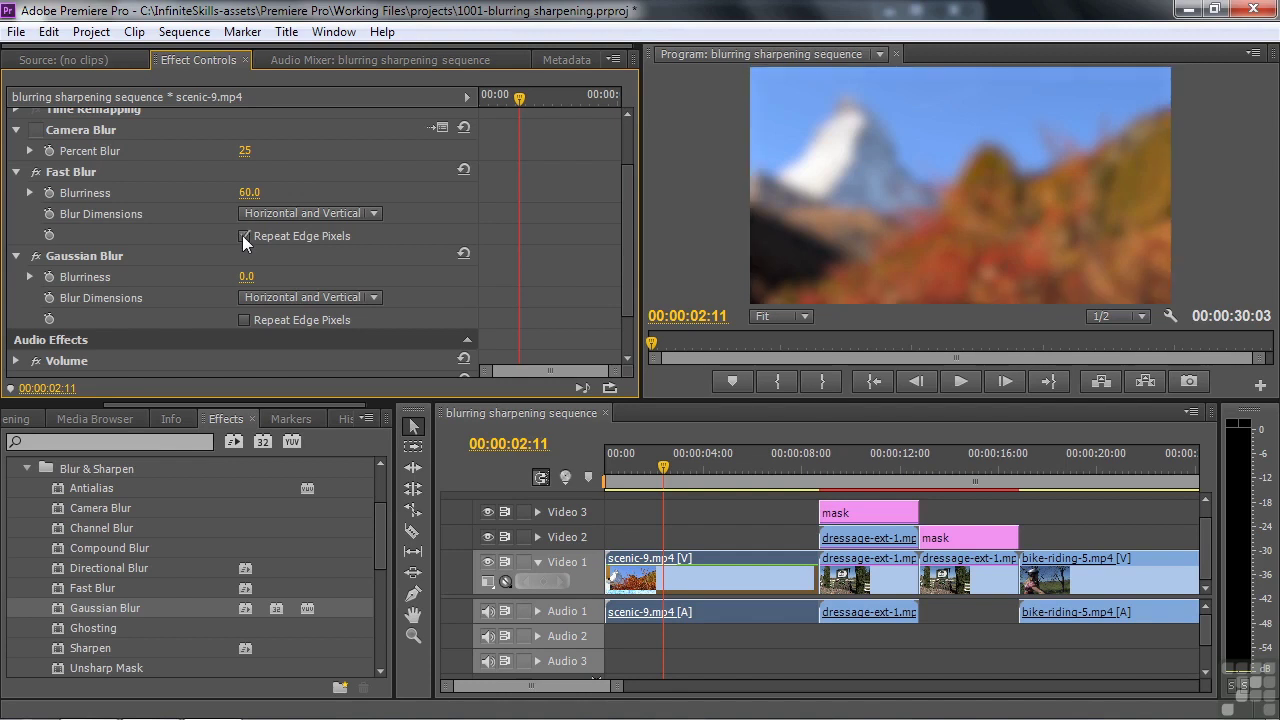
click(36, 172)
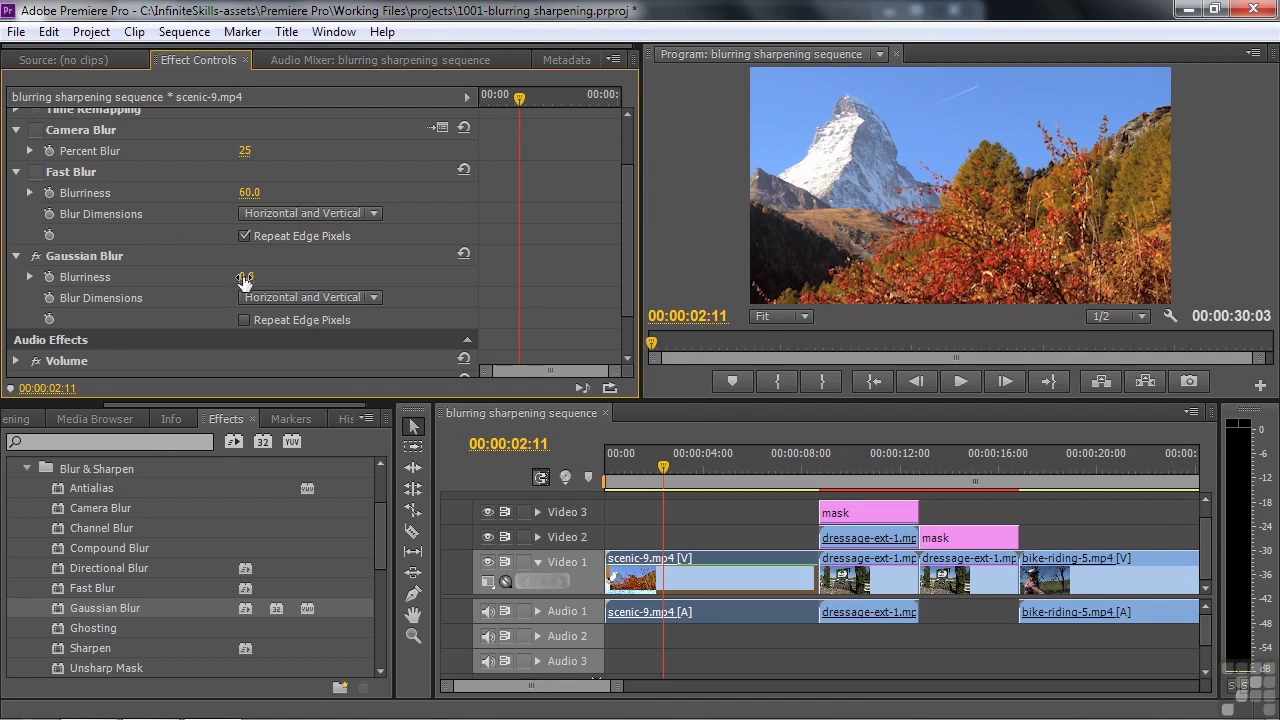
- Set Gaussian Blur's Blurriness to 86 with Repeat Edge Pixels, then switch it off
drag(249, 271, 330, 271)
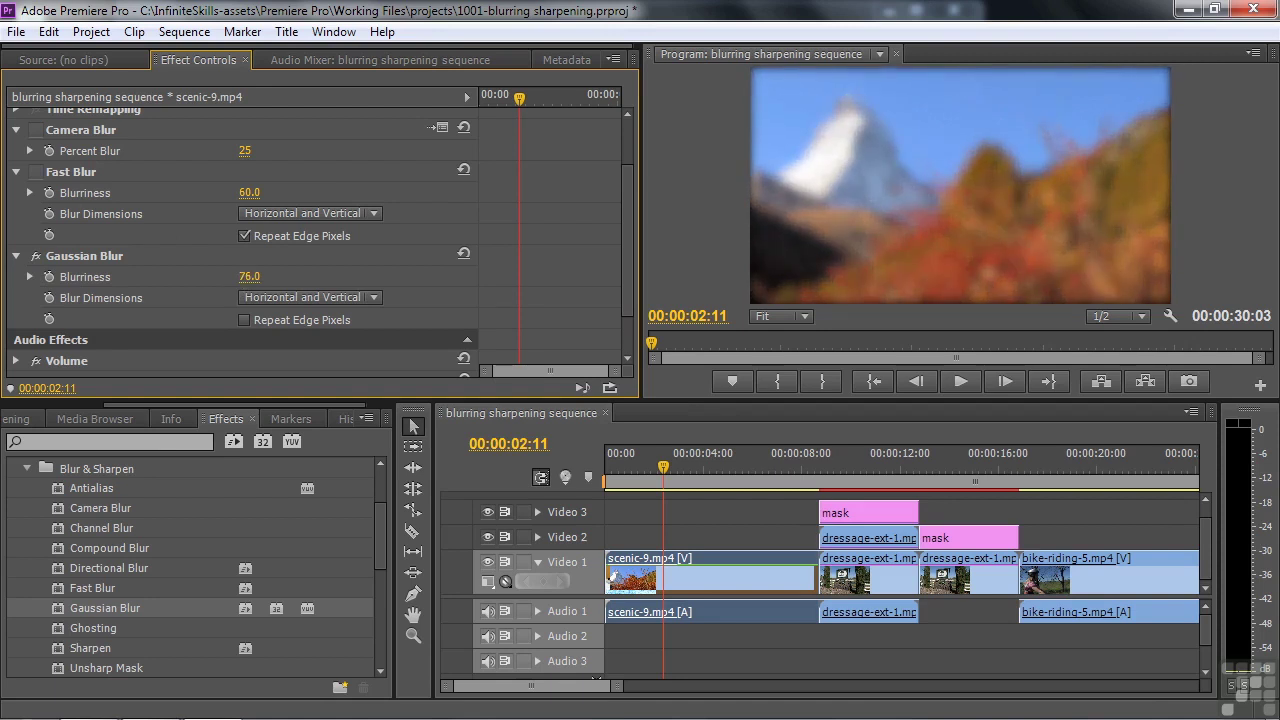
click(245, 319)
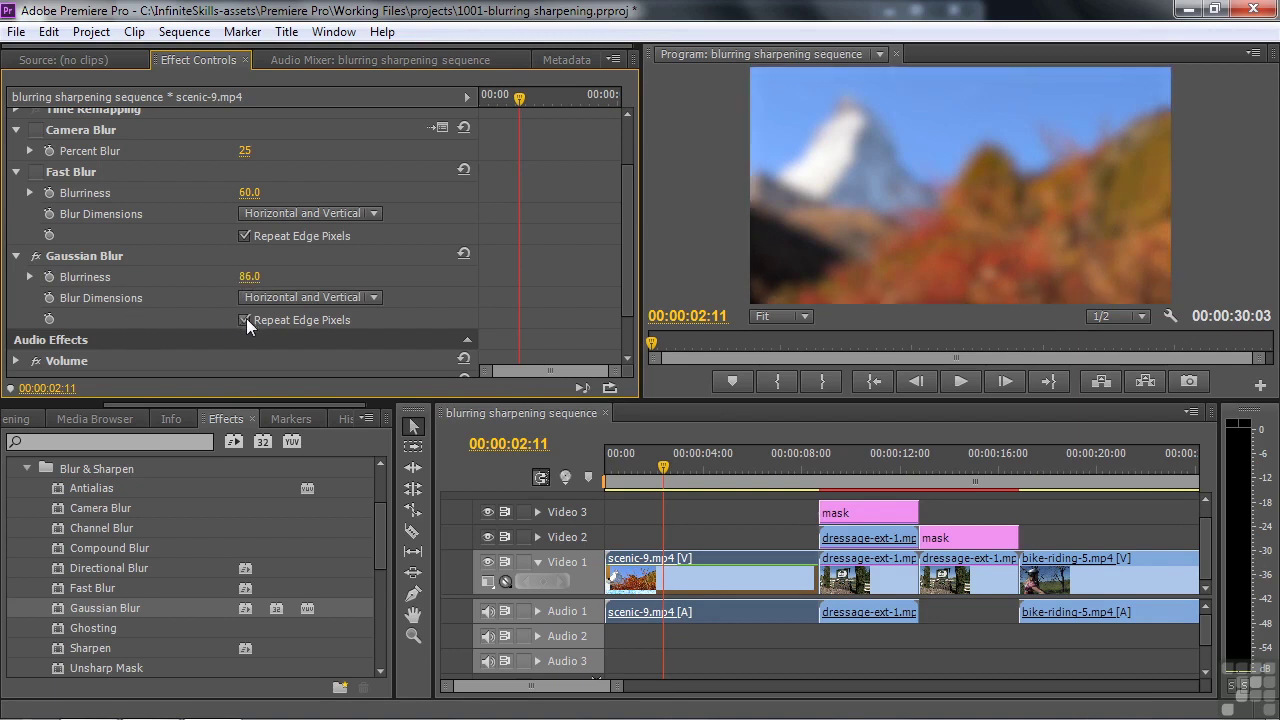
click(36, 256)
- Toggle Camera, Fast and Gaussian Blur to compare, leaving only Gaussian Blur active
click(36, 172)
click(36, 173)
click(36, 131)
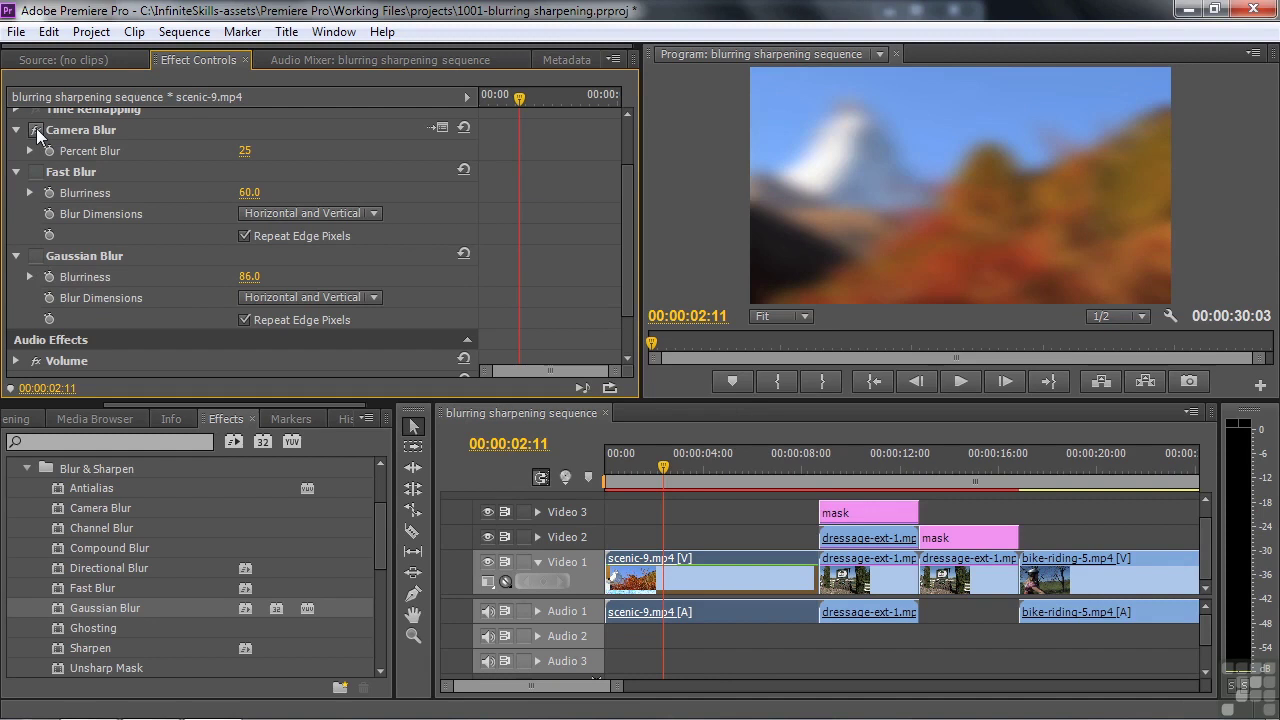
click(36, 131)
click(36, 256)
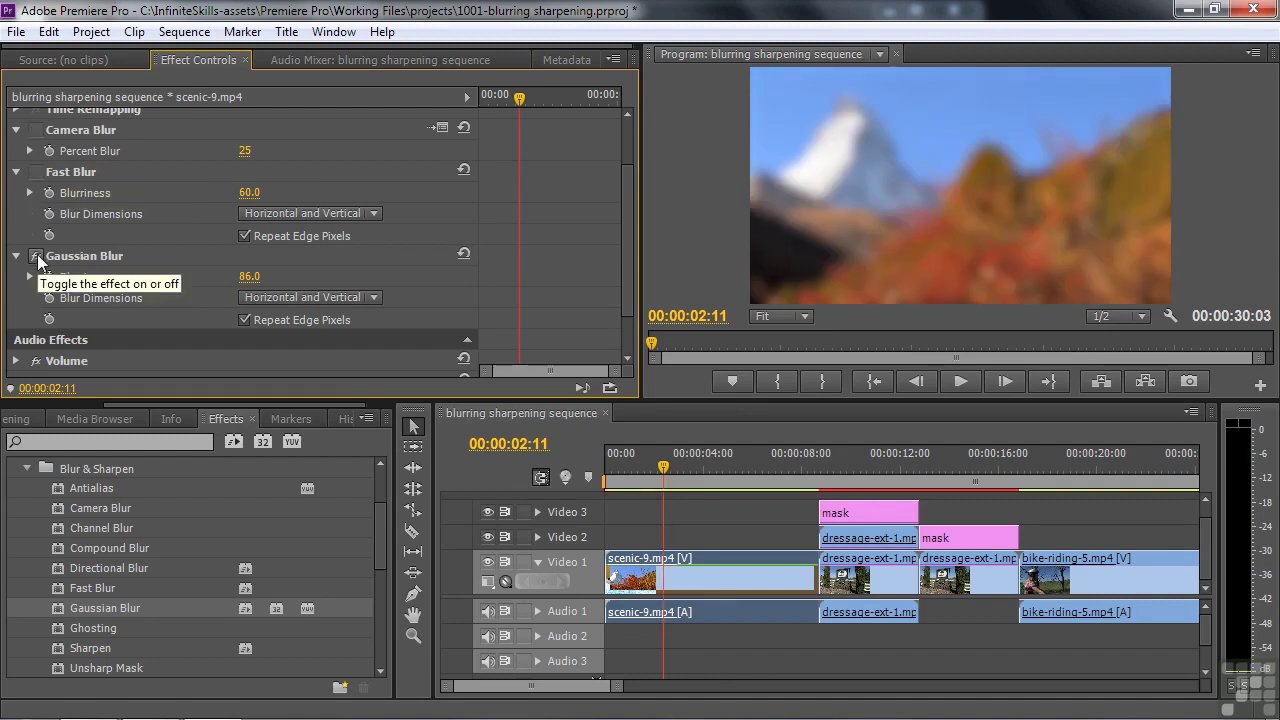
click(36, 256)
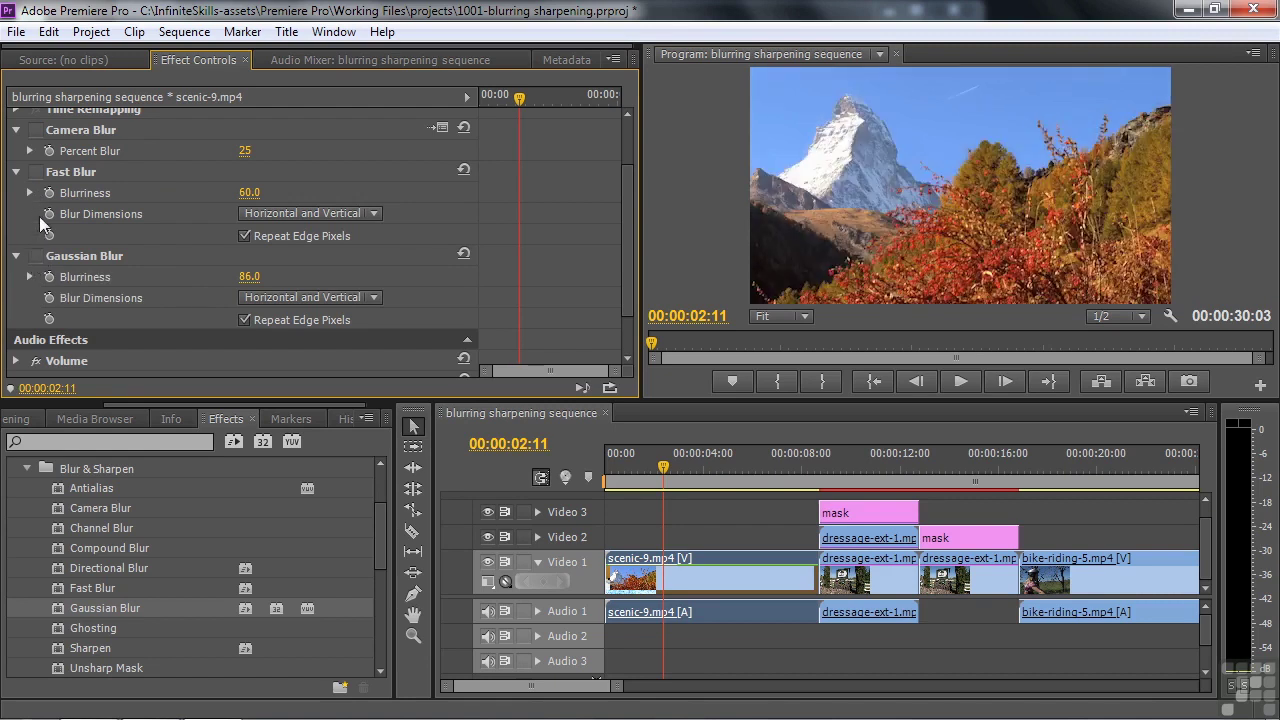
click(36, 172)
click(36, 256)
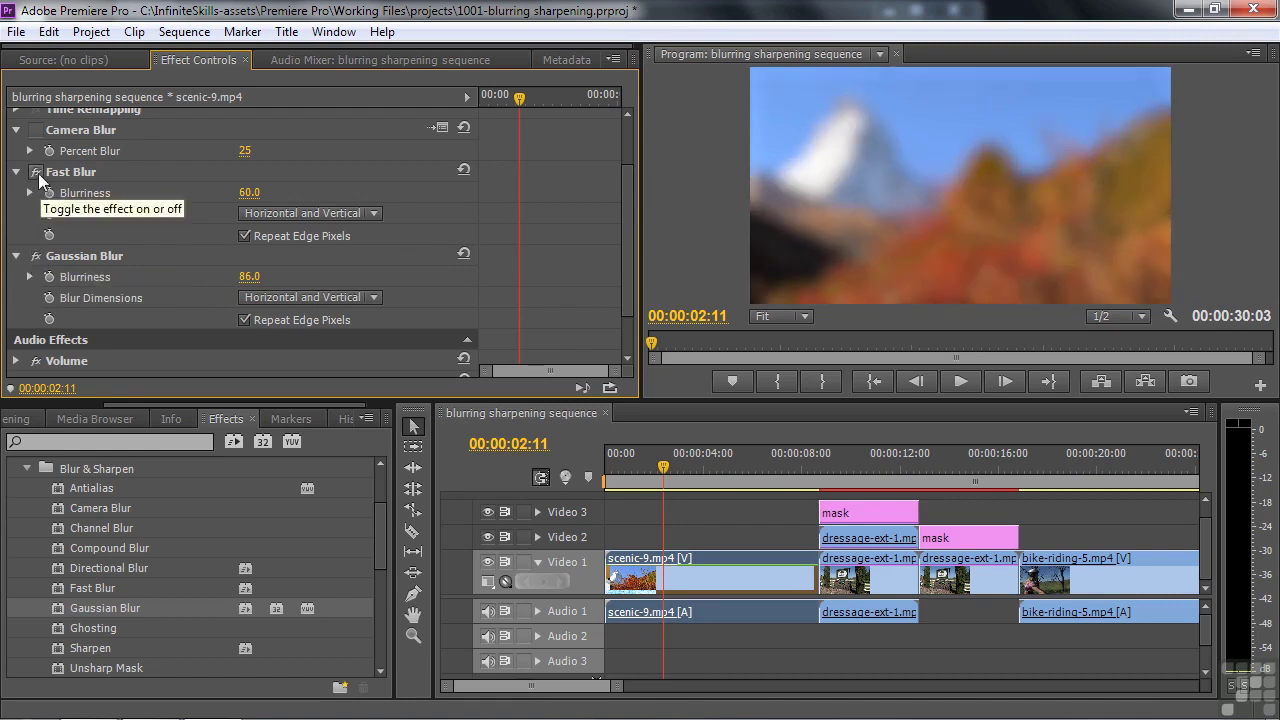
click(36, 172)
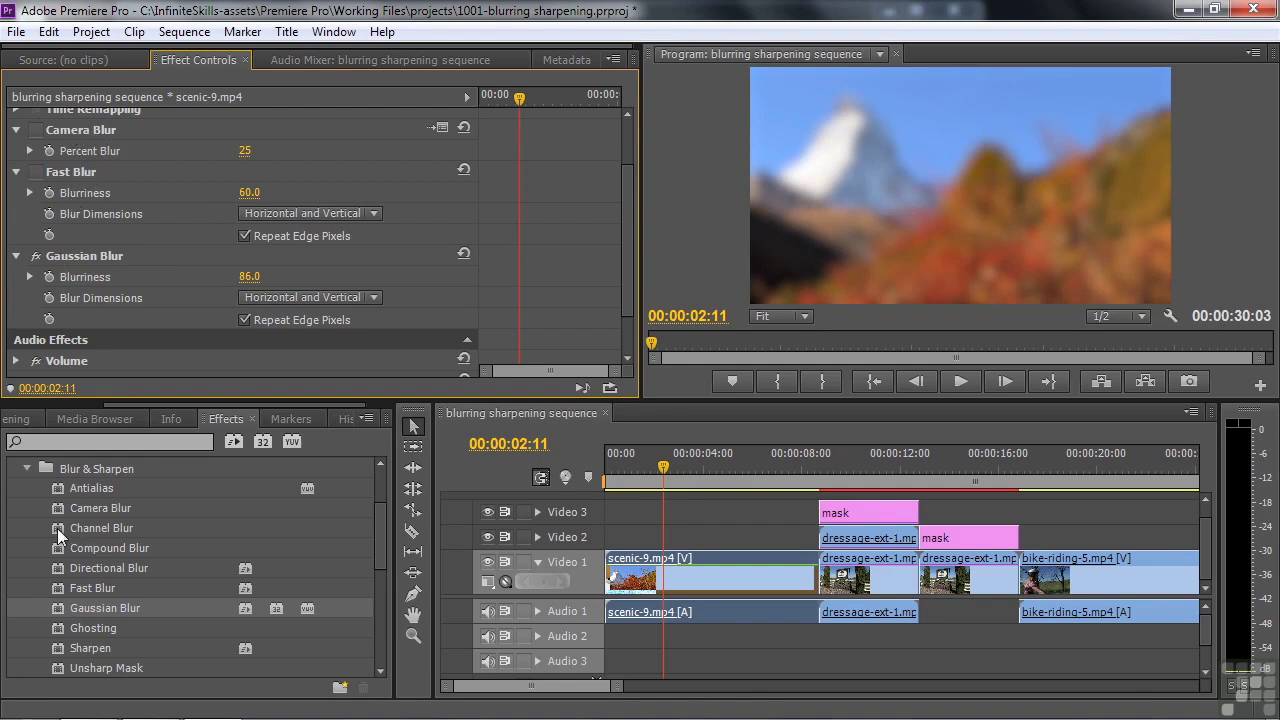
- Apply Channel Blur to scenic-9 with Gaussian Blur off, try Red Blurriness, and set Green Blurriness to 1.0
drag(56, 527, 629, 553)
click(36, 256)
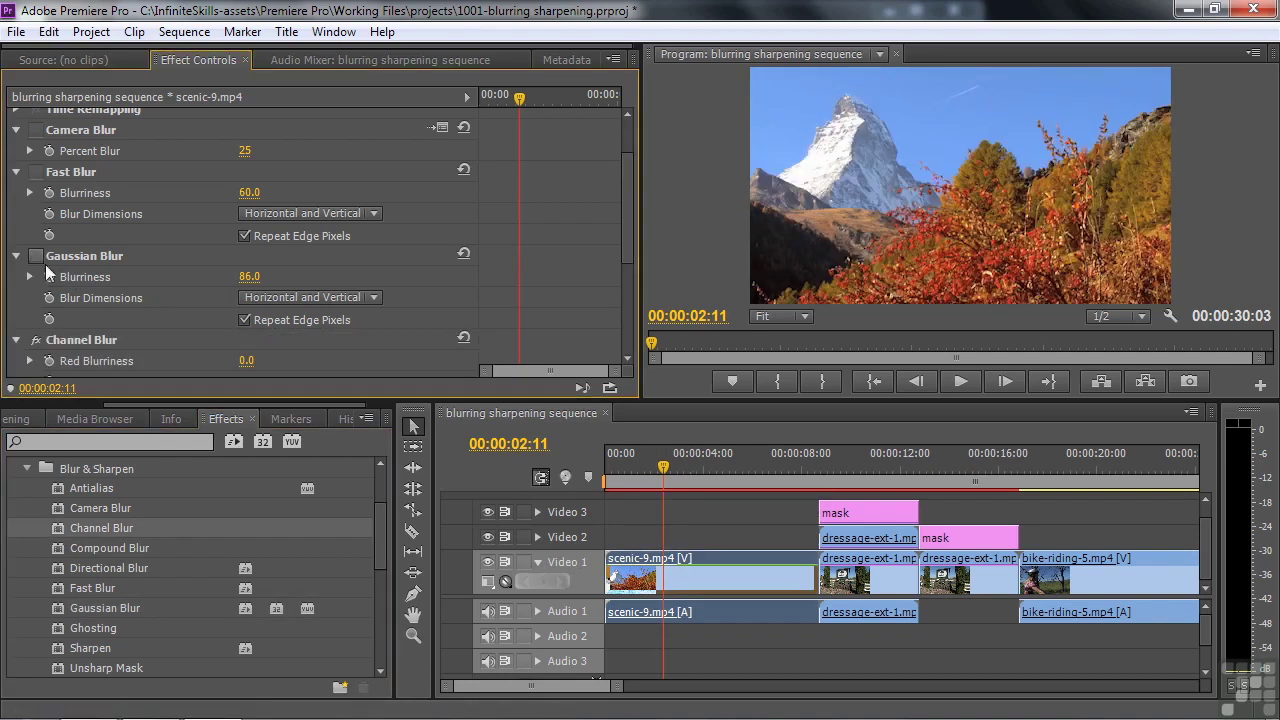
drag(631, 239, 639, 289)
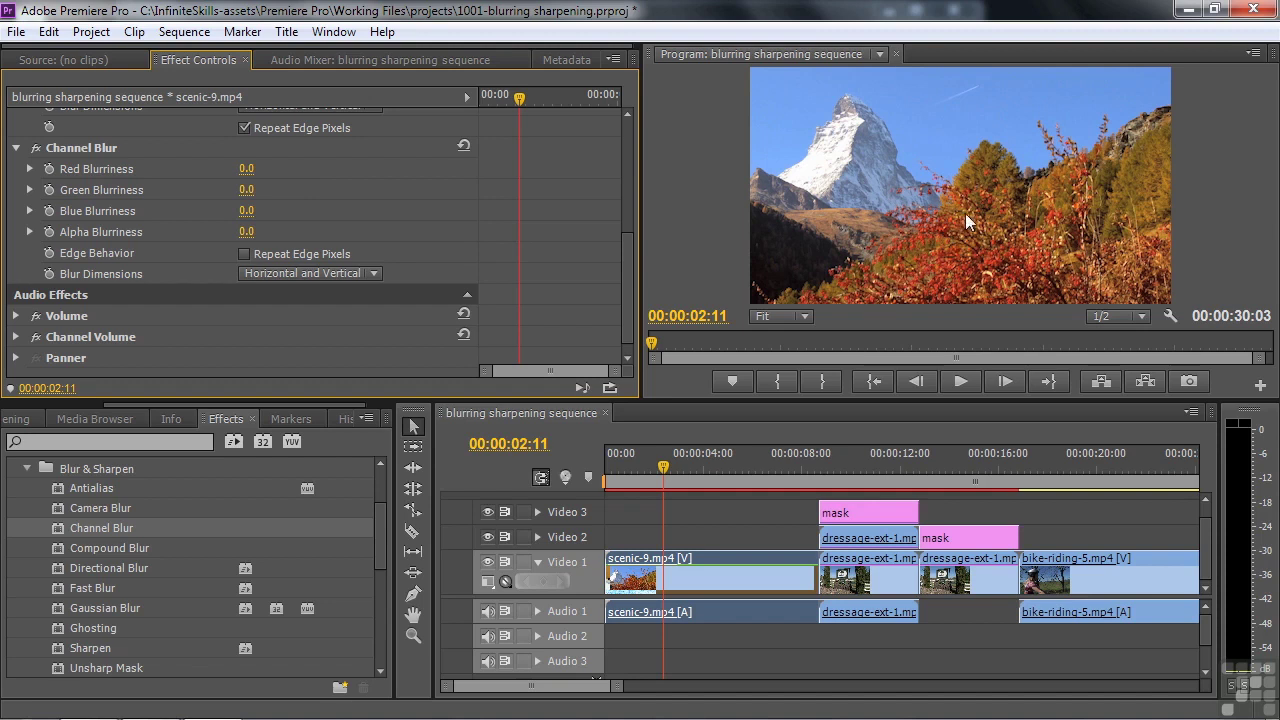
mouse_move(246, 168)
mouse_down()
mouse_move(293, 168)
mouse_move(268, 168)
mouse_up()
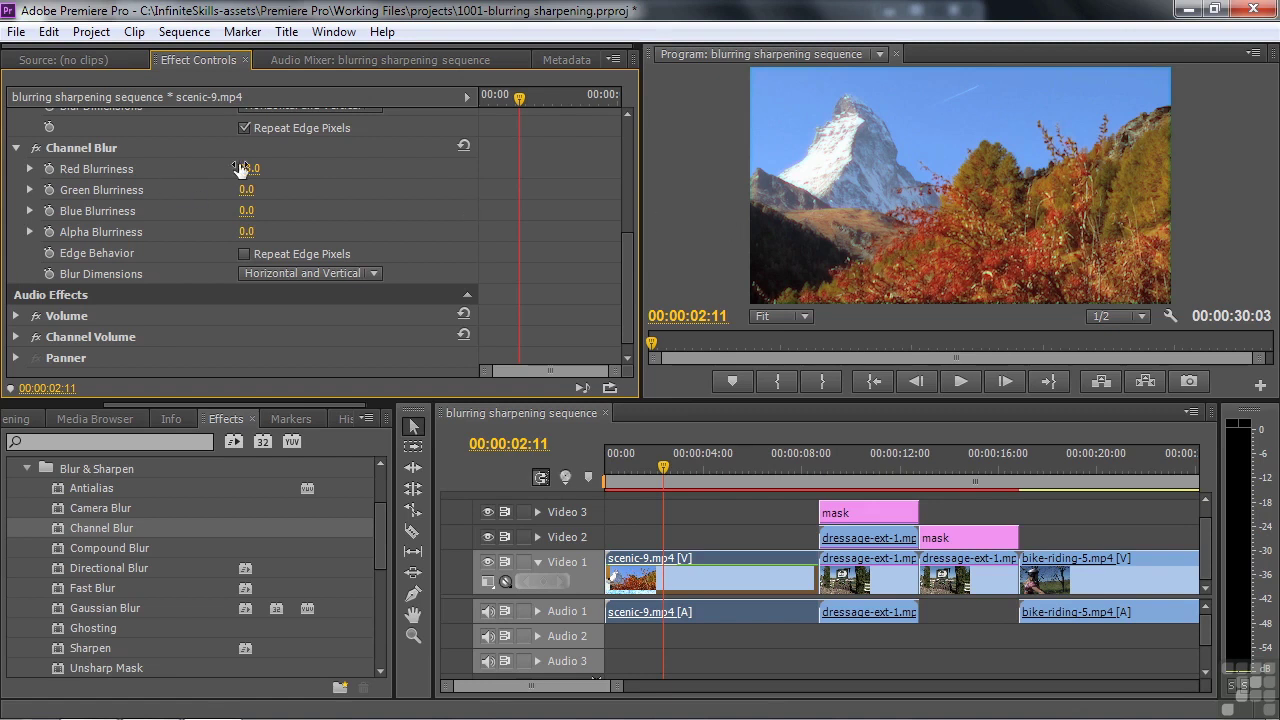
drag(246, 168, 338, 189)
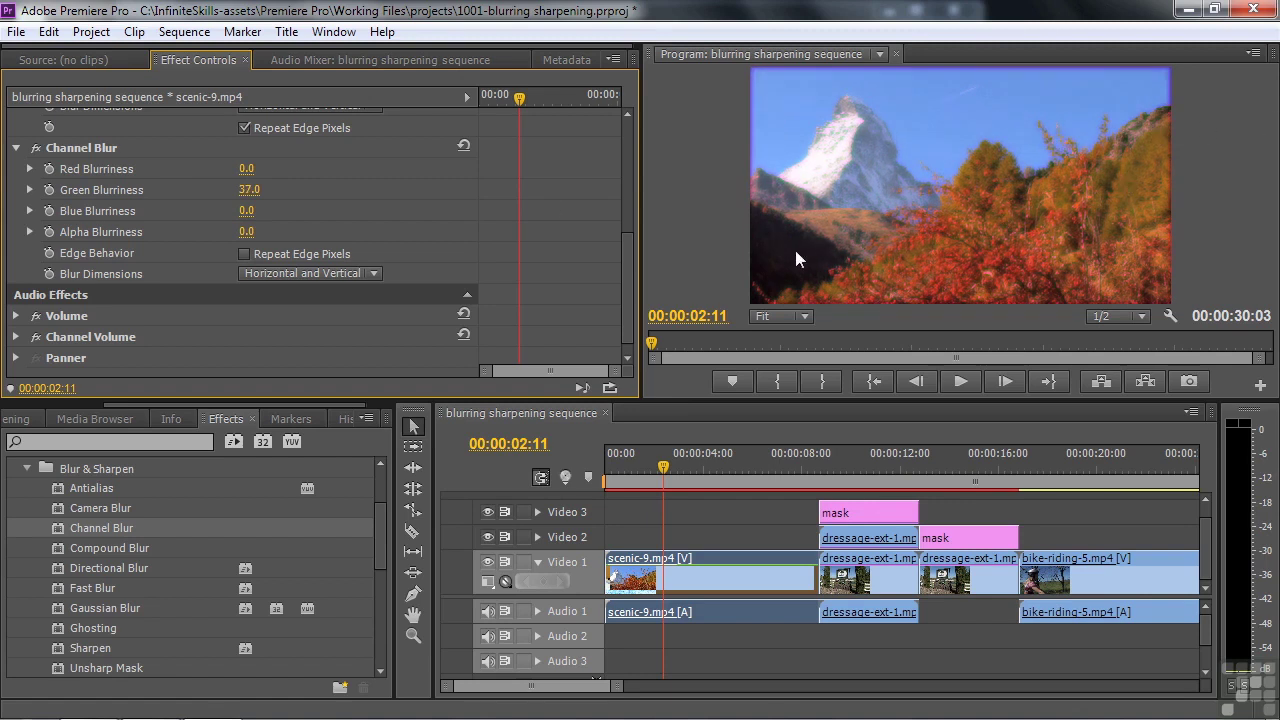
mouse_move(248, 189)
mouse_down()
mouse_move(220, 190)
mouse_move(280, 211)
mouse_move(248, 211)
mouse_move(298, 211)
mouse_move(255, 211)
mouse_up()
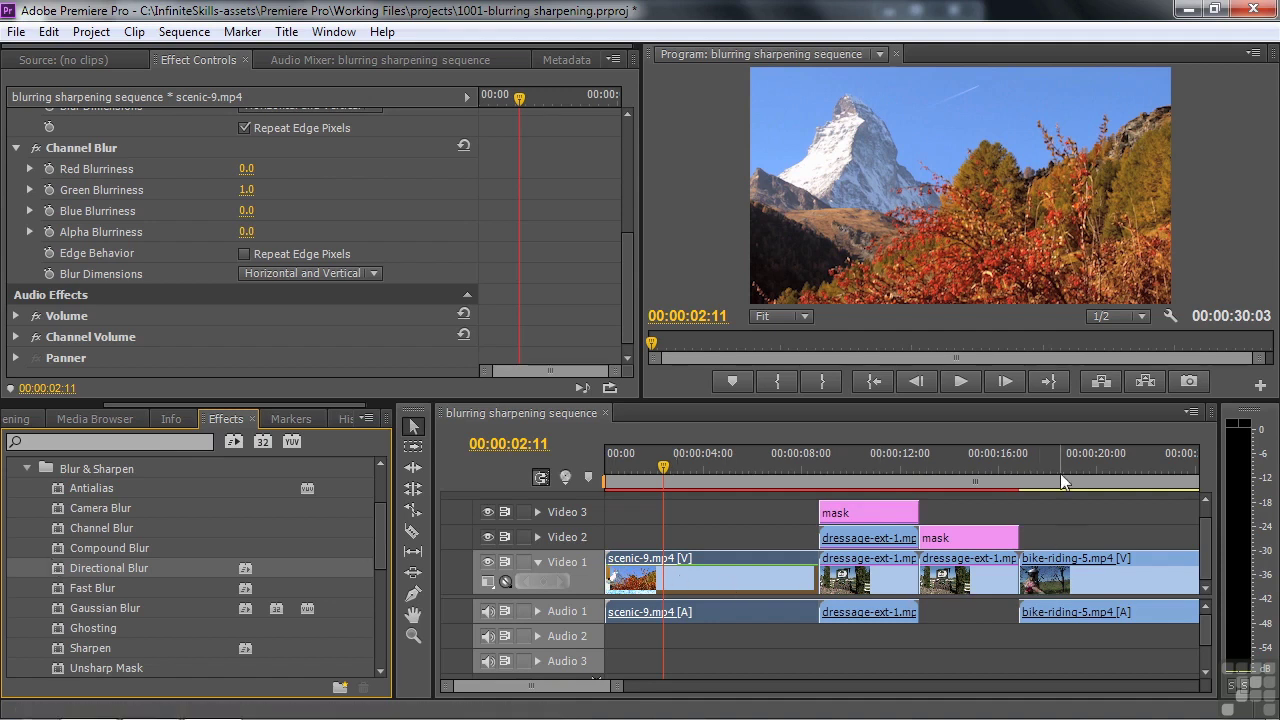
- Apply Directional Blur to bike-riding-5 with Direction 89° and Blur Length 25
click(1060, 585)
click(1060, 585)
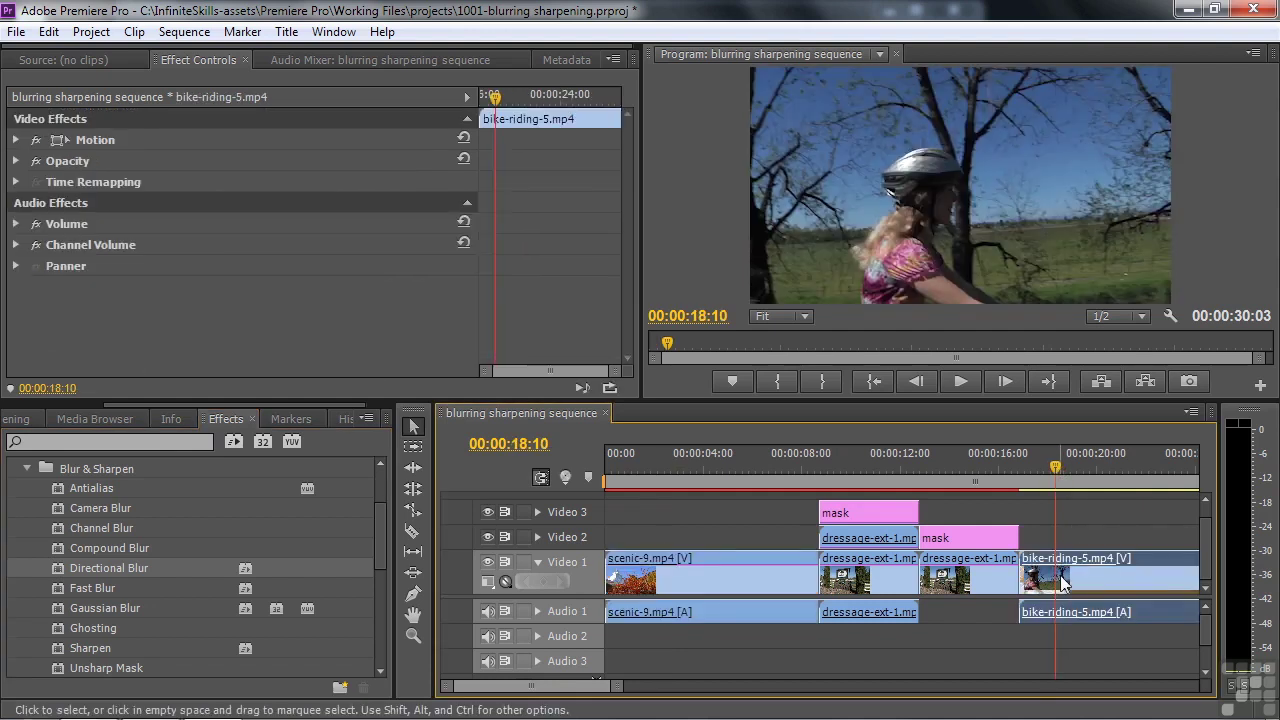
drag(63, 573, 1090, 578)
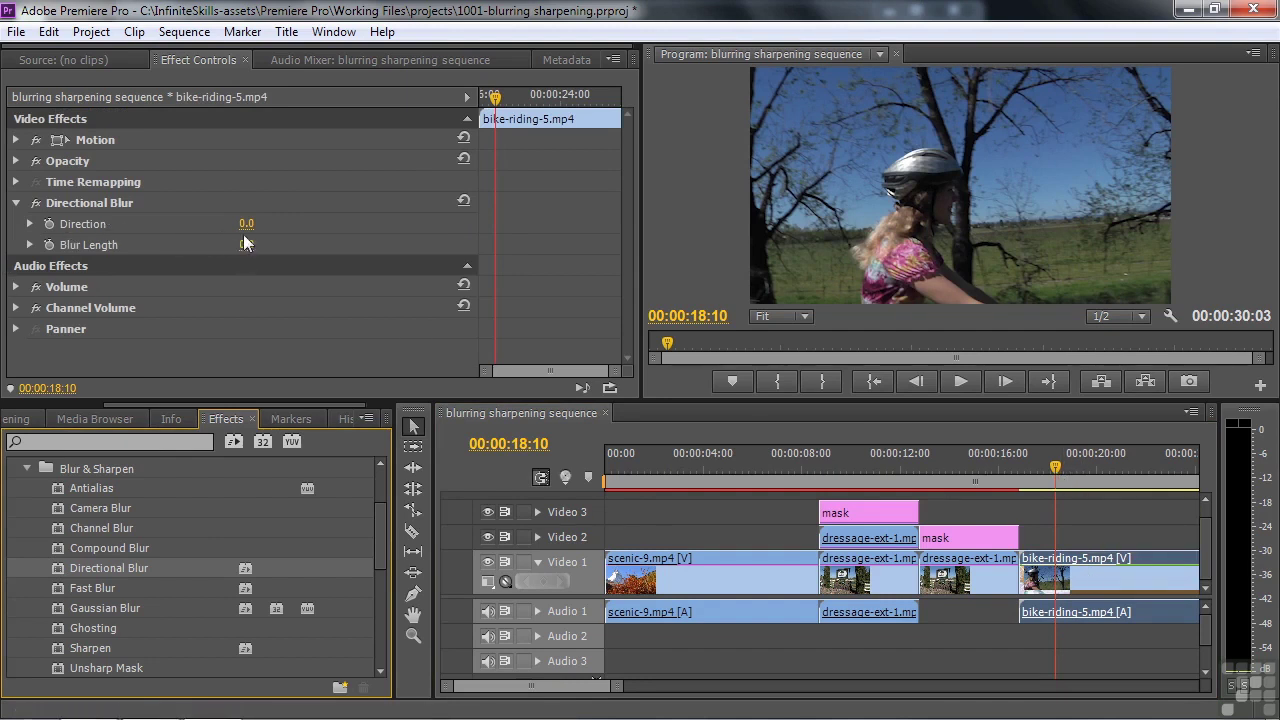
click(30, 225)
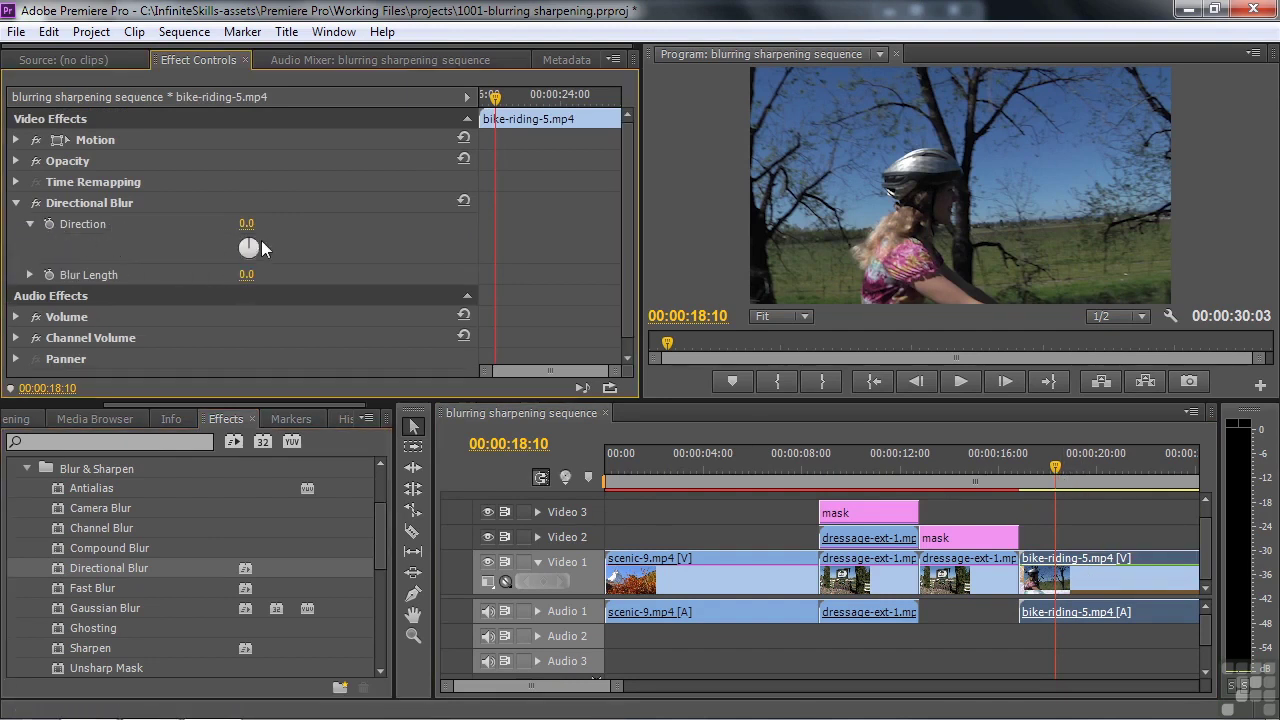
drag(248, 243, 297, 248)
drag(246, 274, 317, 322)
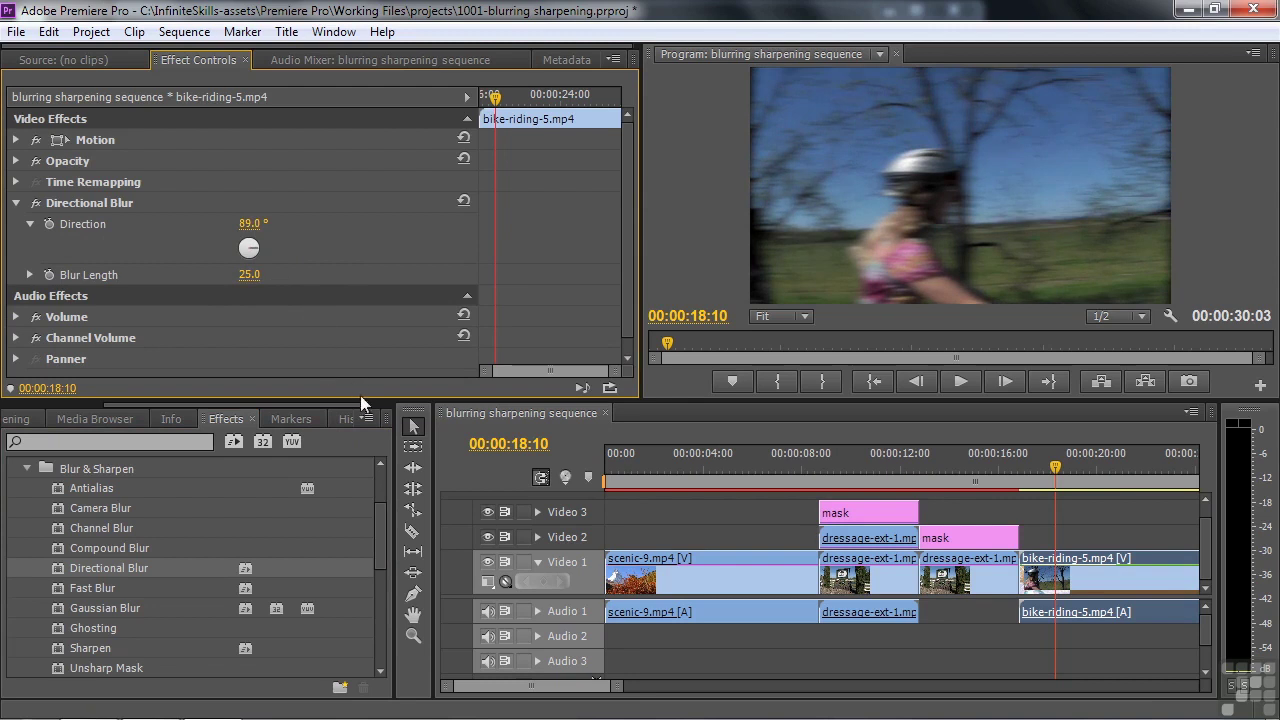
- Preview the motion blur in playback, then delete Directional Blur from the bike clip
key(space)
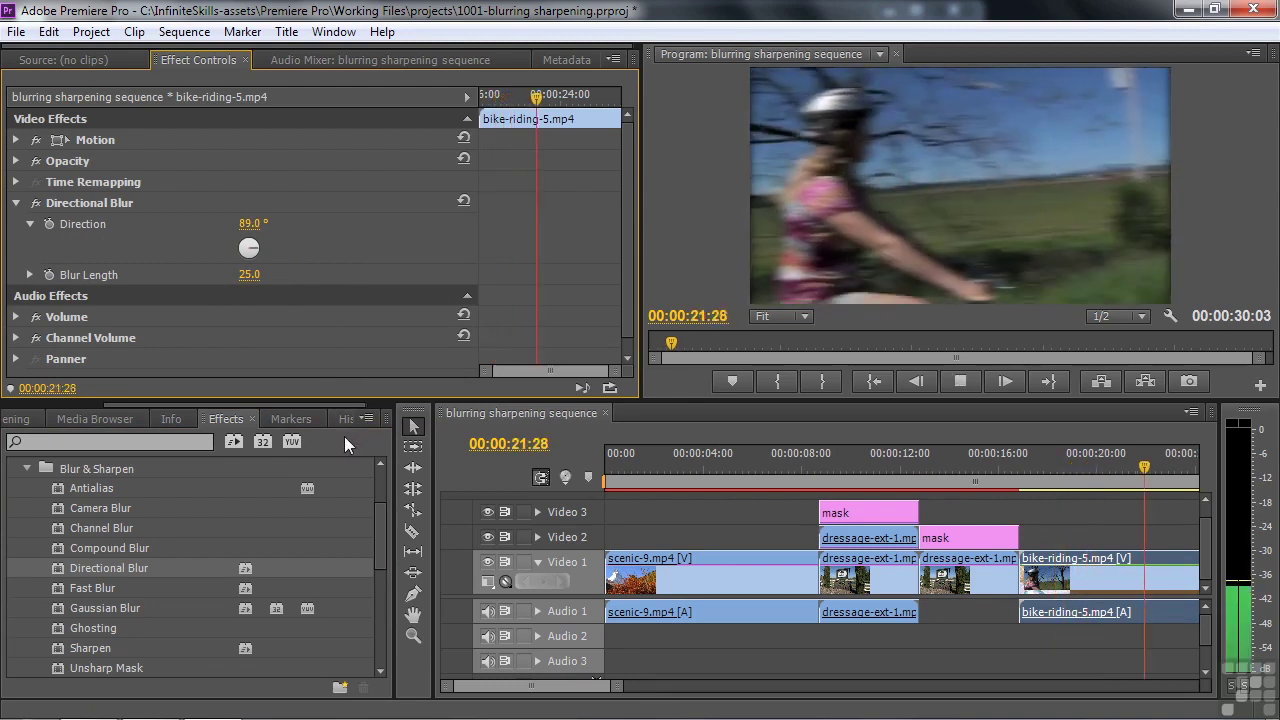
key(space)
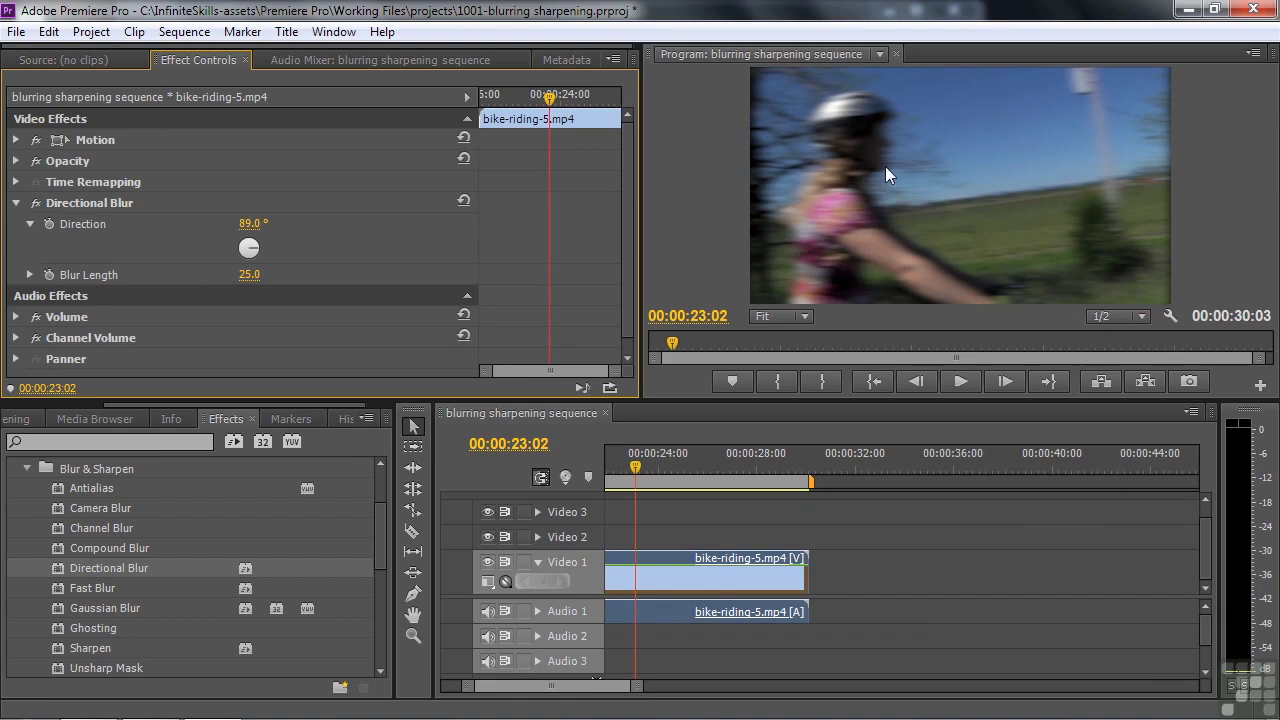
drag(566, 686, 534, 686)
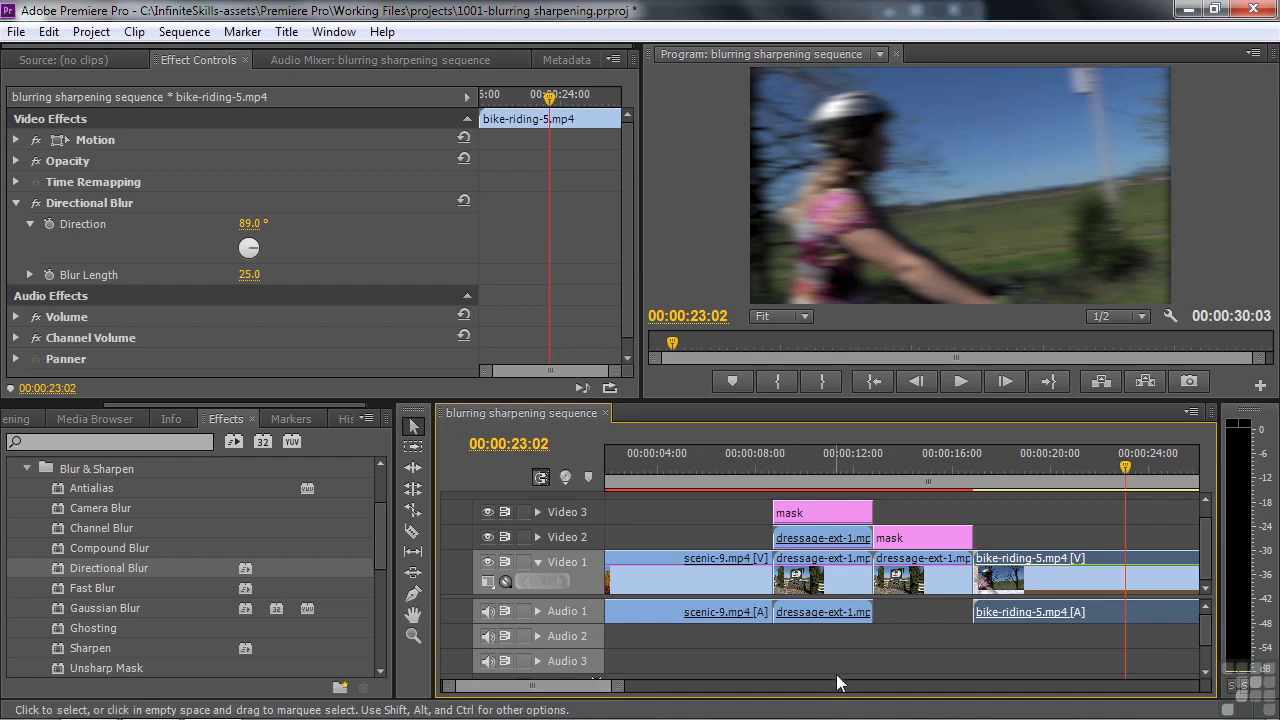
click(85, 202)
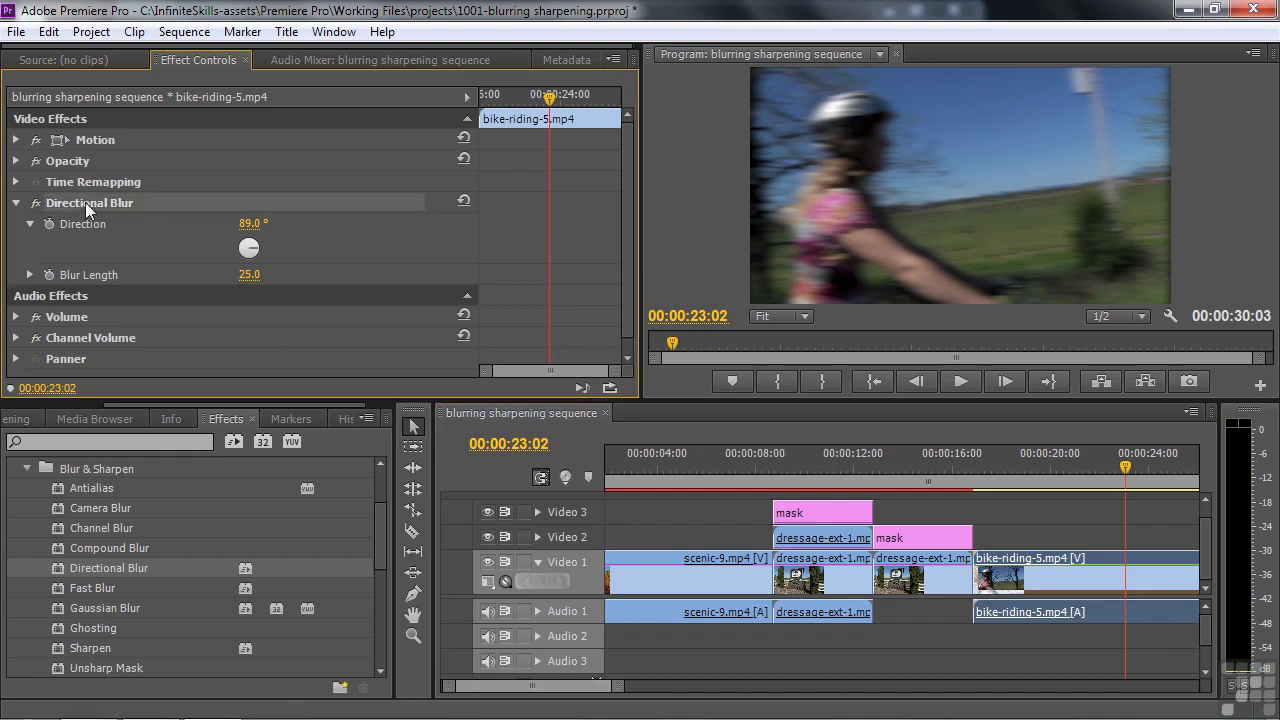
key(Delete)
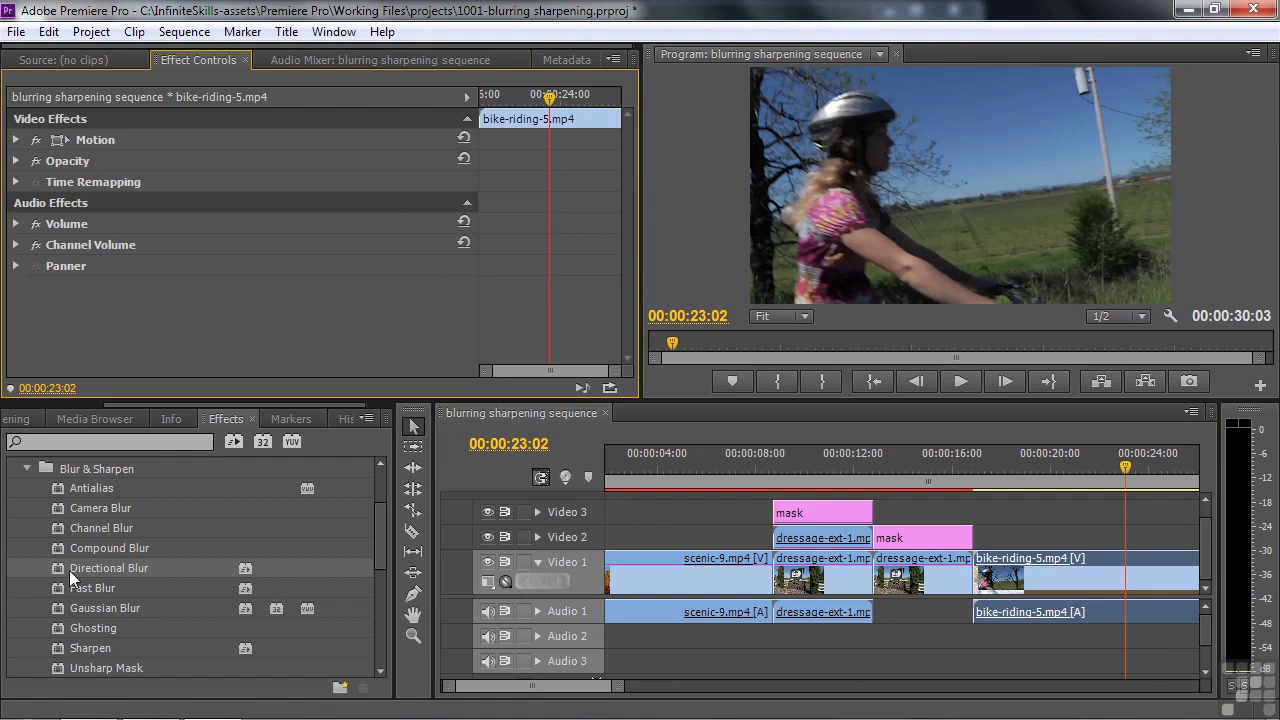
click(910, 462)
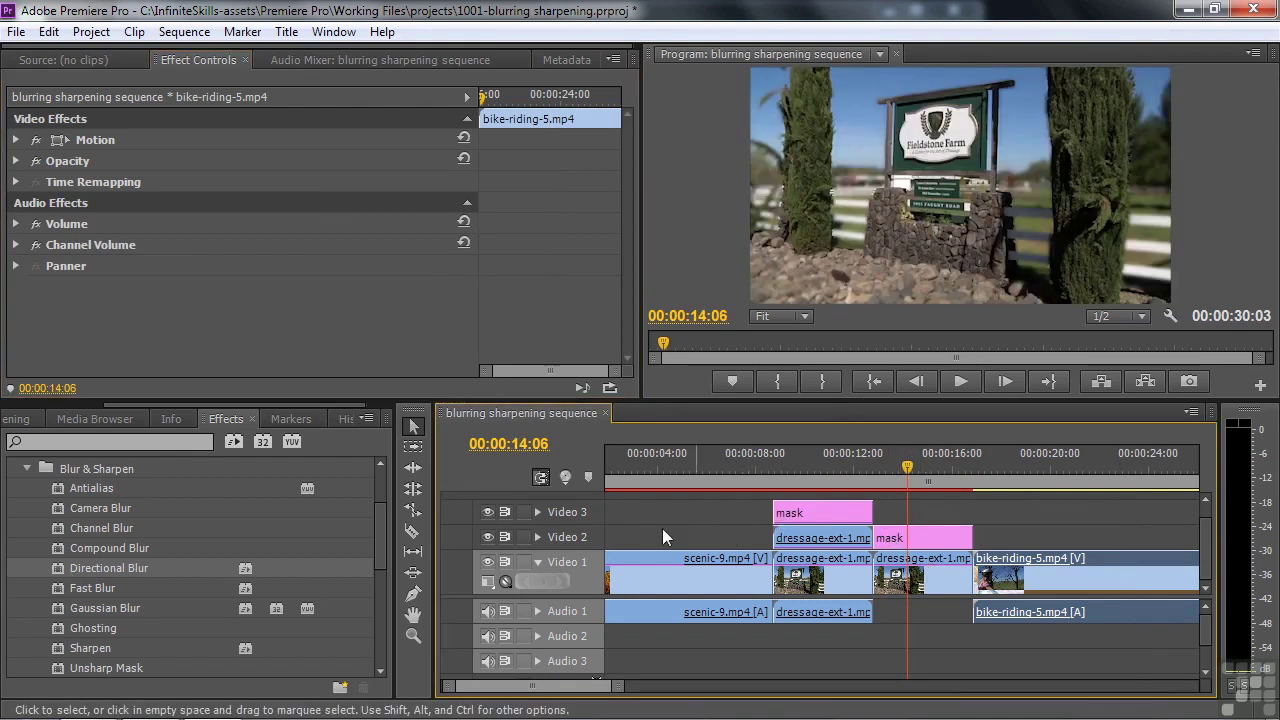
- On the second dressage-ext-1 clip, compare Compound Blur off and keep Video 2 as blur layer
click(922, 577)
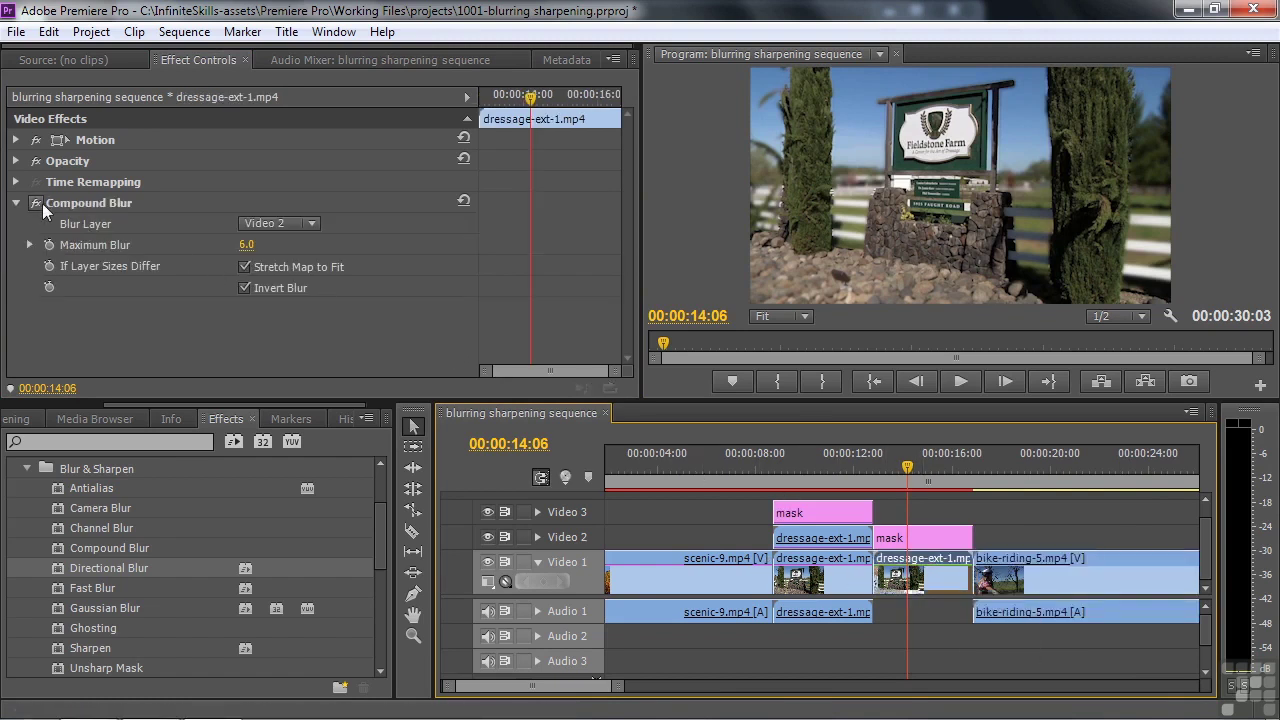
click(36, 203)
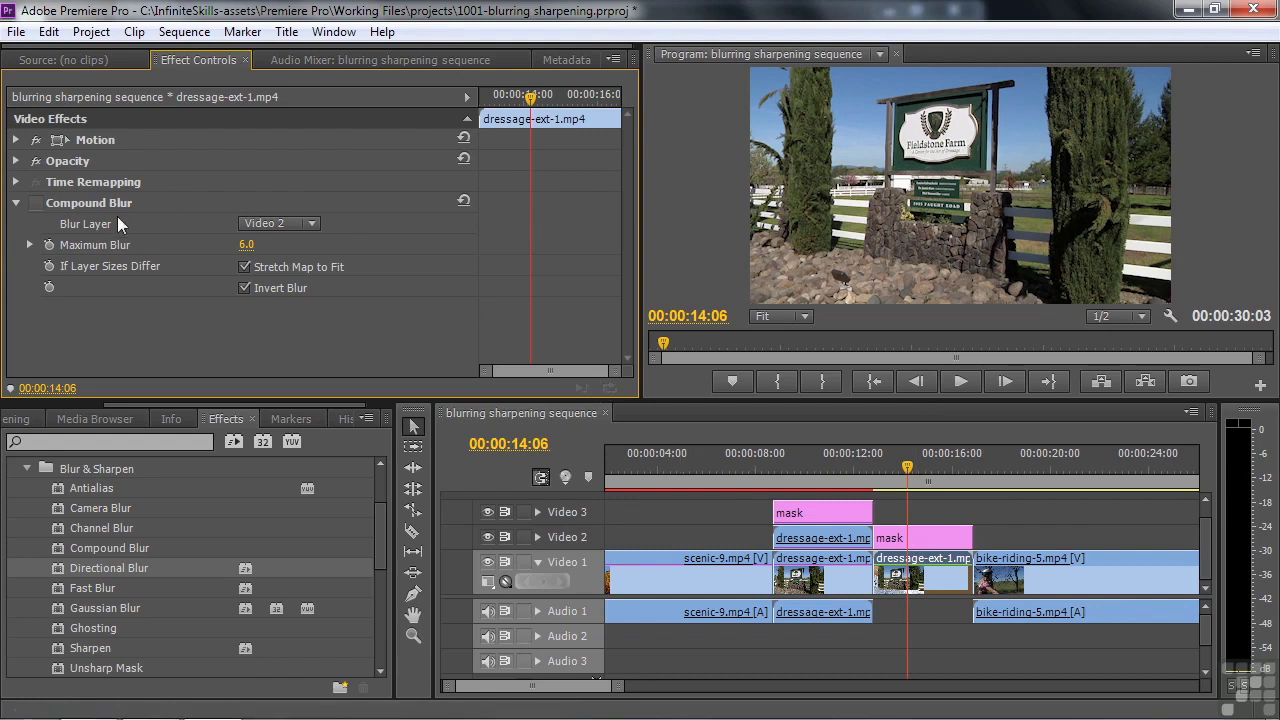
click(299, 224)
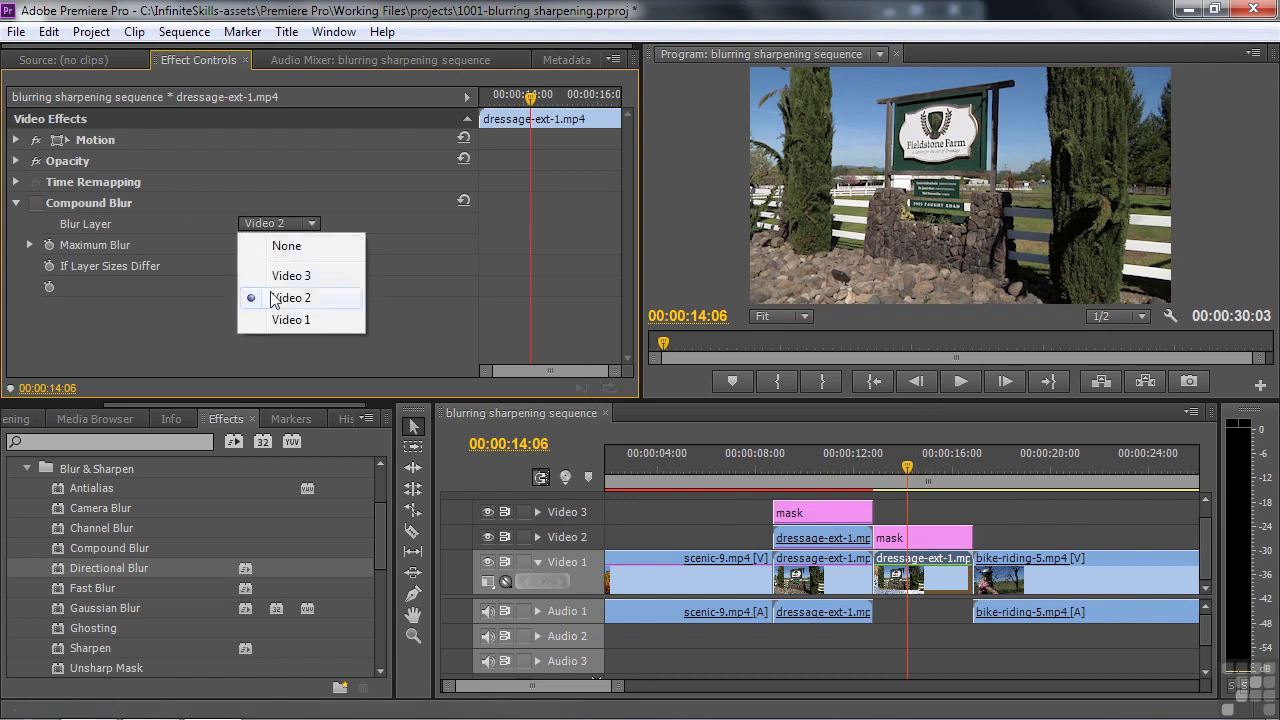
click(280, 298)
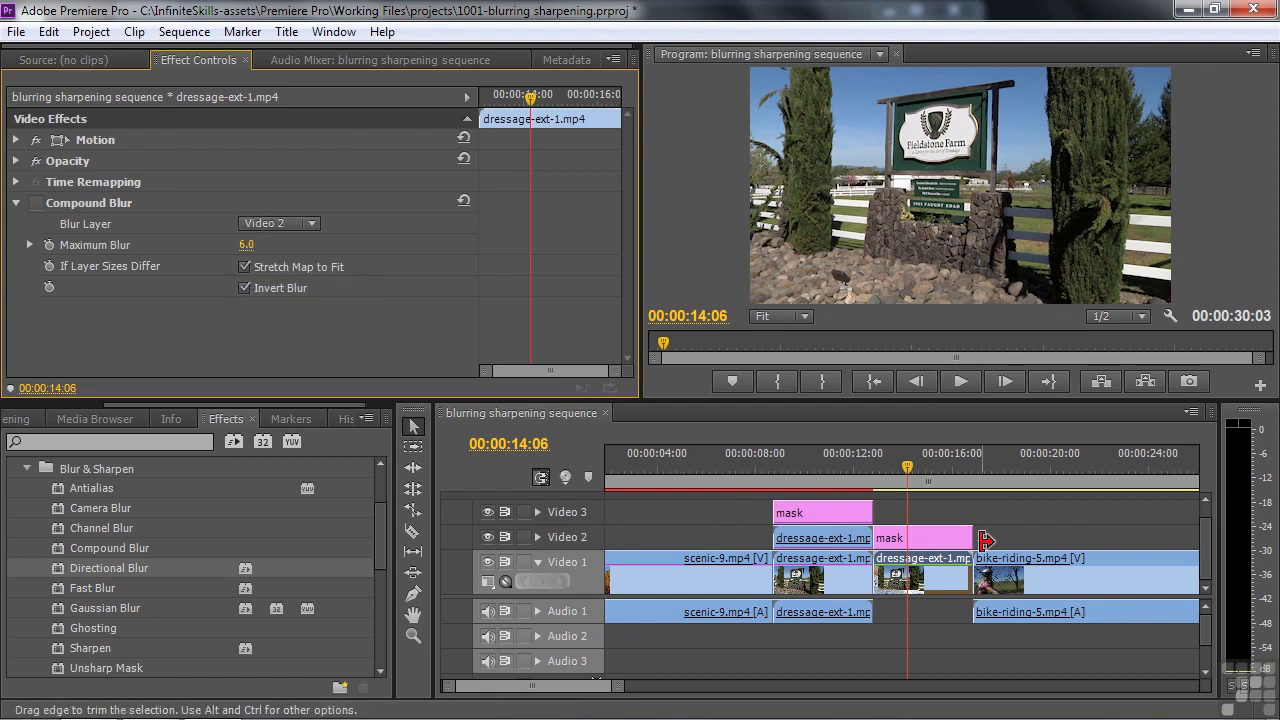
- Preview the Video 2 mask at 100% then 0% opacity, re-enable Compound Blur with Invert Blur on
click(929, 537)
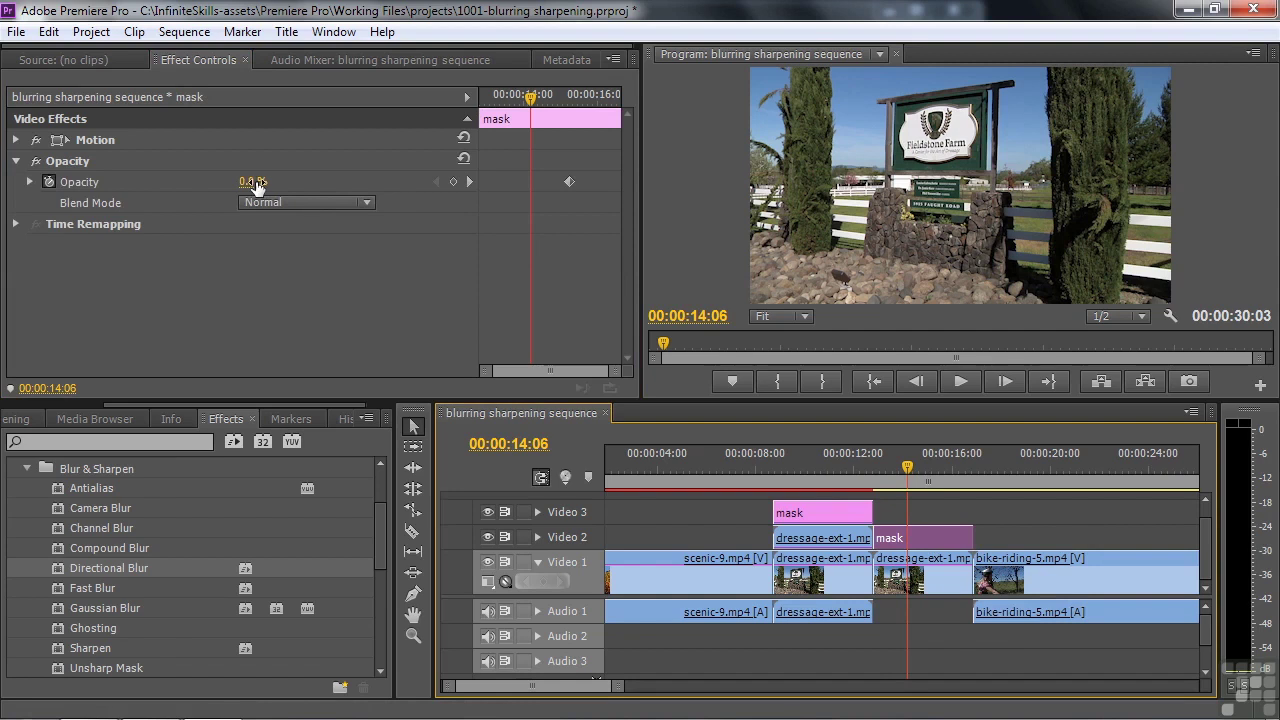
drag(243, 183, 345, 183)
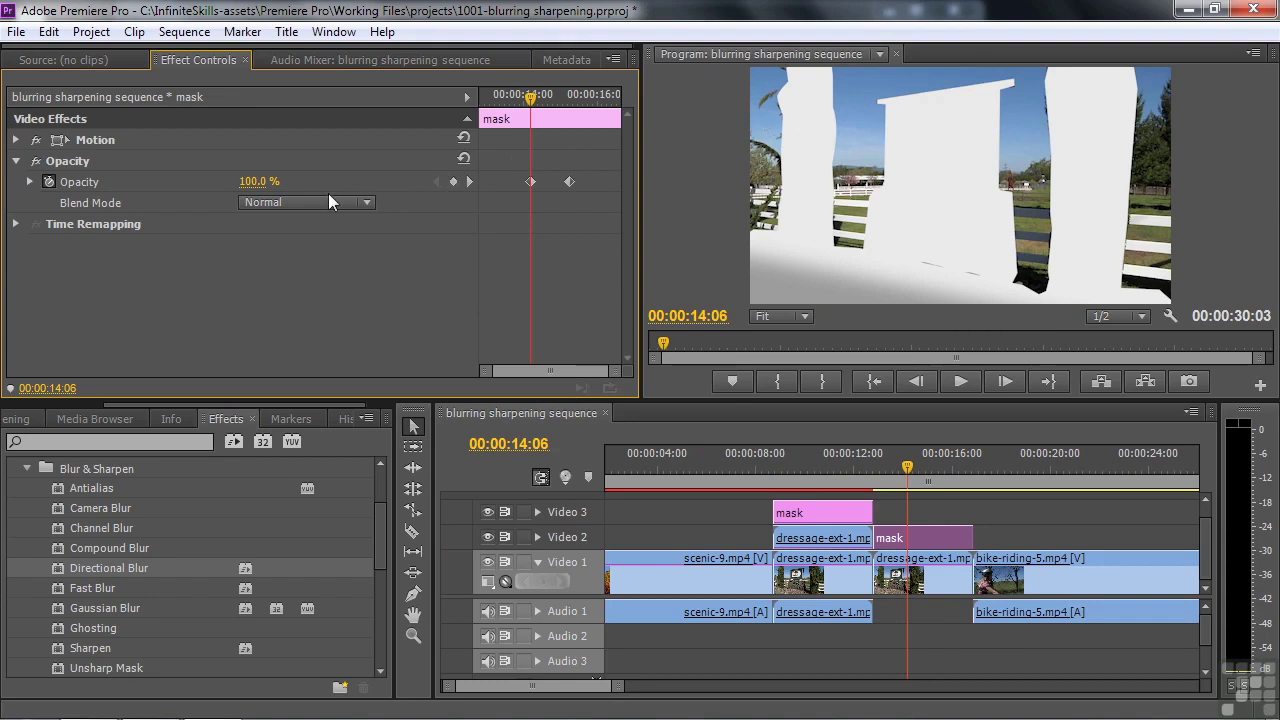
drag(255, 186, 160, 186)
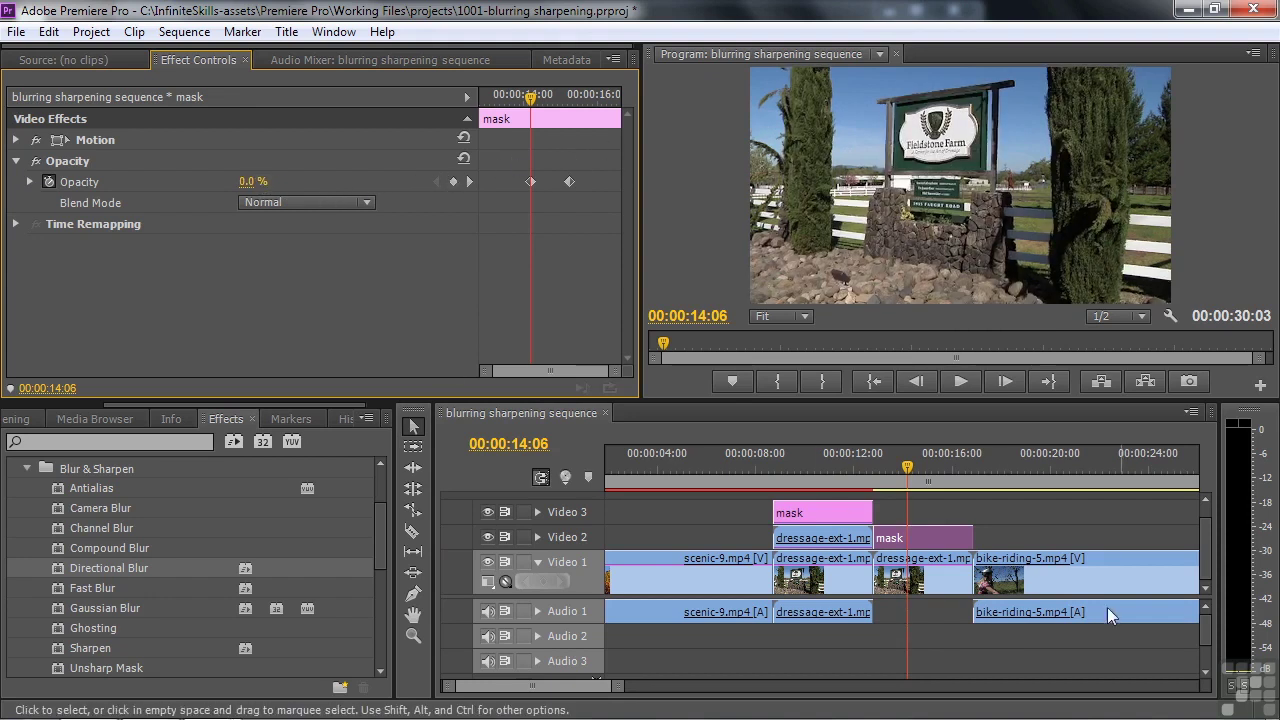
click(912, 565)
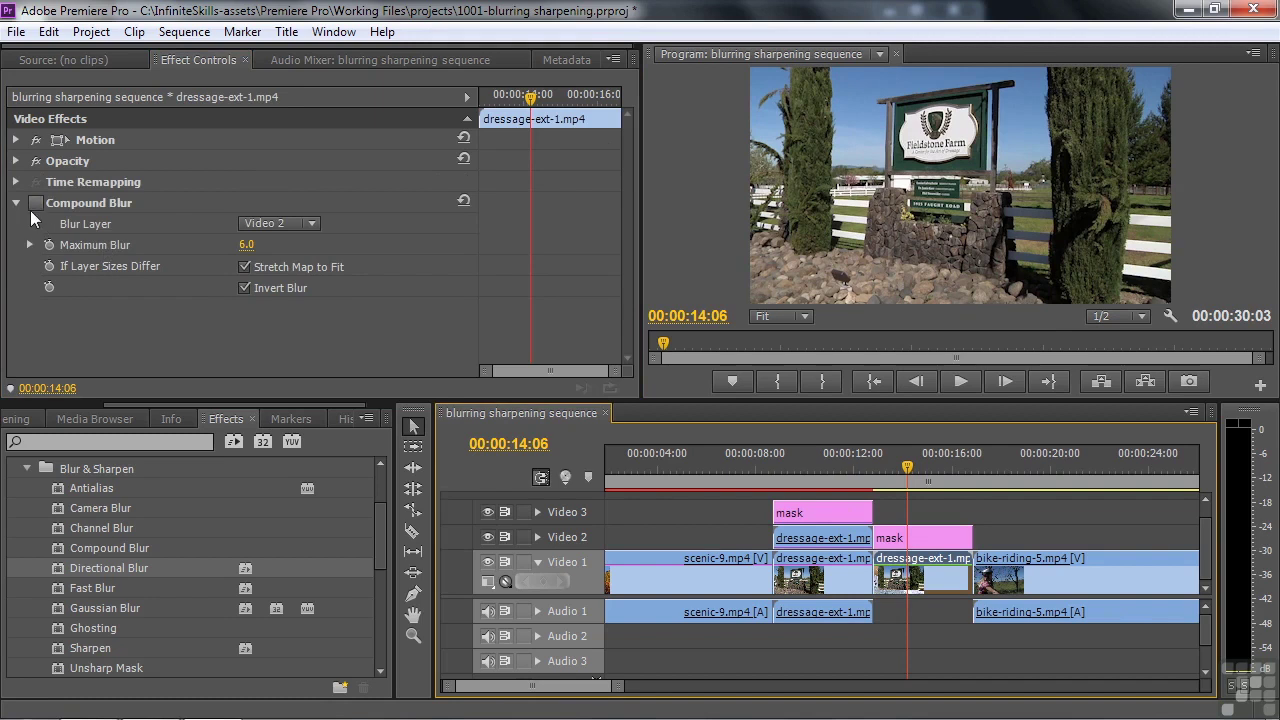
click(33, 204)
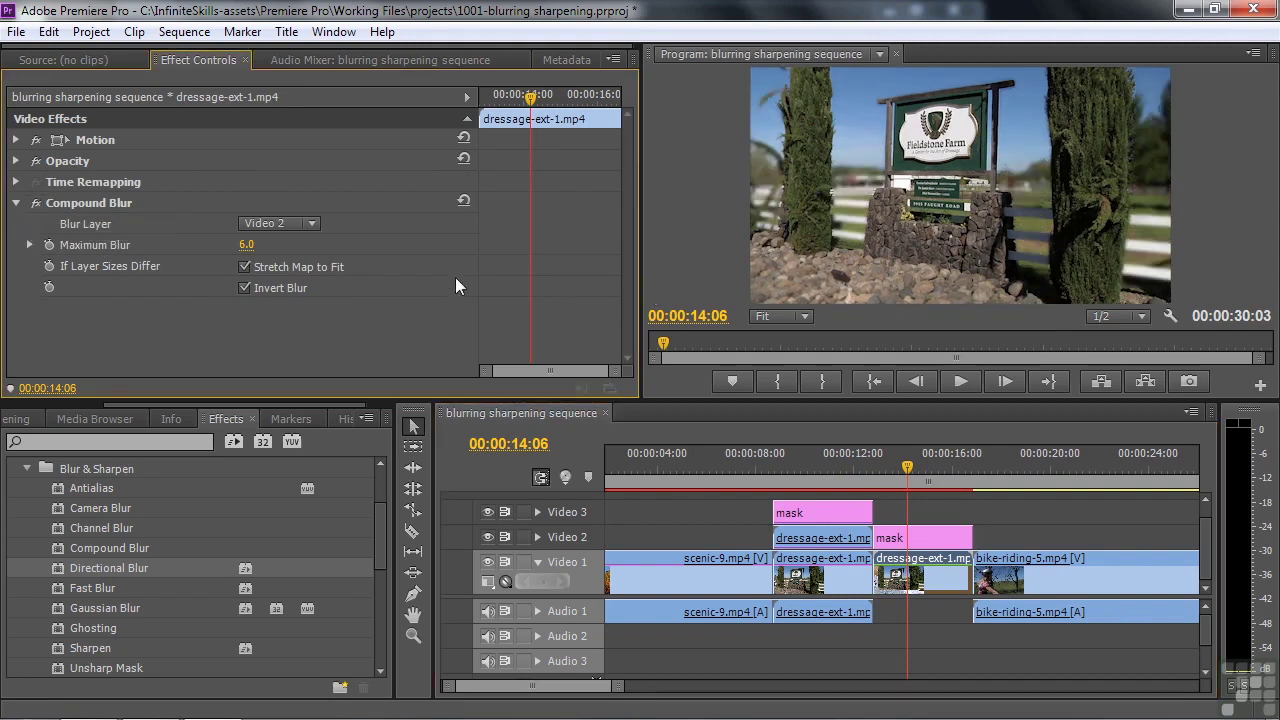
click(244, 288)
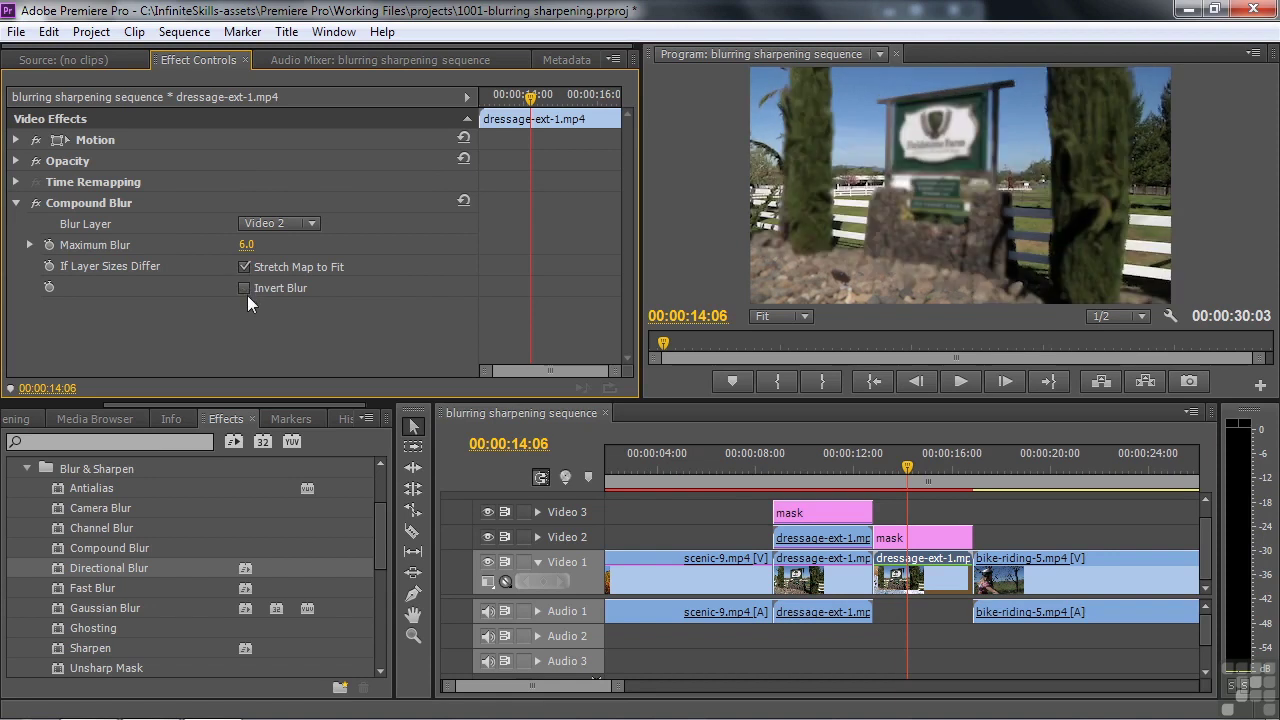
click(244, 288)
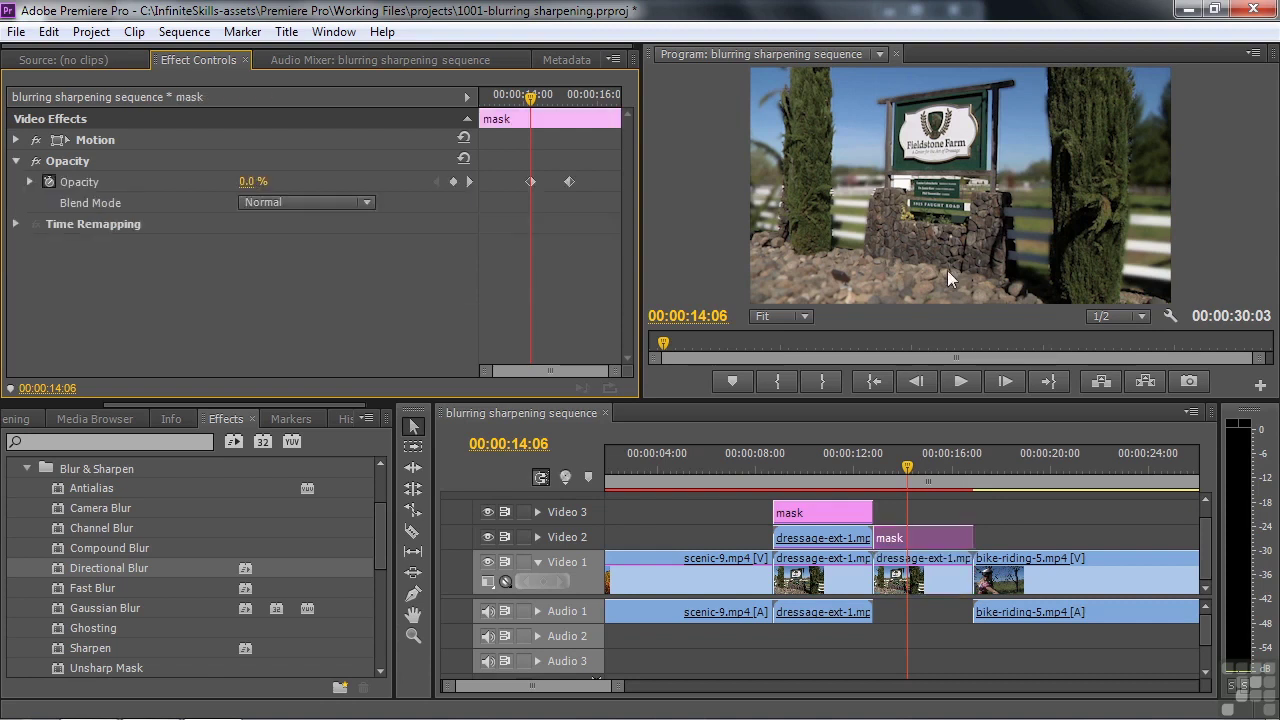
click(252, 181)
text(100)
key(Return)
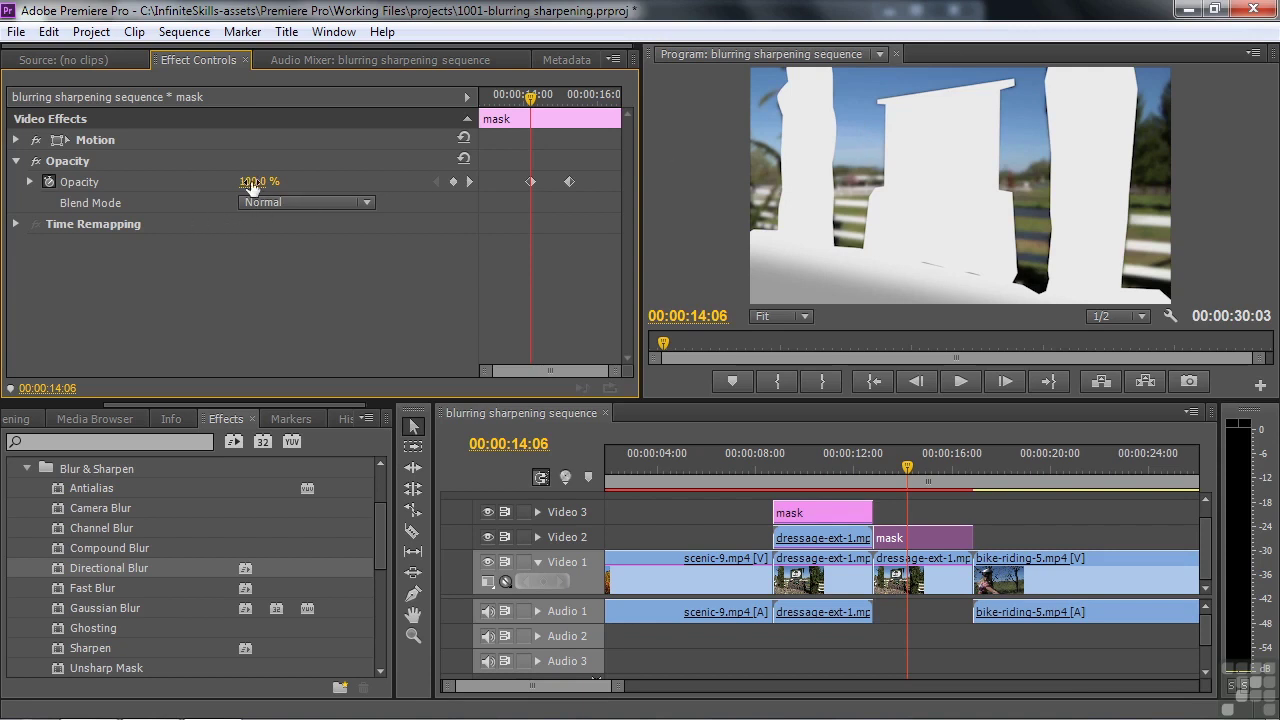
drag(255, 182, 180, 182)
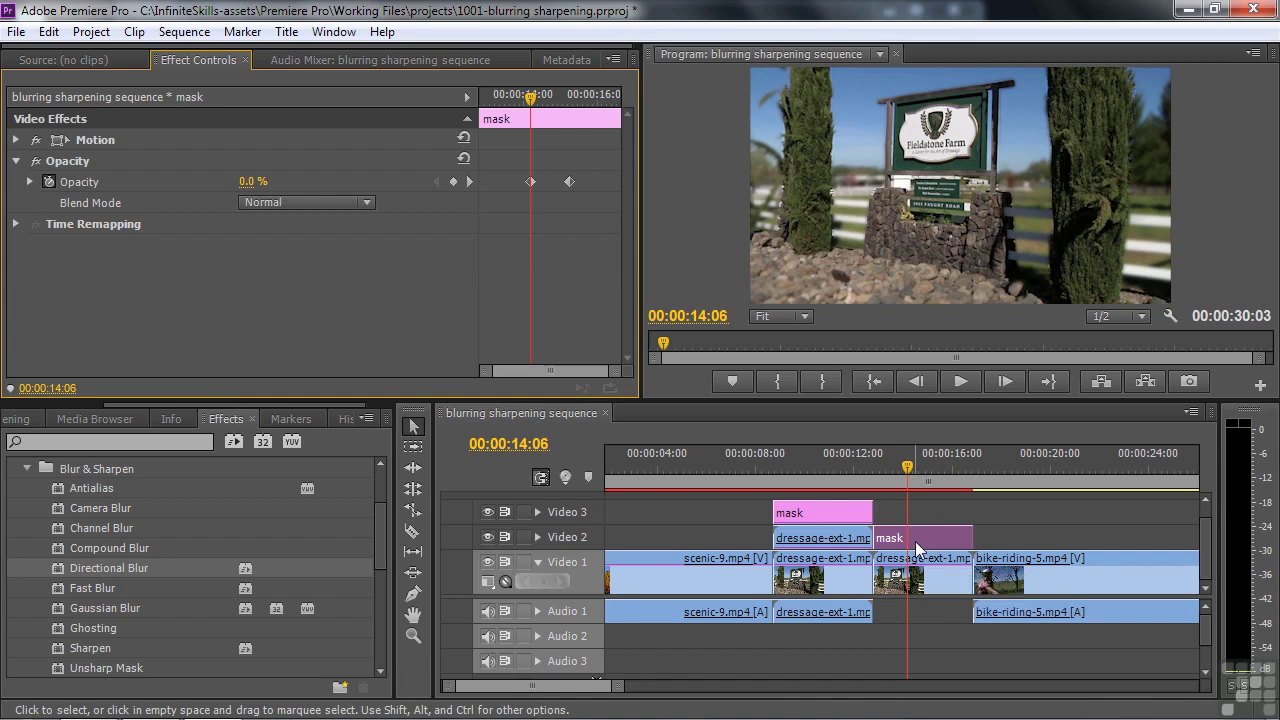
drag(905, 462, 806, 470)
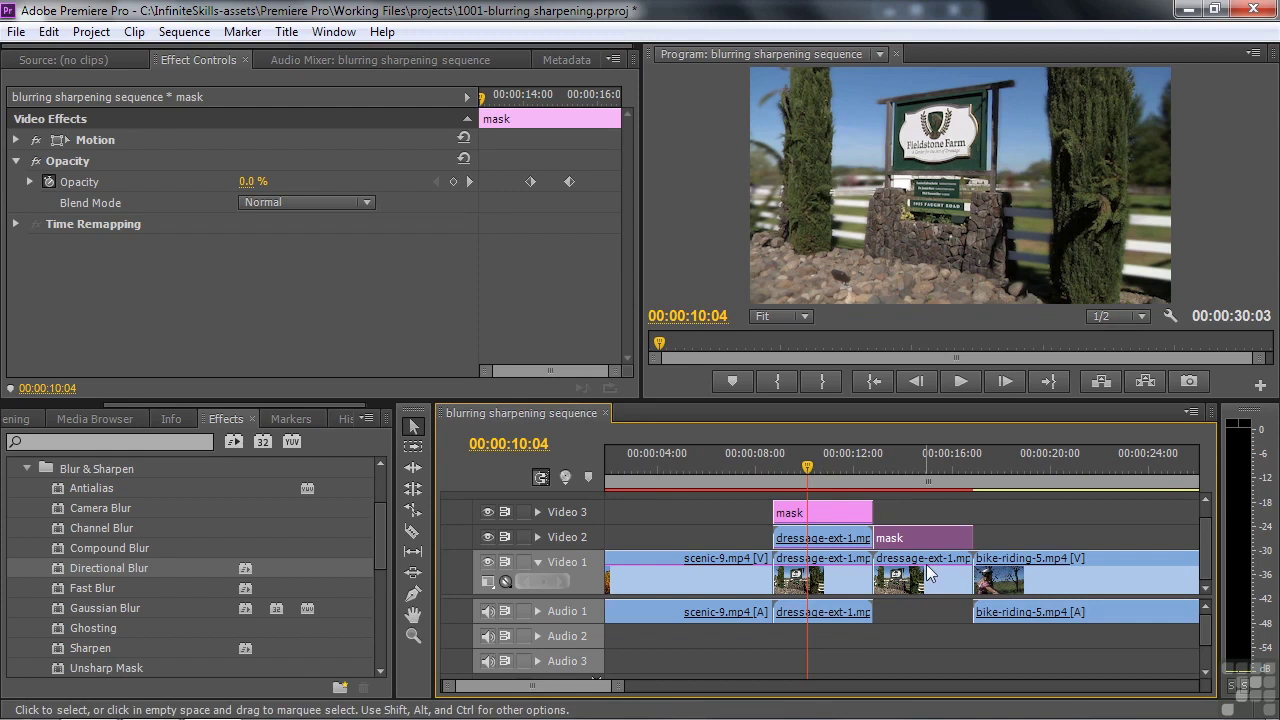
click(815, 507)
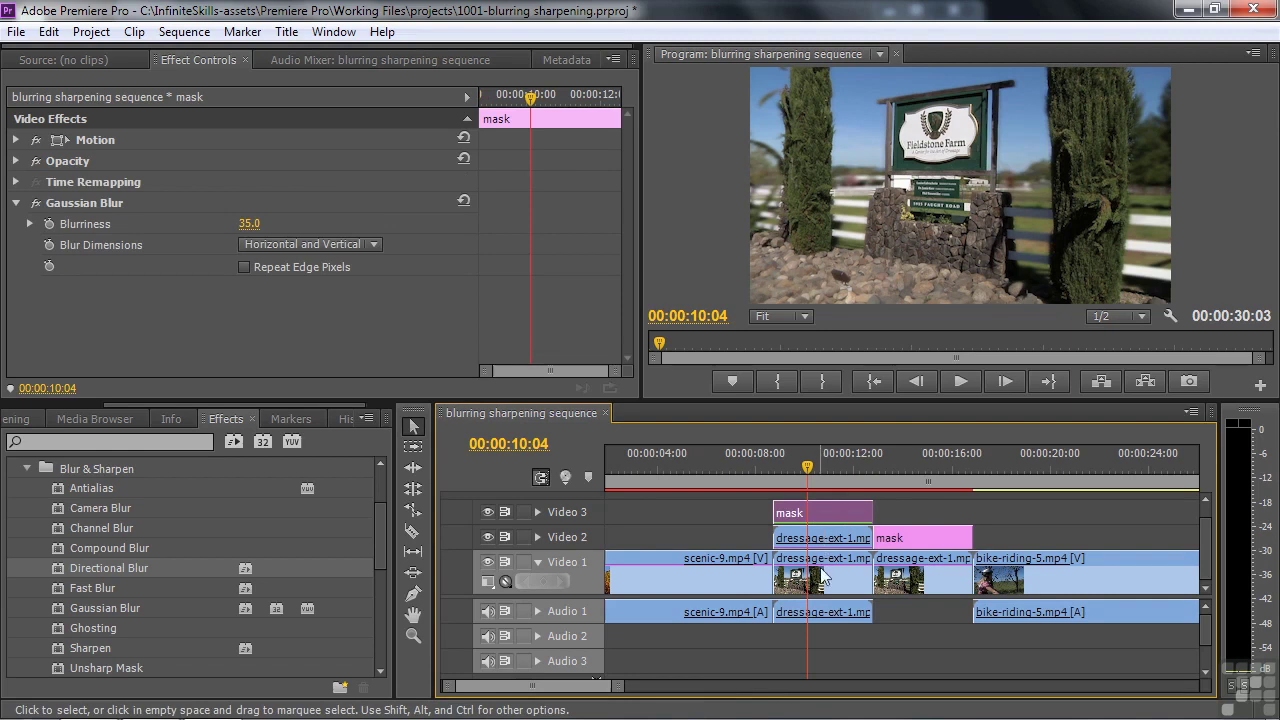
click(487, 539)
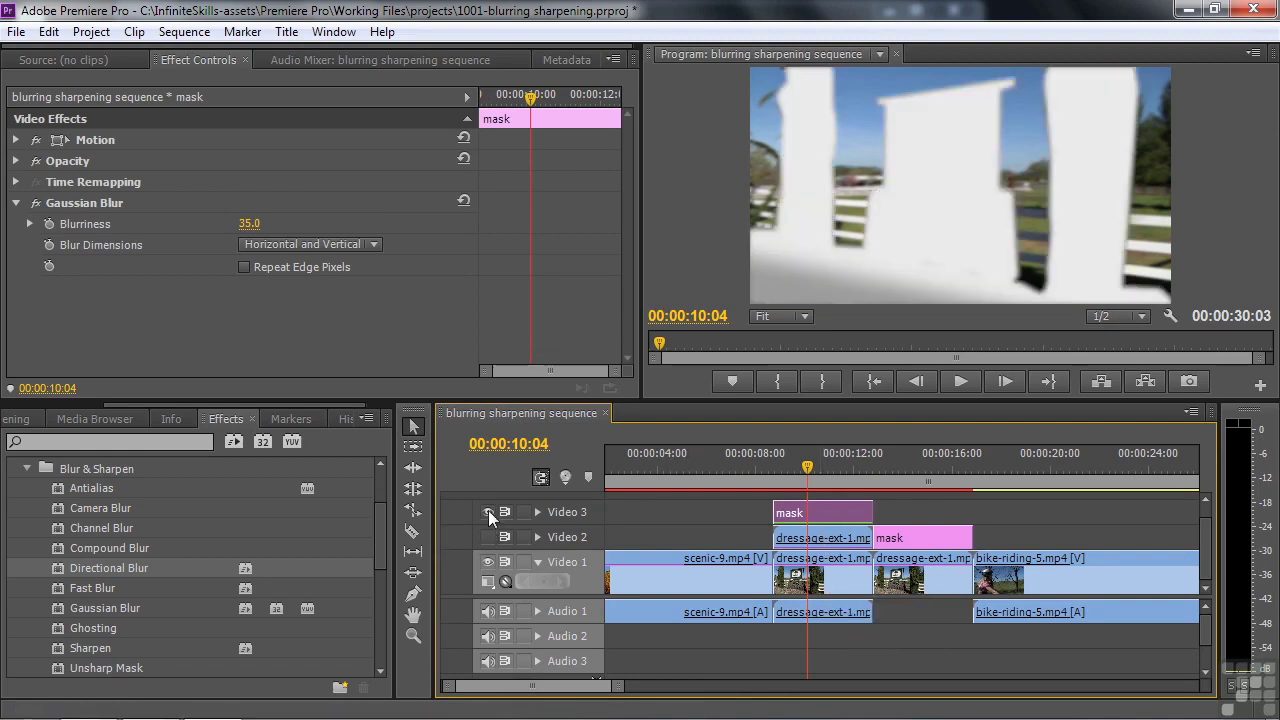
click(488, 511)
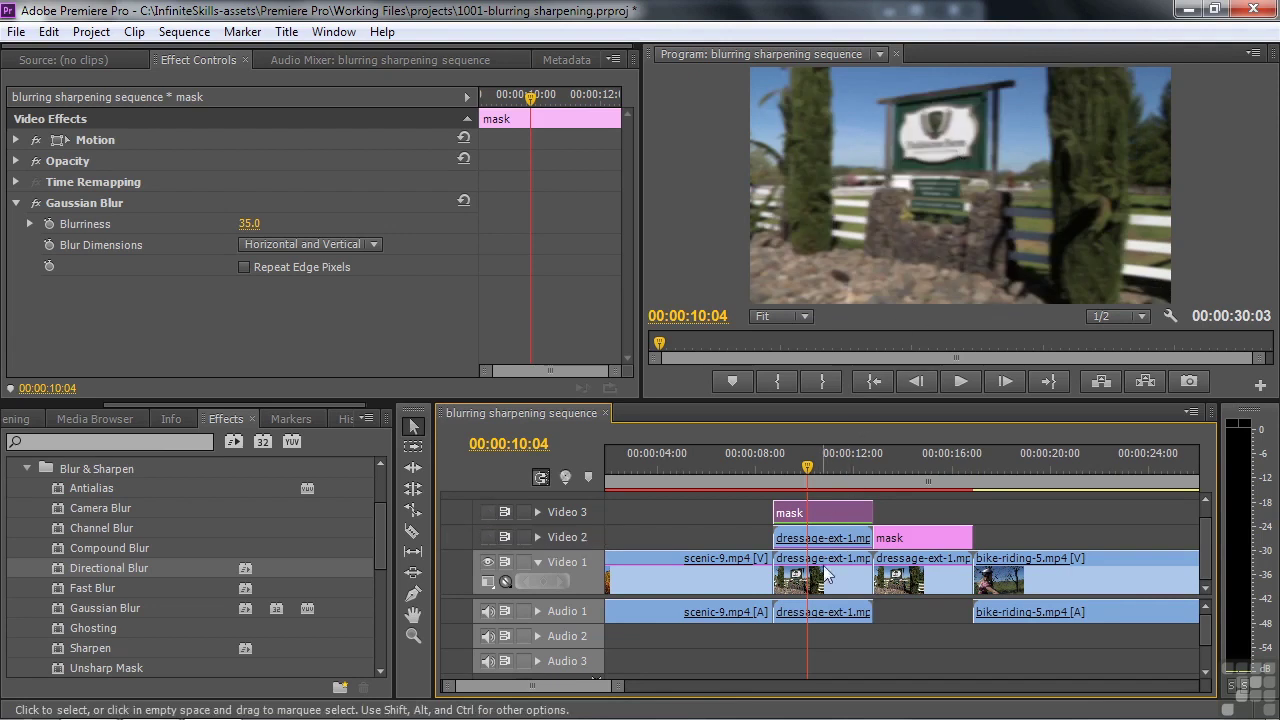
click(486, 536)
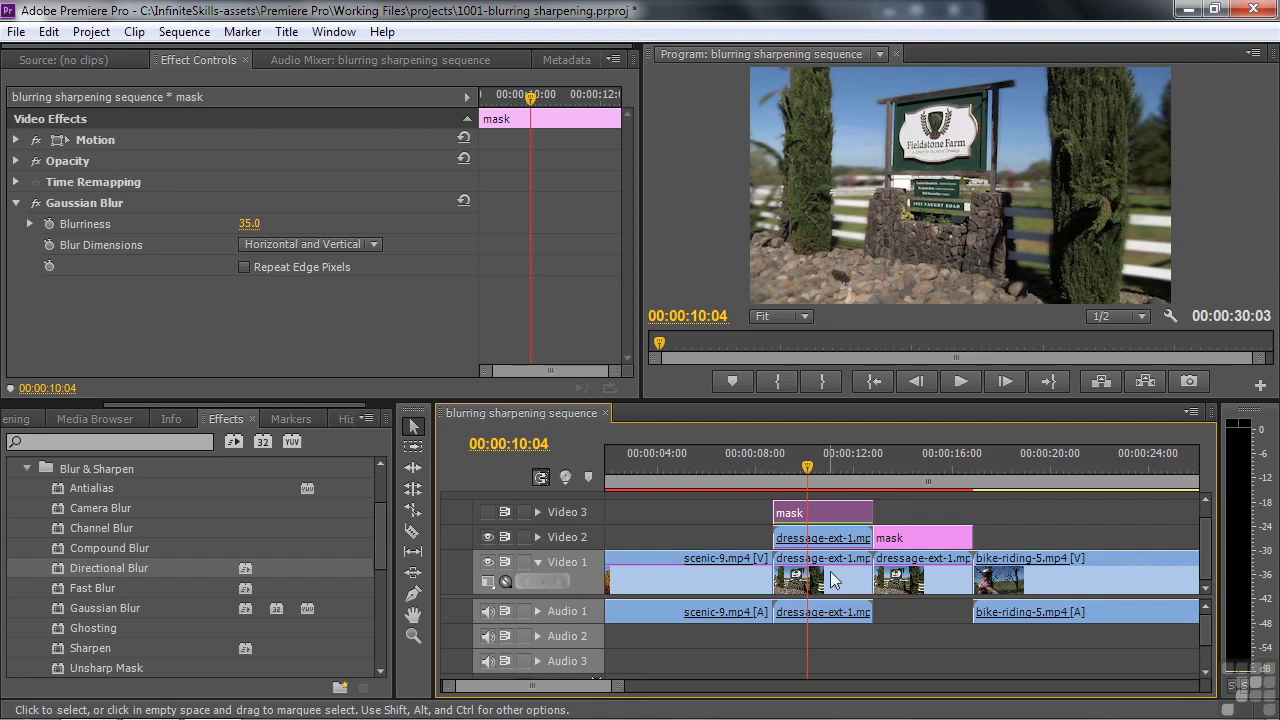
click(487, 561)
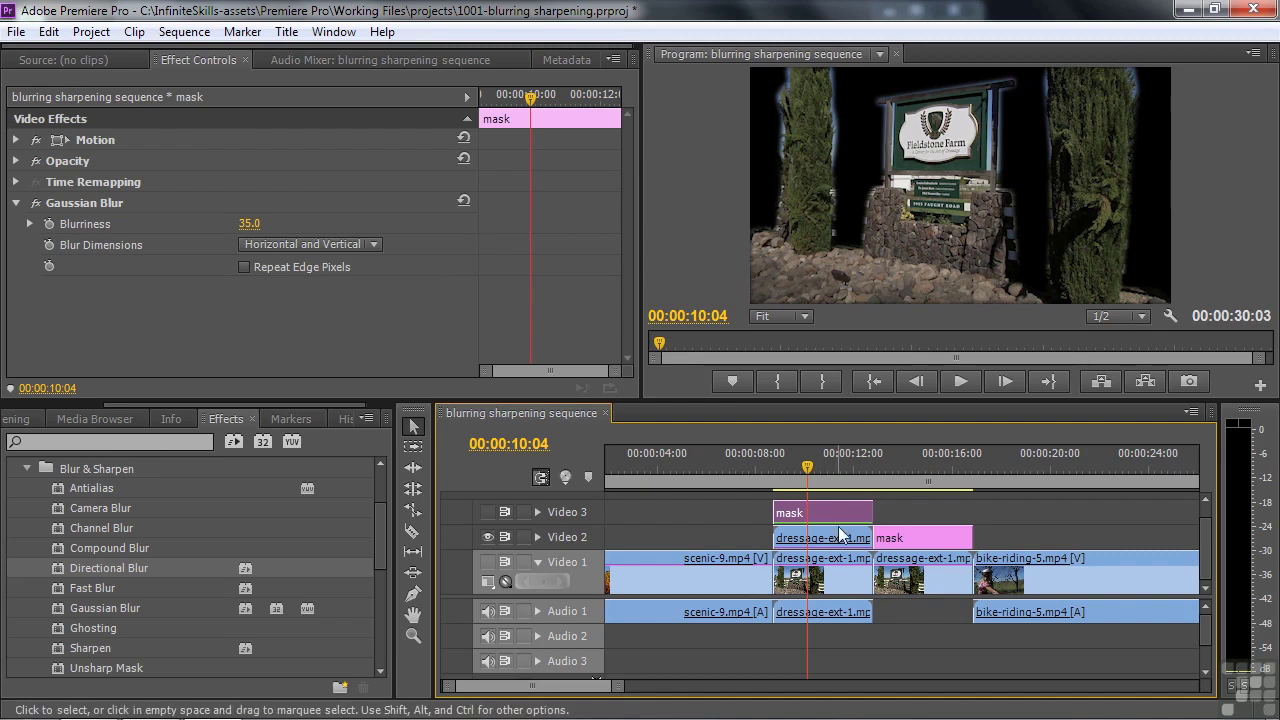
shift+click(487, 514)
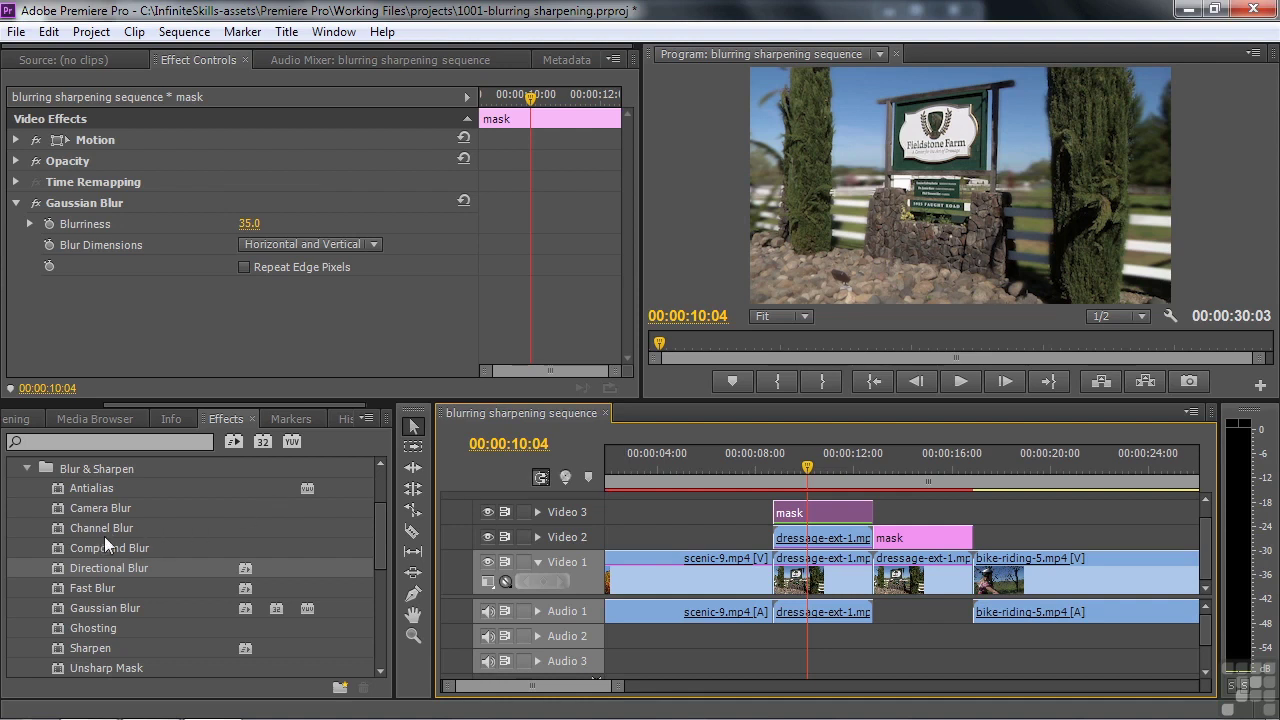
- Select scenic-9 at 00:00:03:02 and magnify the Program monitor to 400%
click(62, 488)
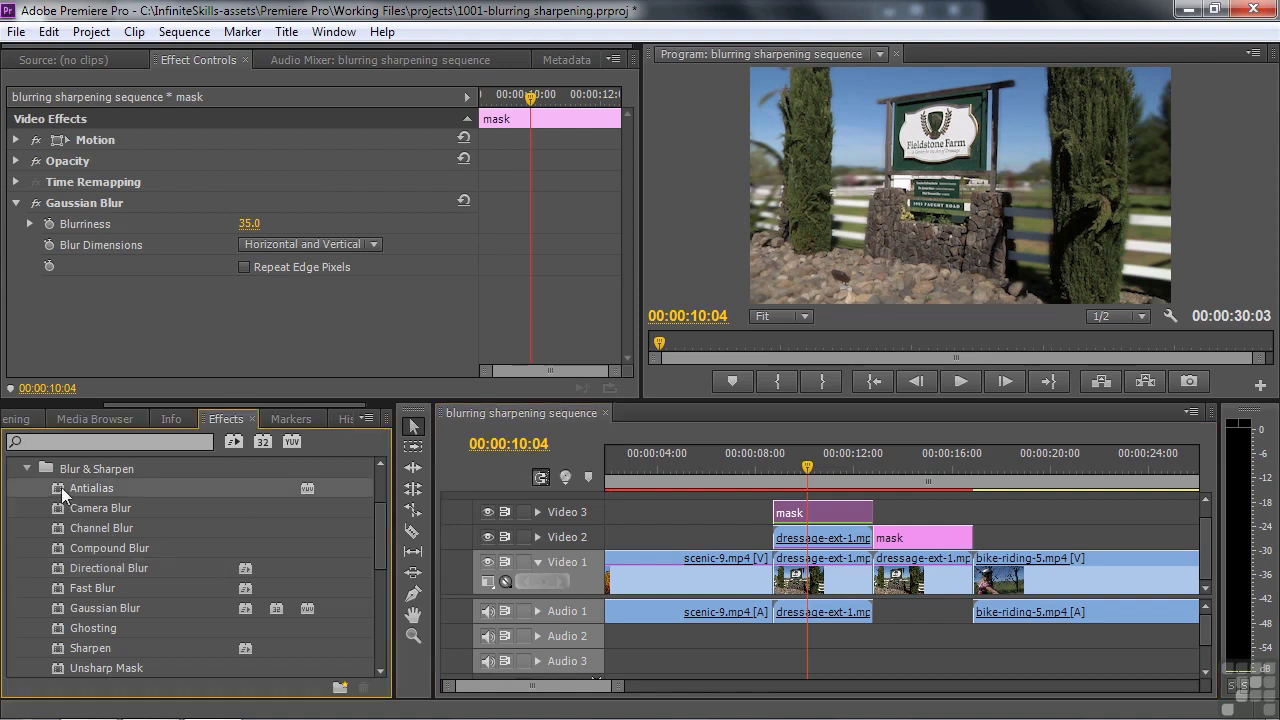
drag(811, 454, 632, 488)
click(639, 561)
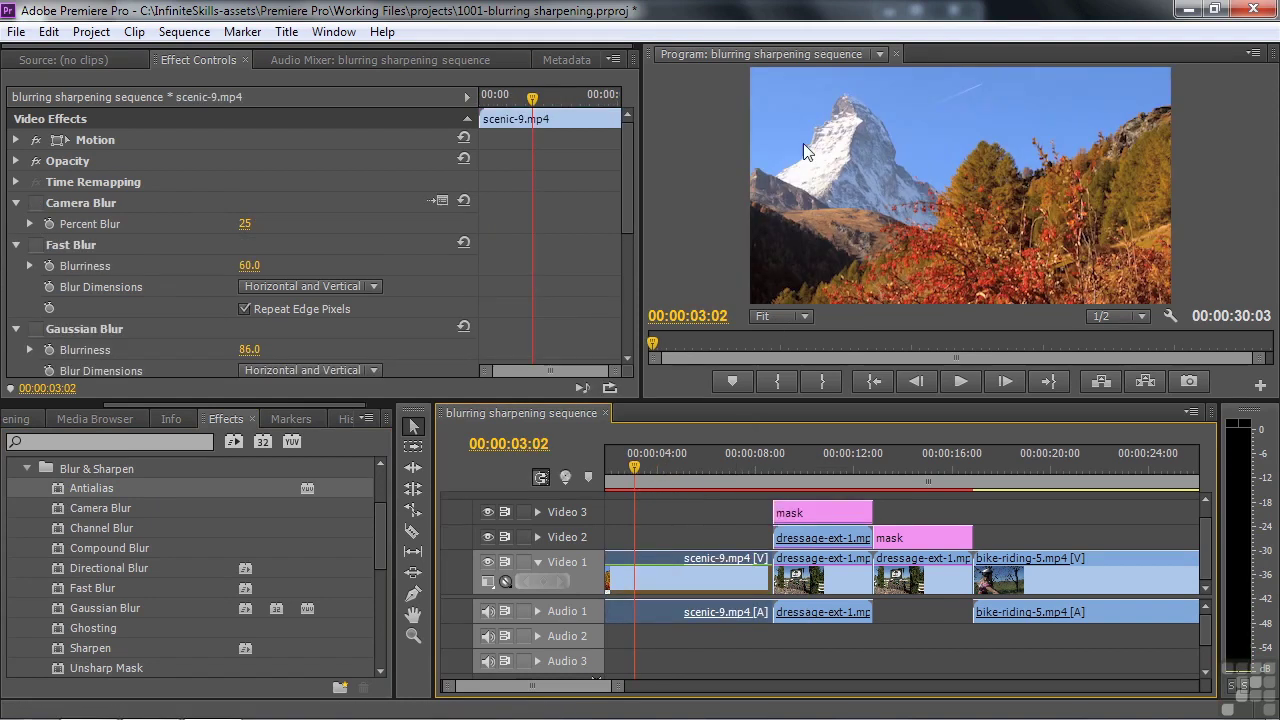
click(808, 316)
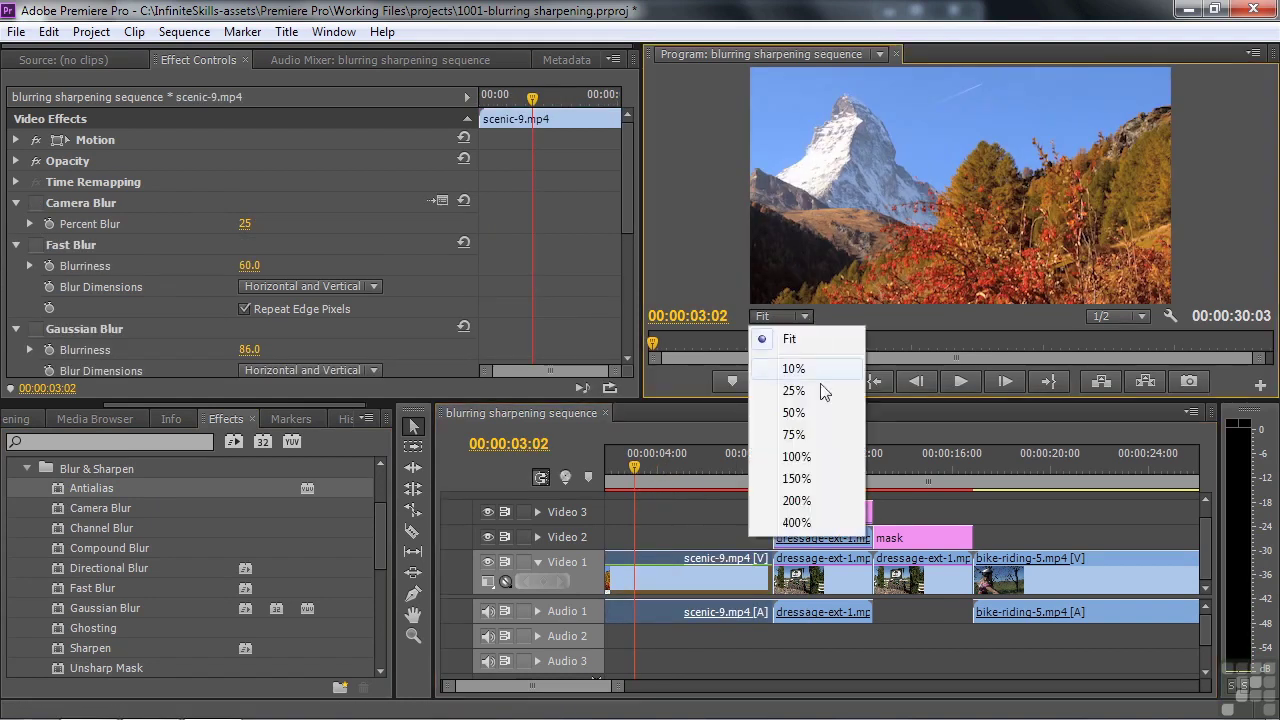
click(818, 524)
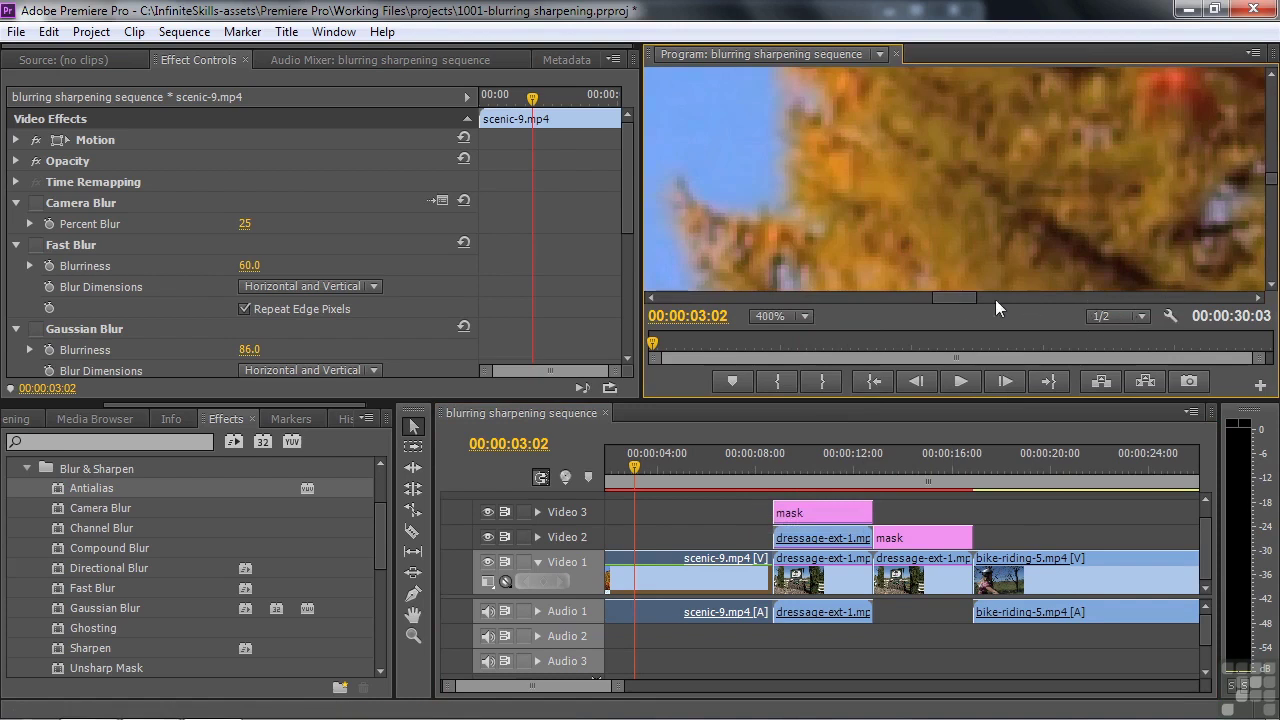
drag(961, 298, 742, 311)
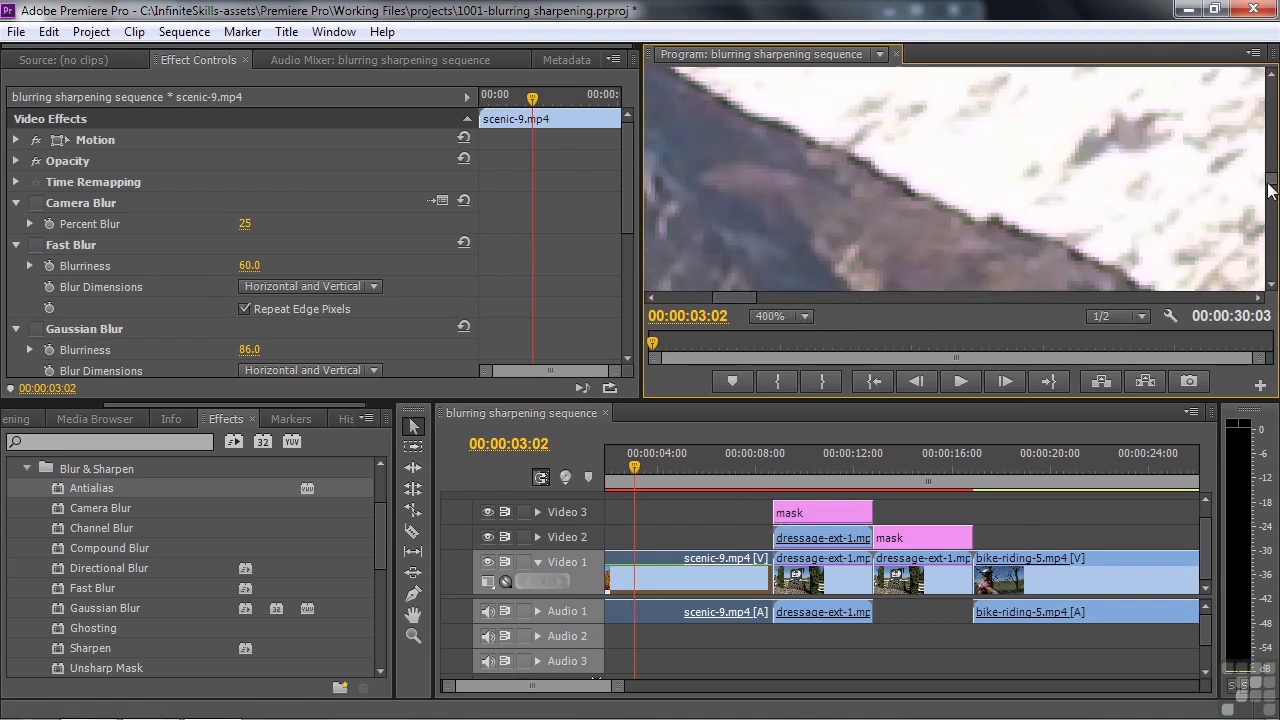
drag(1272, 185, 1272, 160)
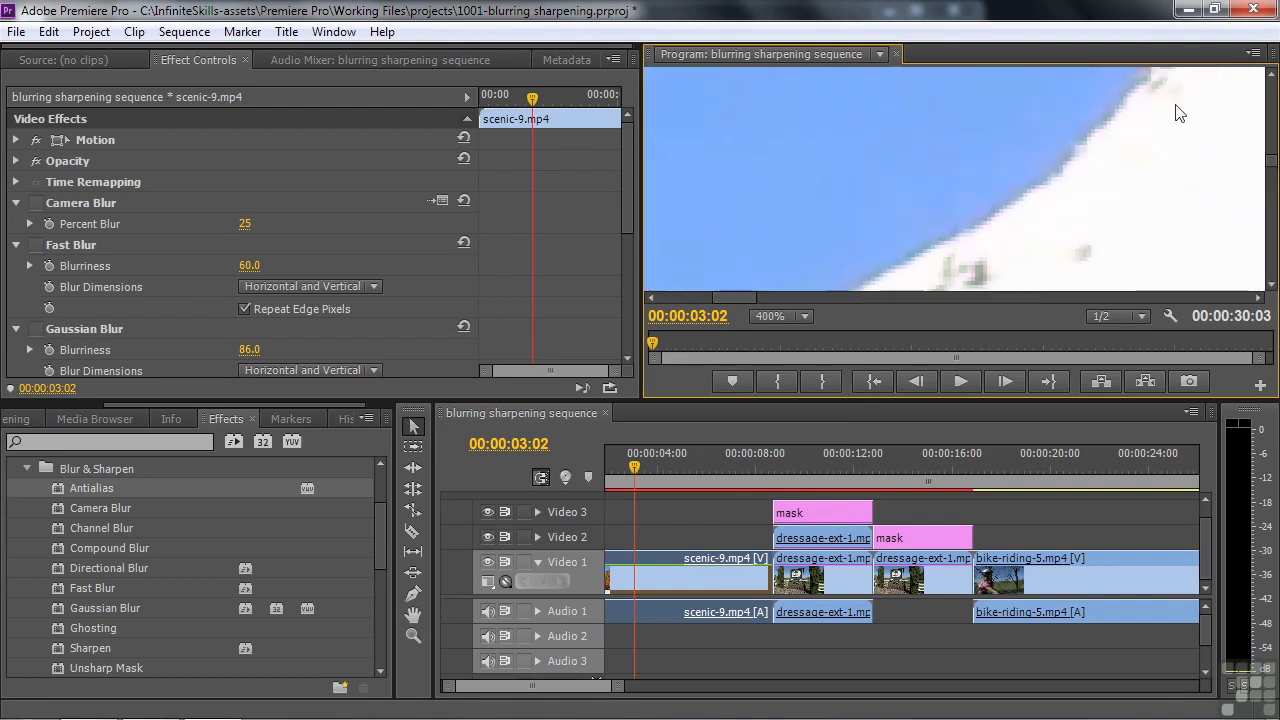
- Reduce the preview to 200%, pan to the cliff, and switch Channel Blur off
click(810, 317)
click(792, 499)
scroll(1190, 245, up, 5)
drag(975, 297, 796, 300)
scroll(37, 140, down, 5)
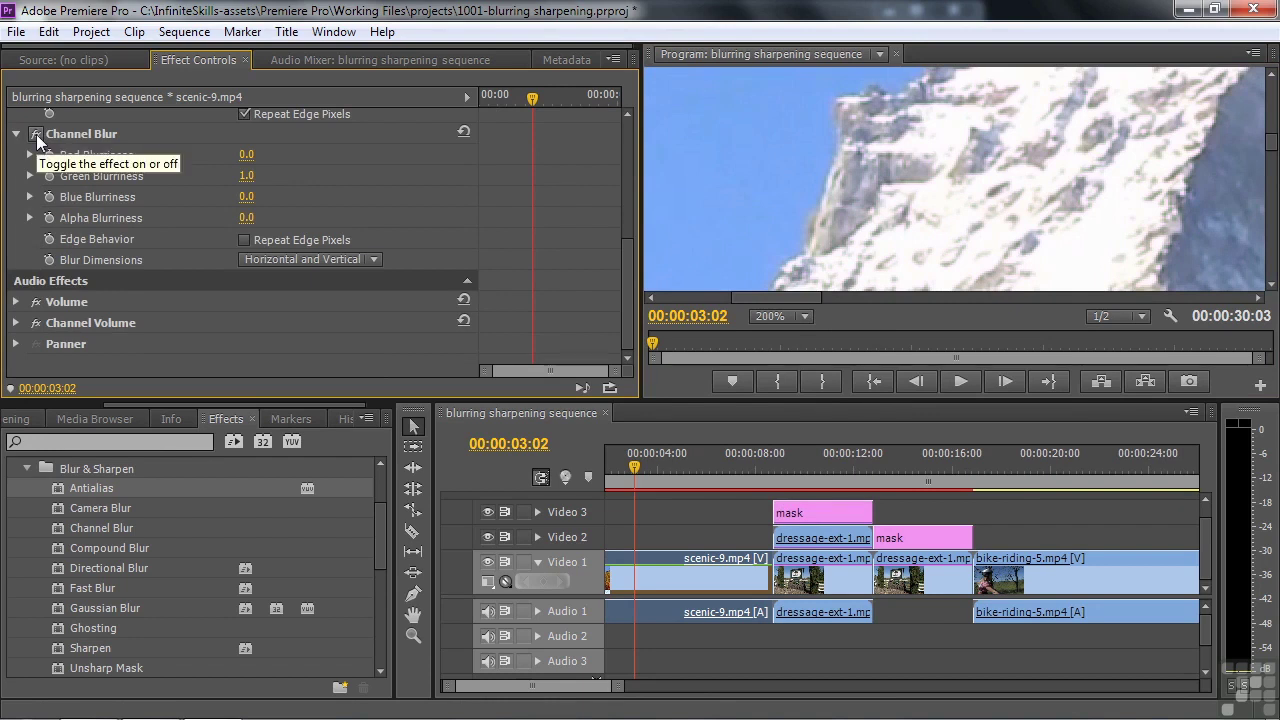
click(37, 134)
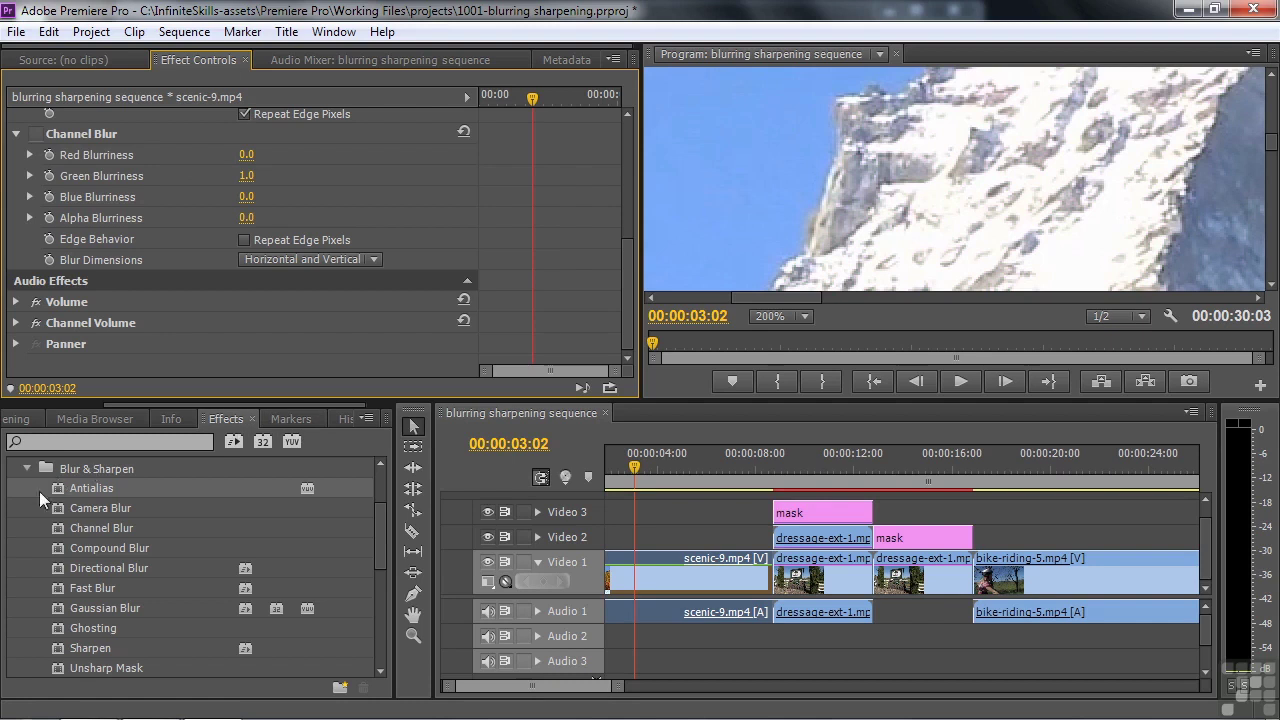
- Add Antialias to scenic-9's effects and toggle it off and on to compare
drag(55, 497, 22, 274)
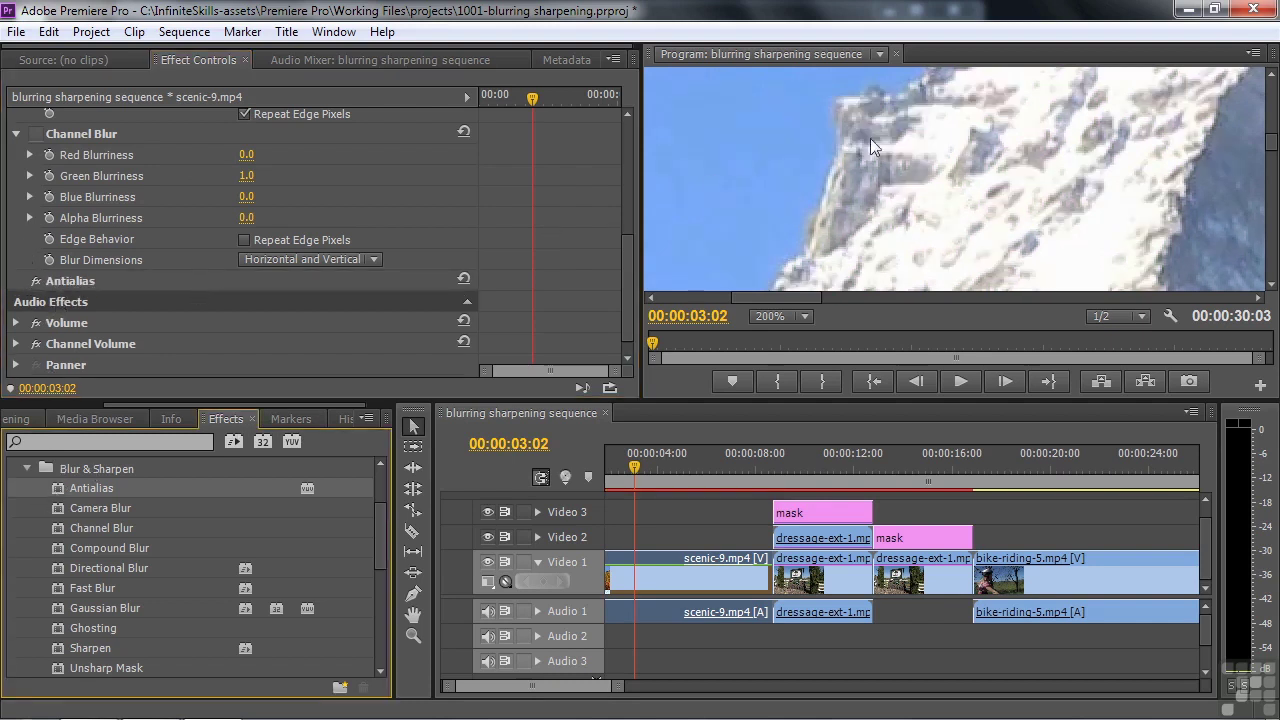
click(36, 281)
click(36, 281)
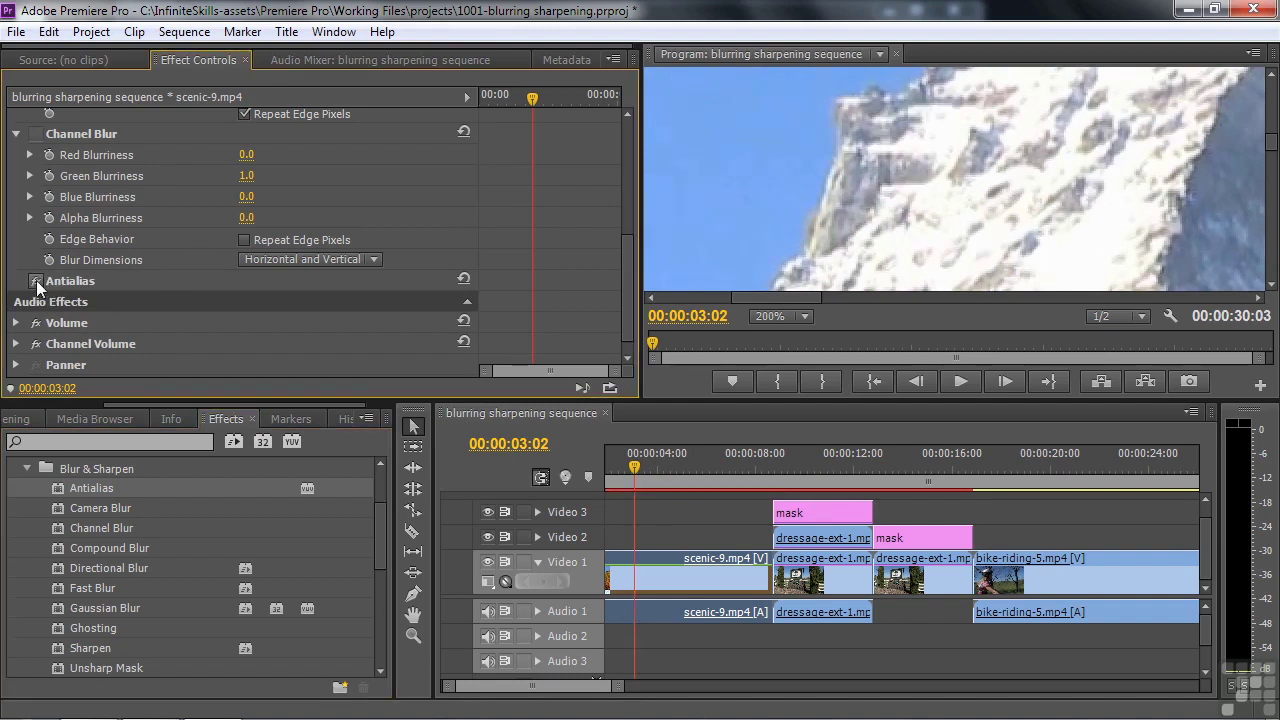
click(36, 281)
click(798, 237)
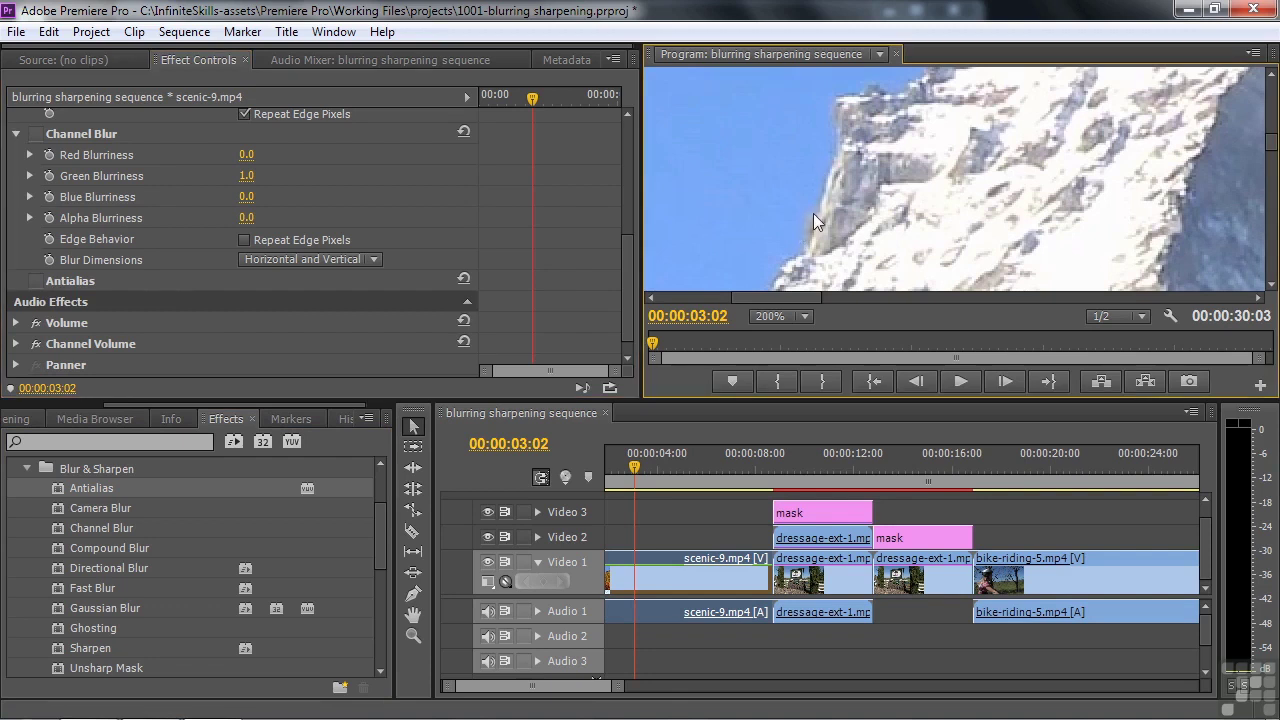
click(36, 282)
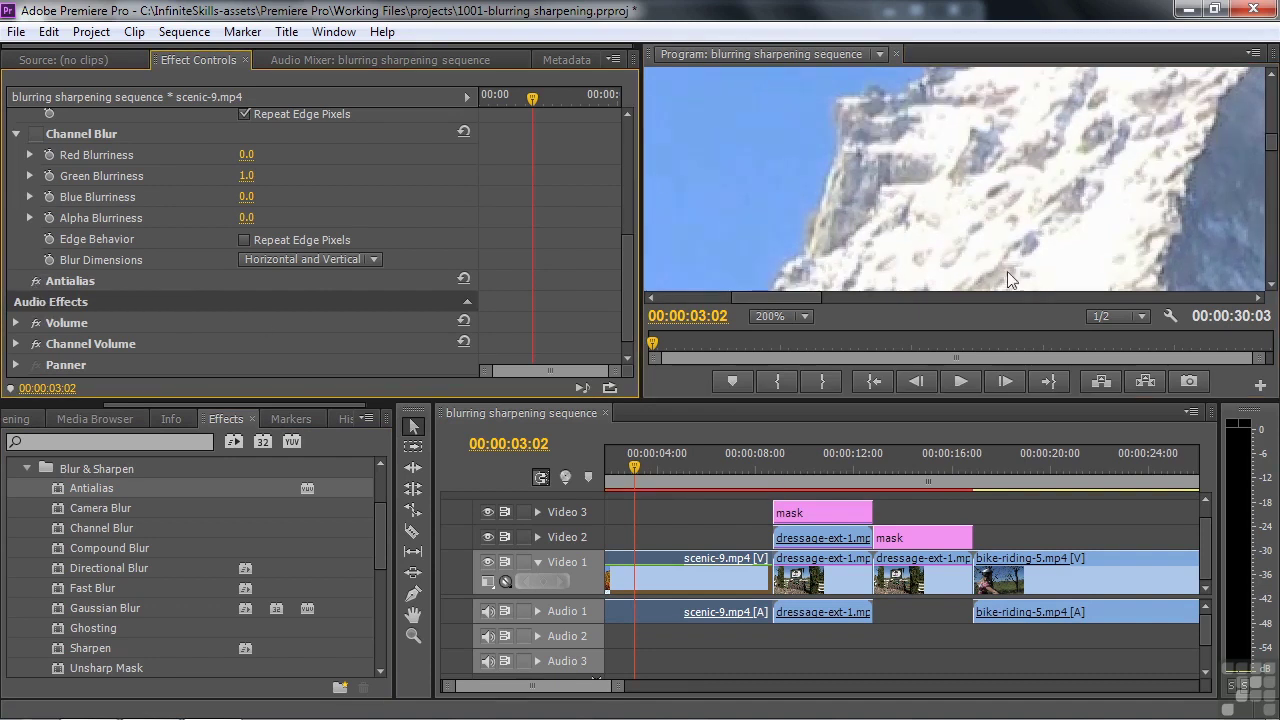
- Set the Program monitor zoom to Fit, compare Antialias again, and leave it off
click(799, 319)
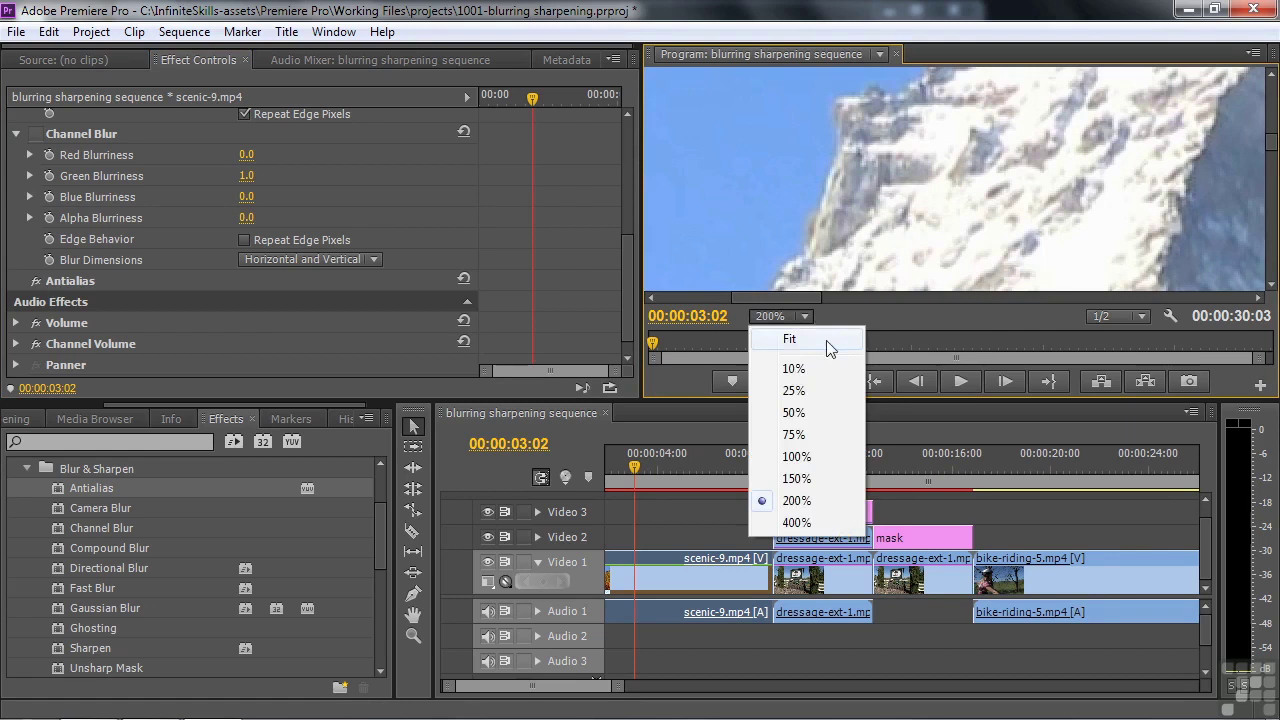
click(826, 340)
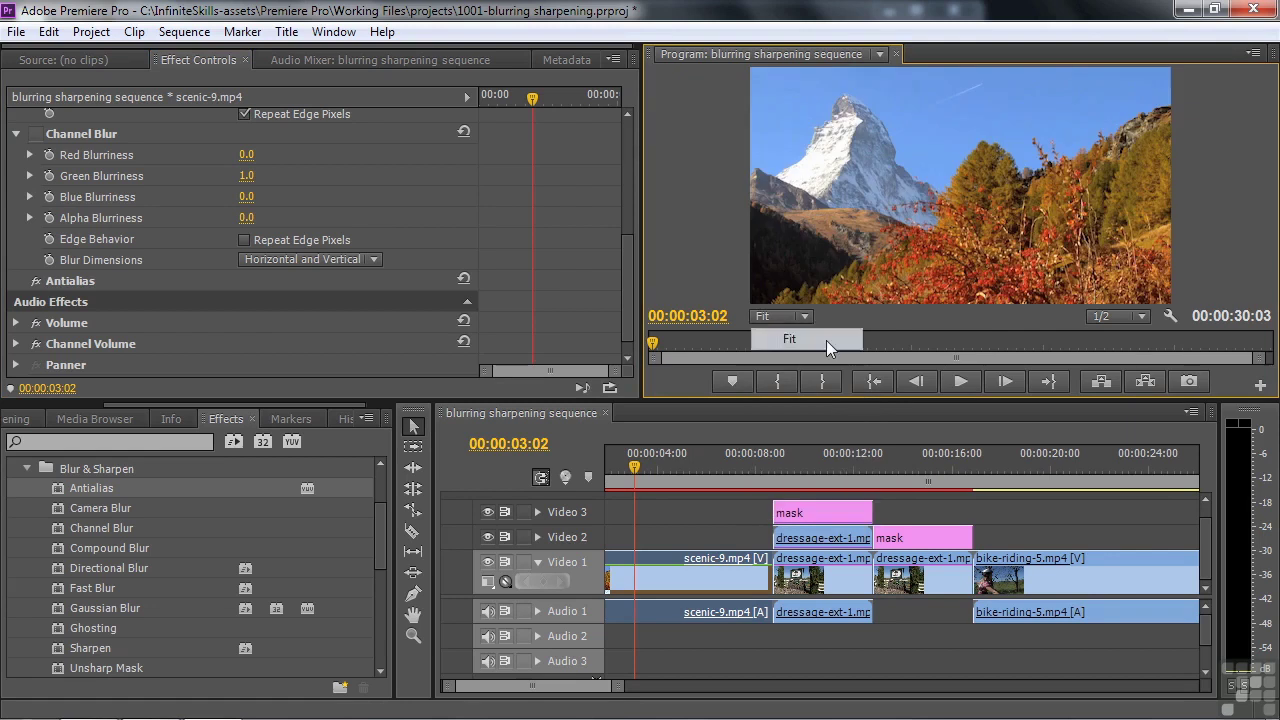
click(35, 282)
click(35, 282)
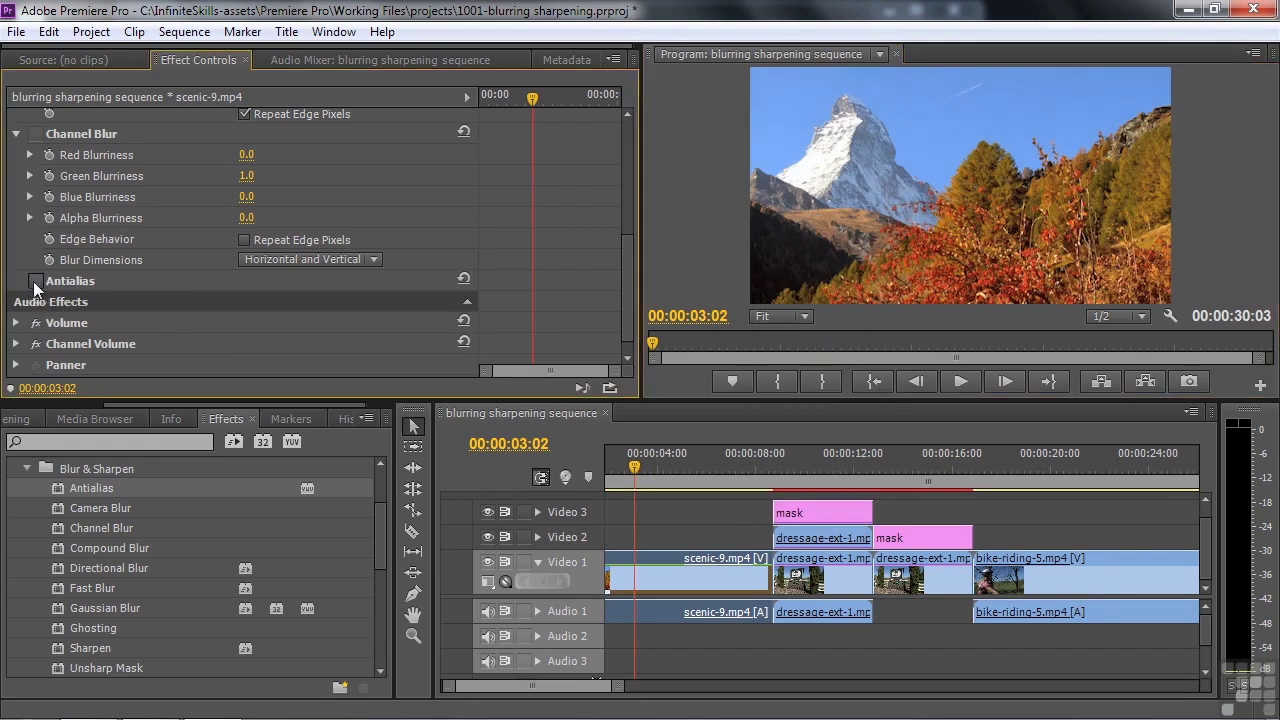
click(35, 282)
click(35, 282)
click(35, 282)
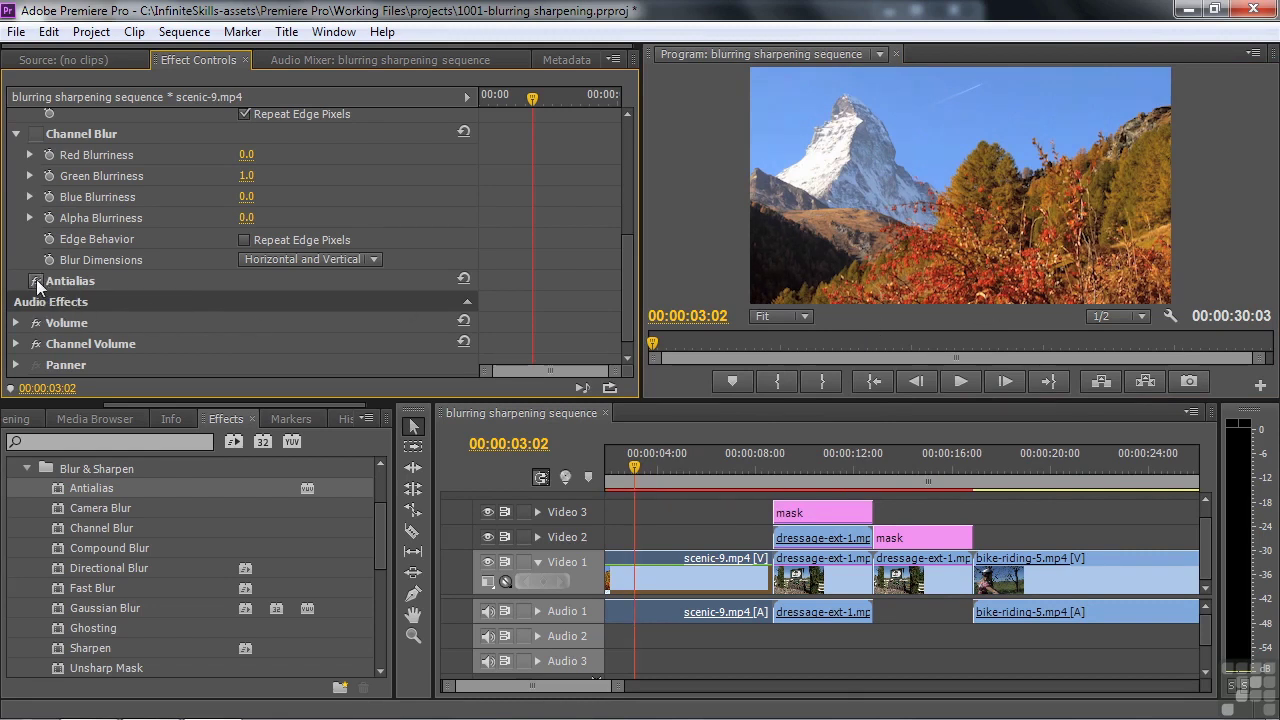
click(35, 282)
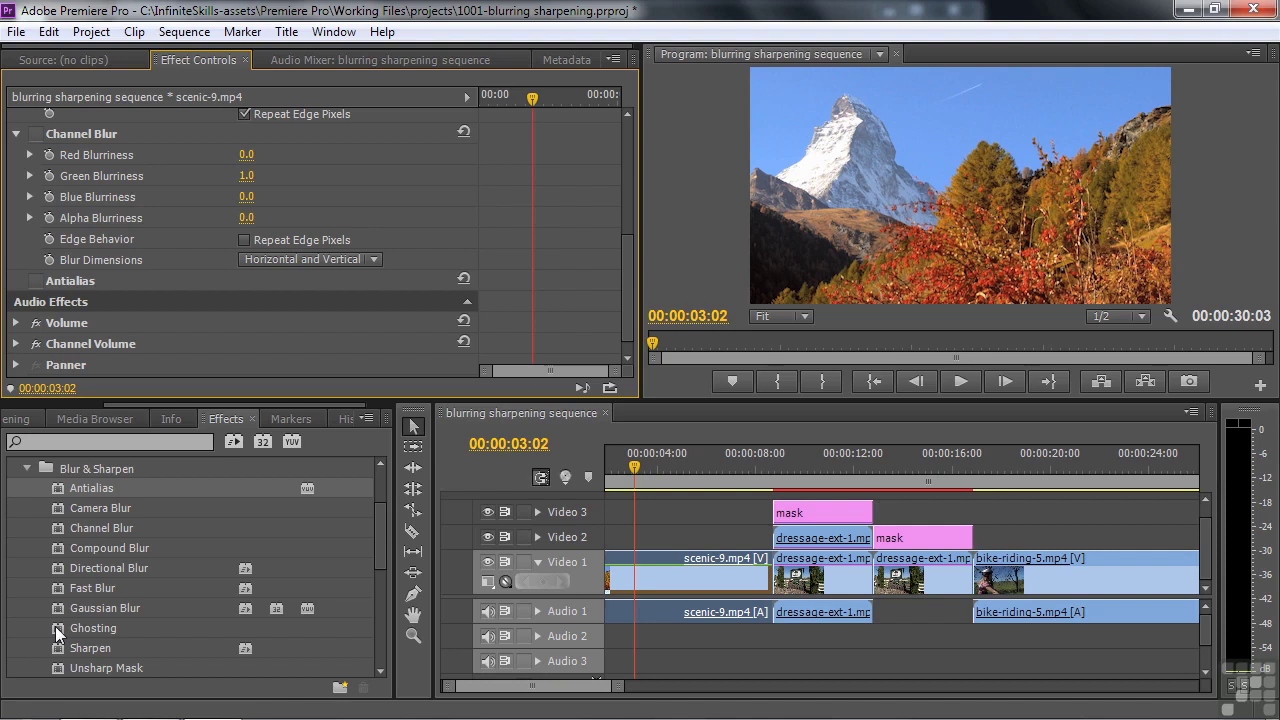
- Apply Ghosting to the bike-riding-5.mp4 clip at 00:00:18:18
click(1017, 468)
click(1019, 568)
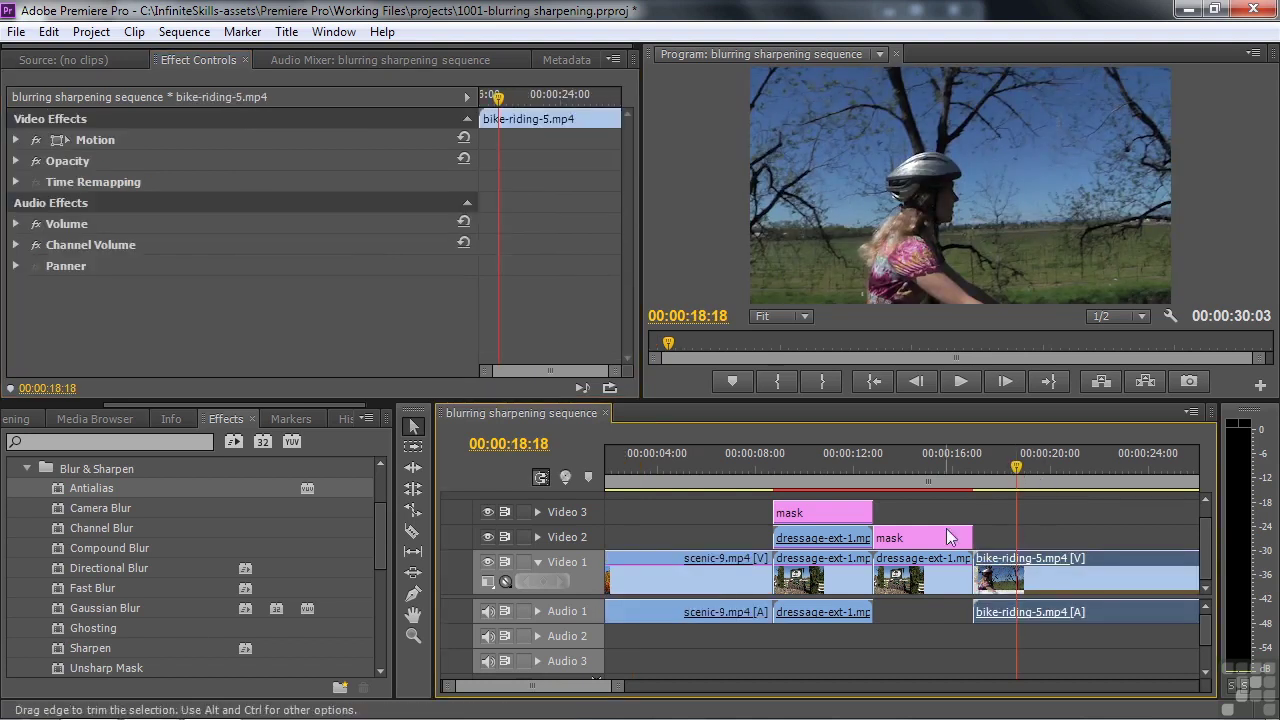
drag(55, 628, 1030, 583)
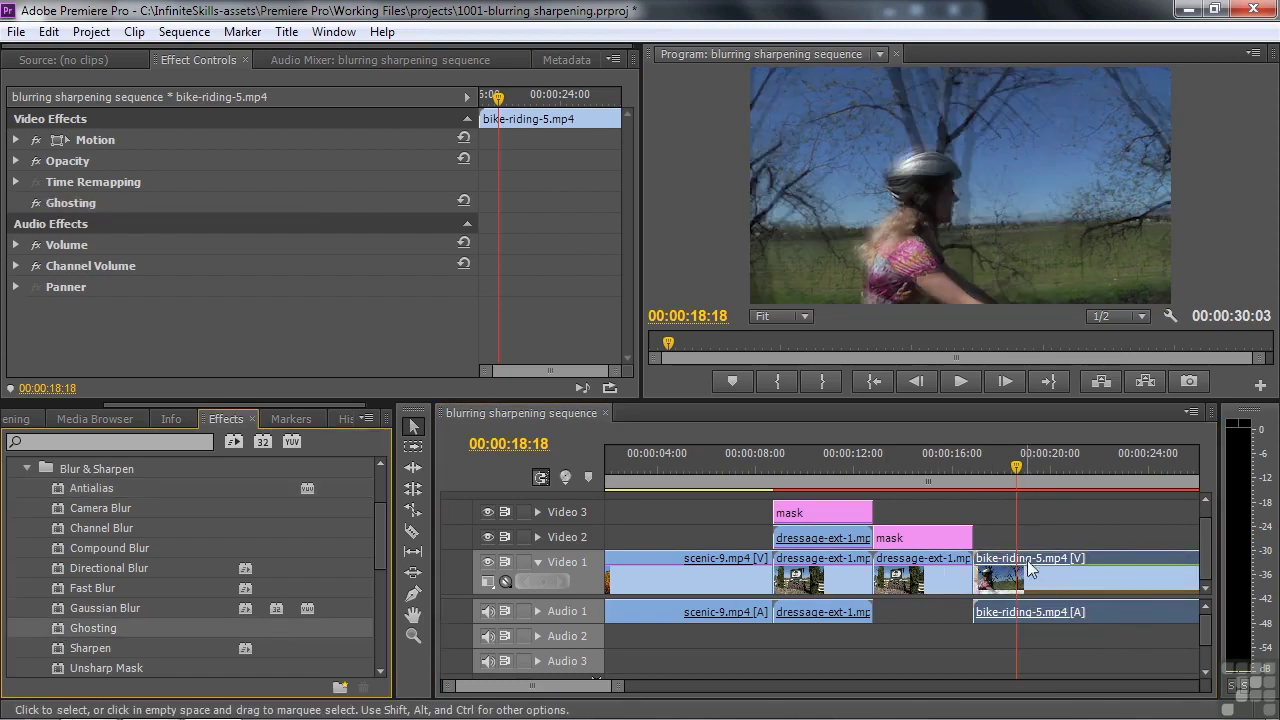
- Play the clip with Ghosting toggled off and on, stopping at 00:00:26:04
click(958, 381)
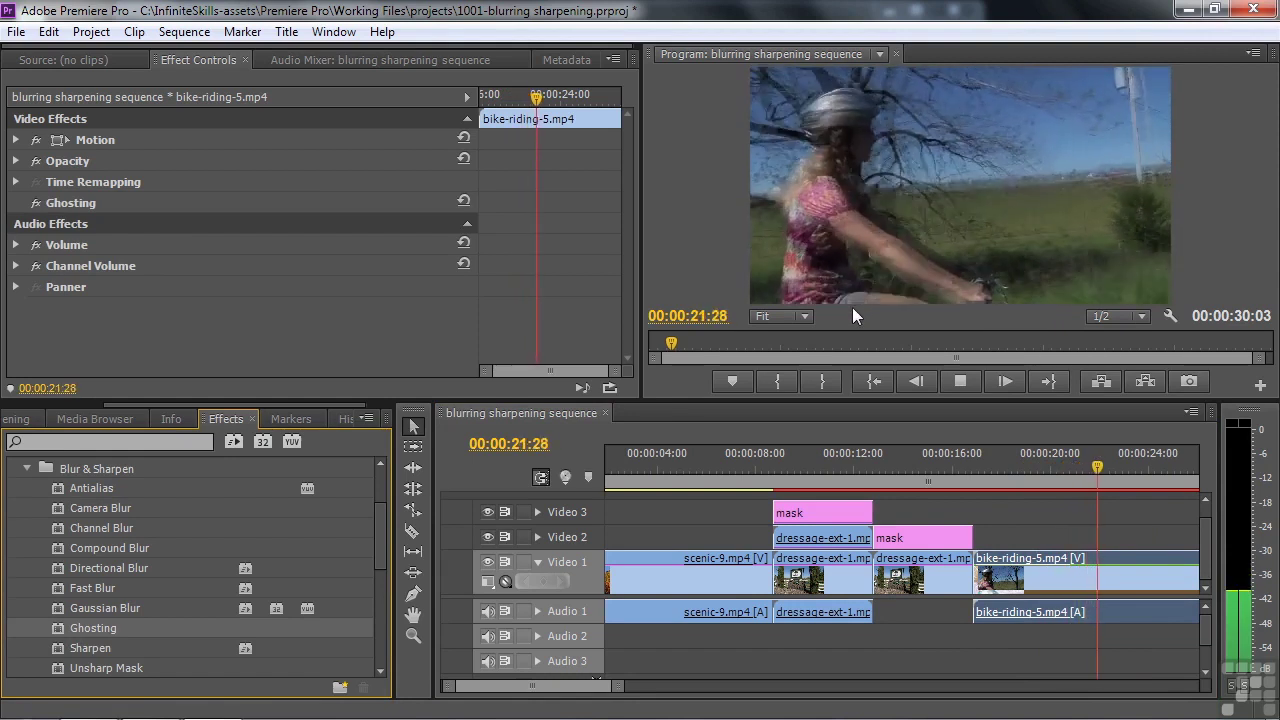
key(space)
key(space)
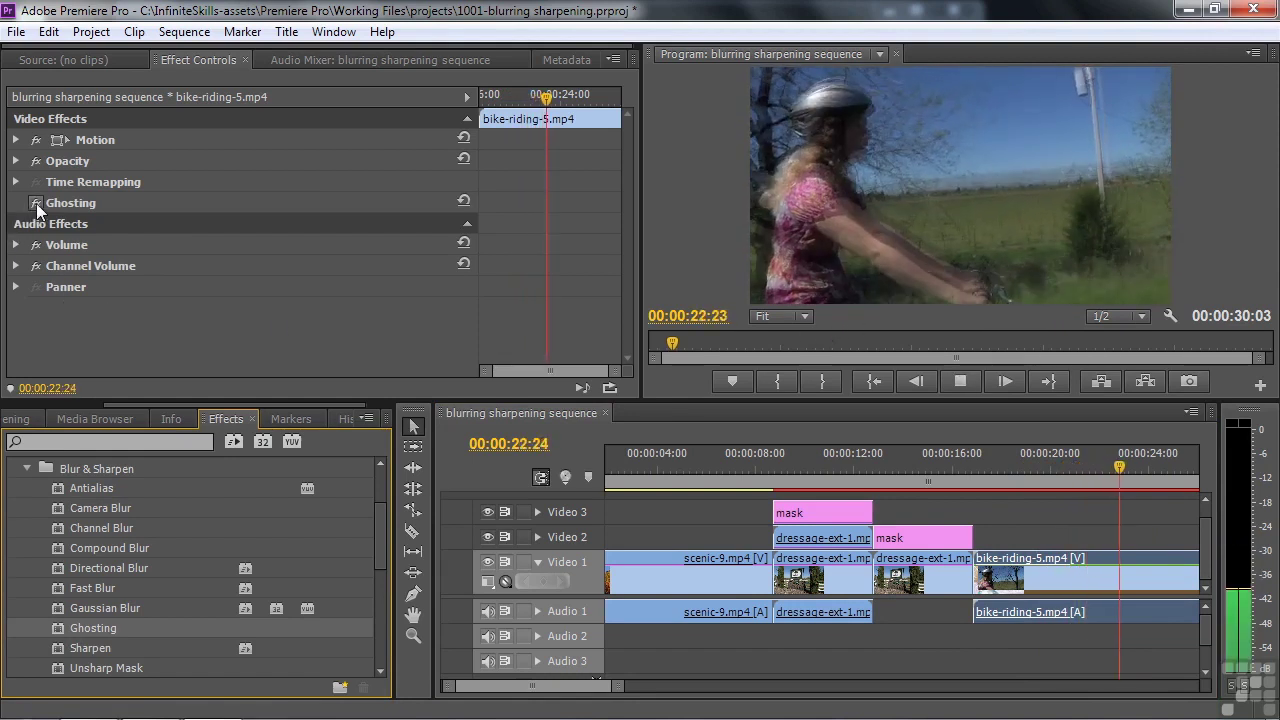
click(35, 204)
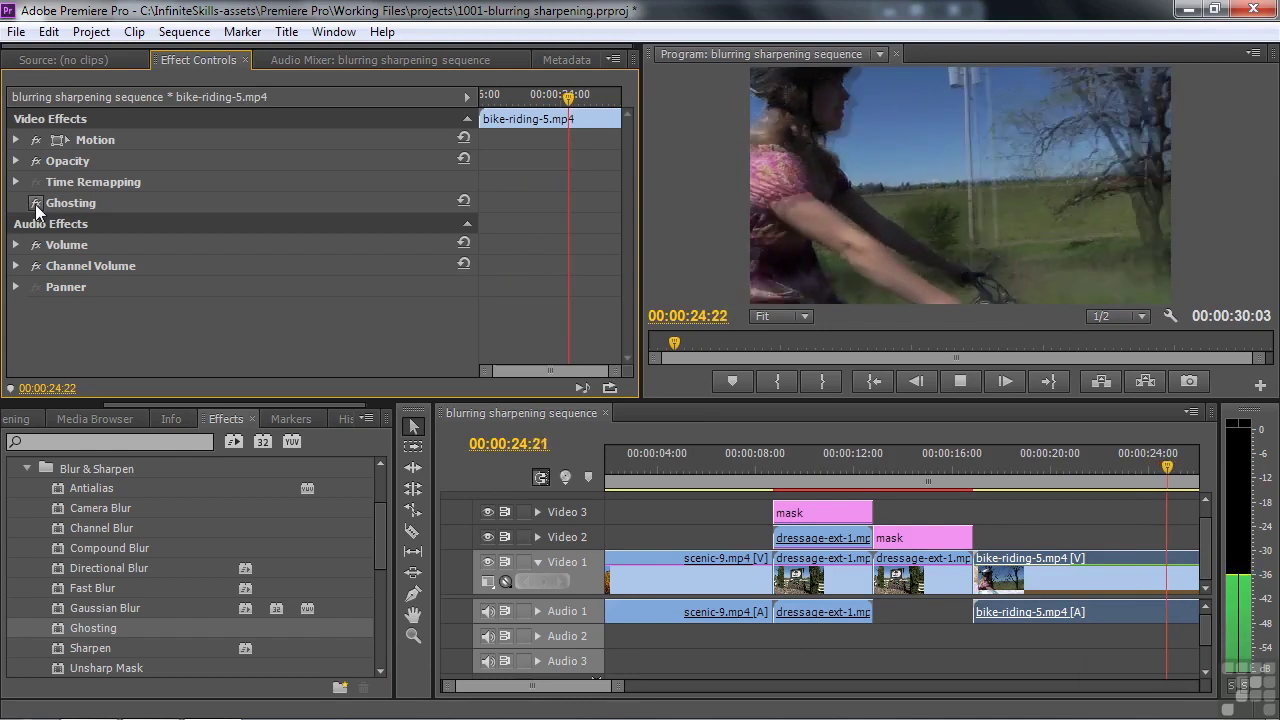
click(35, 203)
key(space)
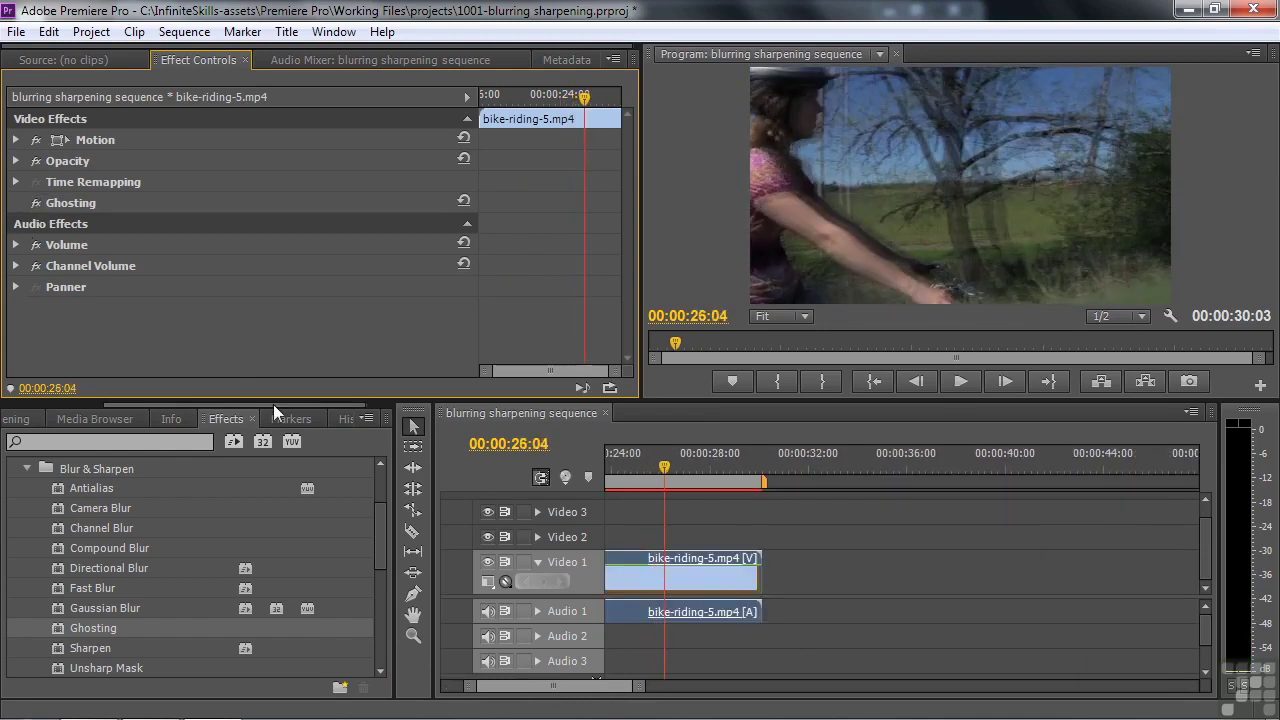
click(74, 206)
- Delete Ghosting and apply Sharpen to bike-riding-5, parking the playhead near 00:00:19:12
key(Delete)
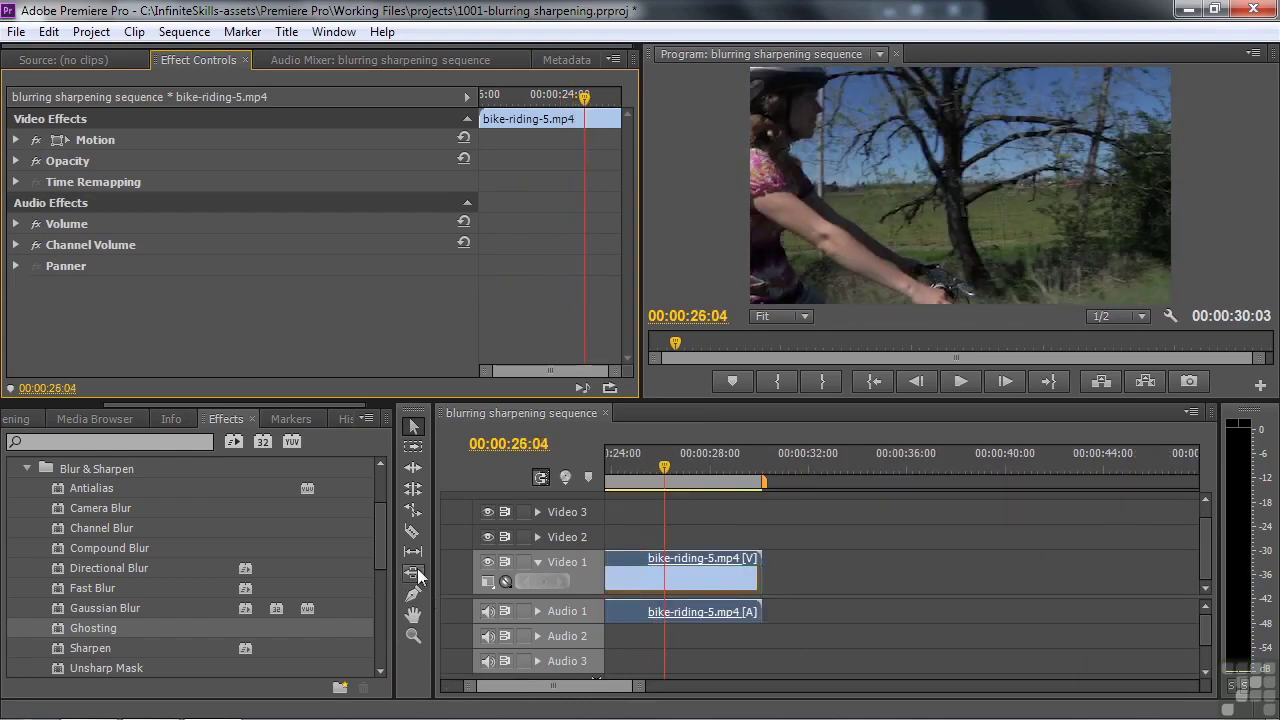
drag(382, 539, 374, 578)
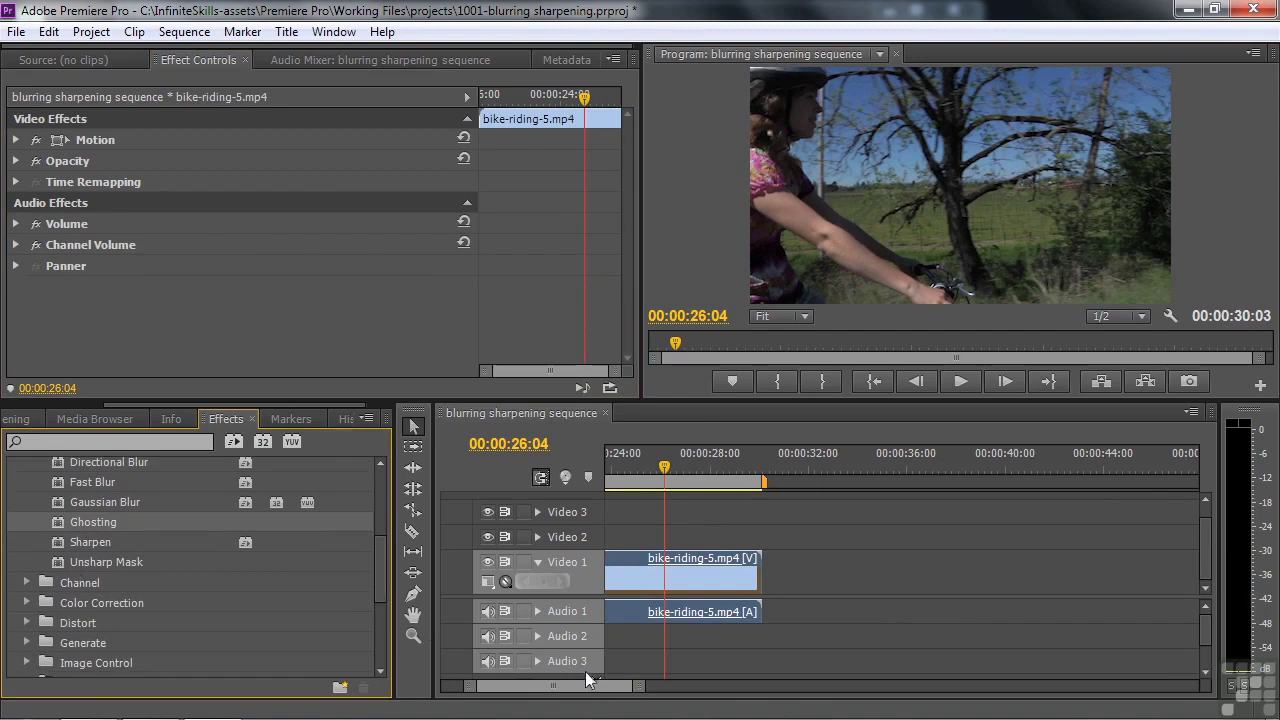
scroll(547, 688, up, 5)
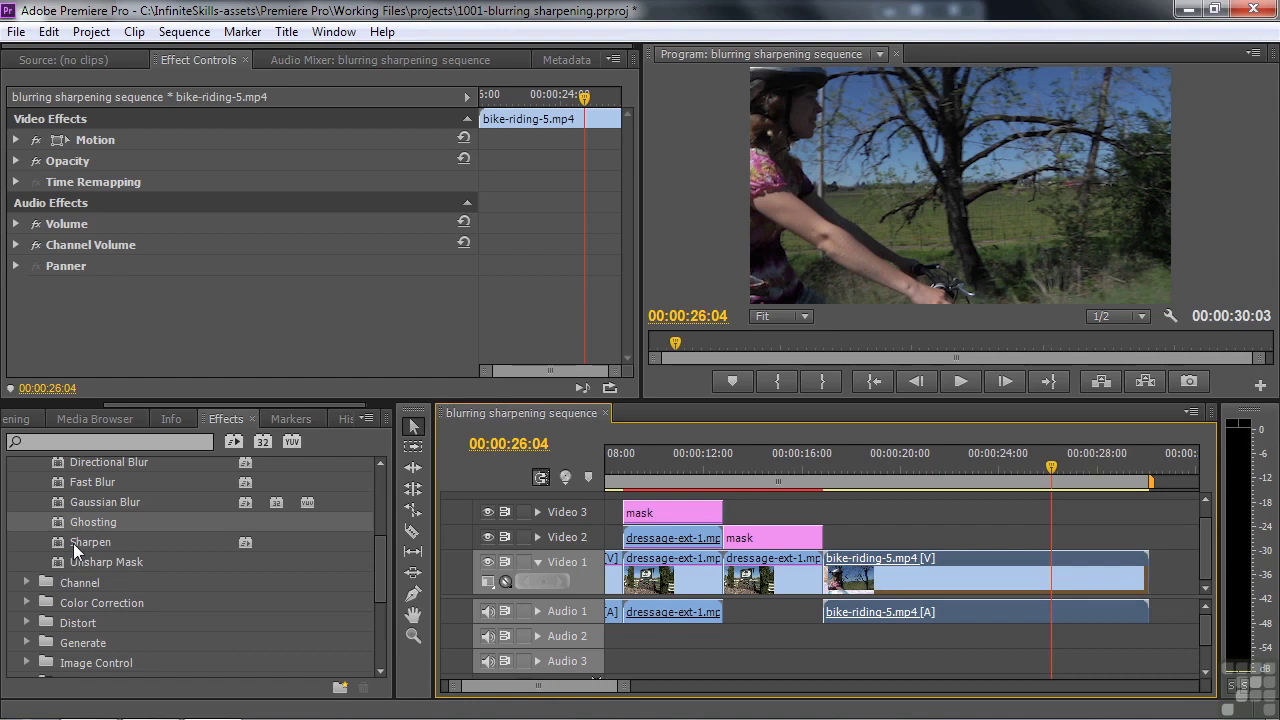
drag(1065, 472, 911, 494)
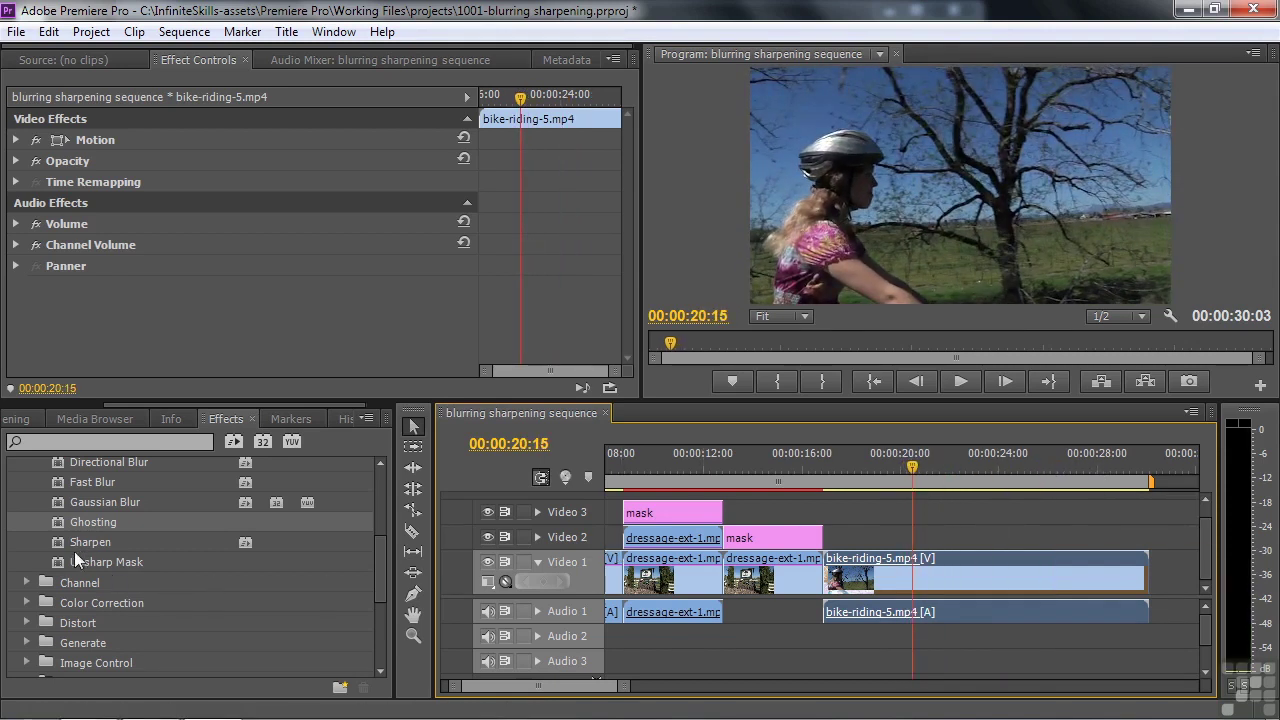
drag(60, 542, 888, 575)
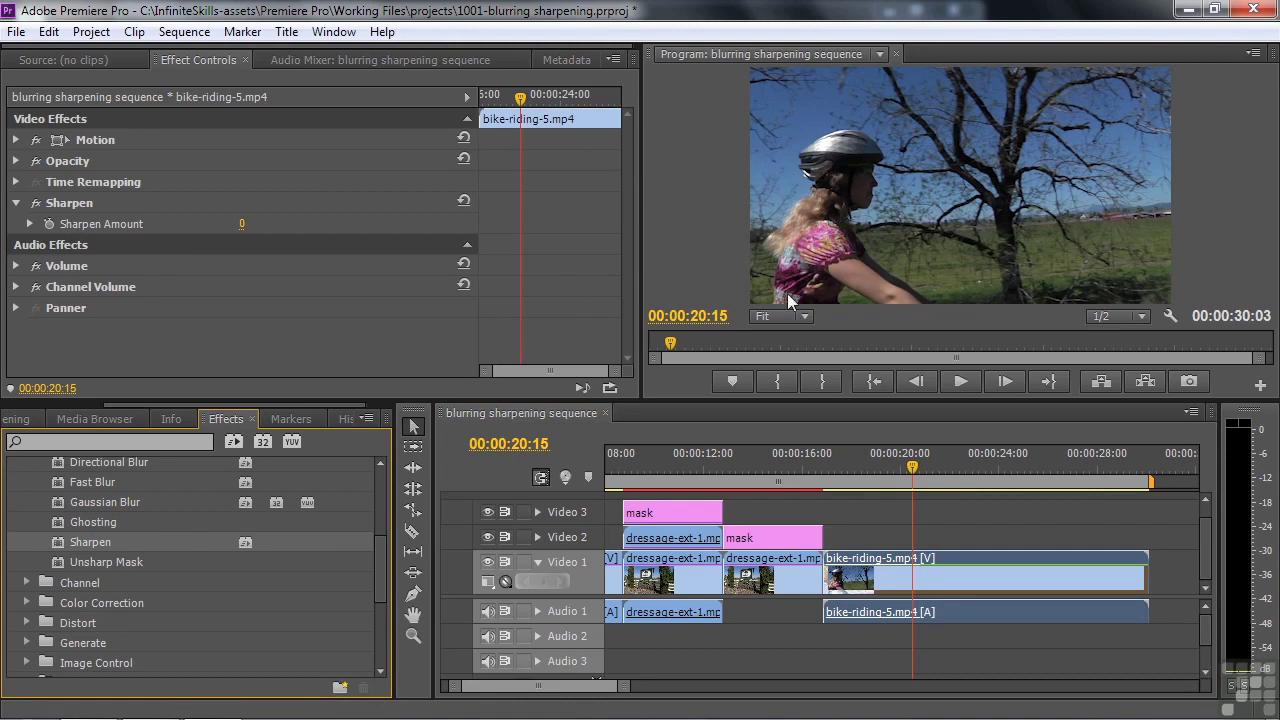
click(885, 483)
key(Left)
key(Left)
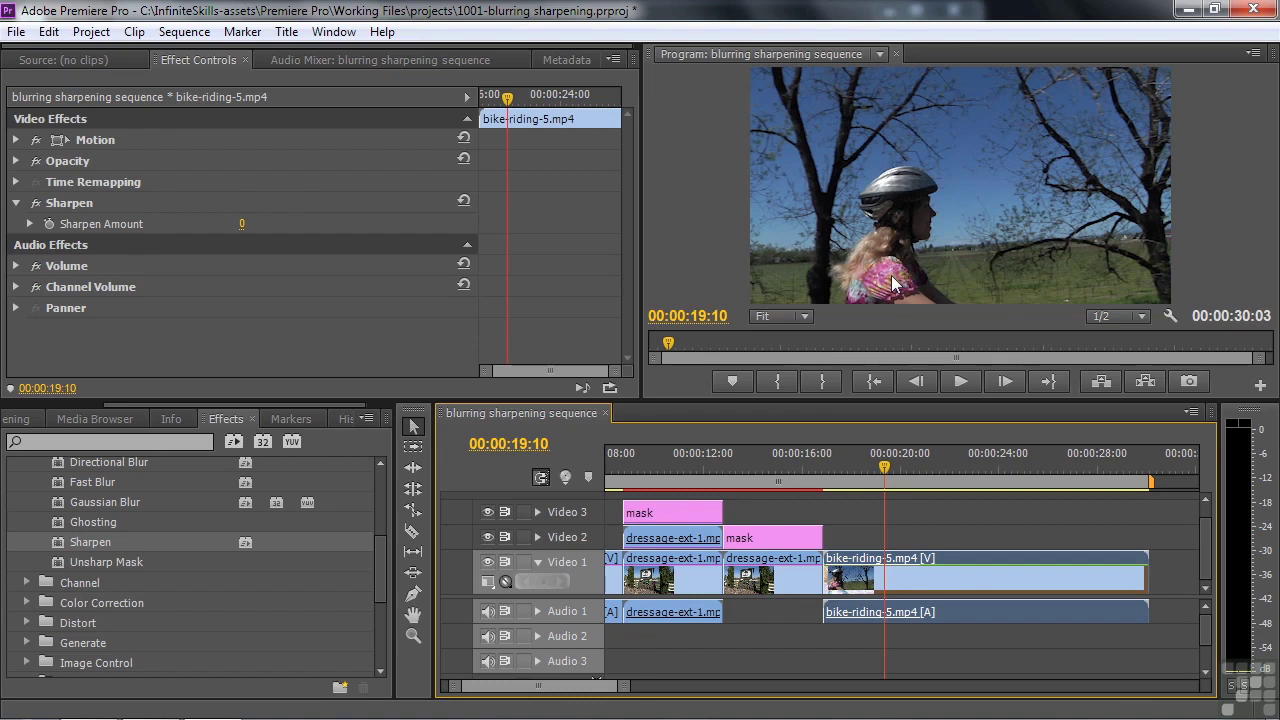
- Raise the Sharpen Amount to 76 and preview the sharpened clip in playback
click(30, 224)
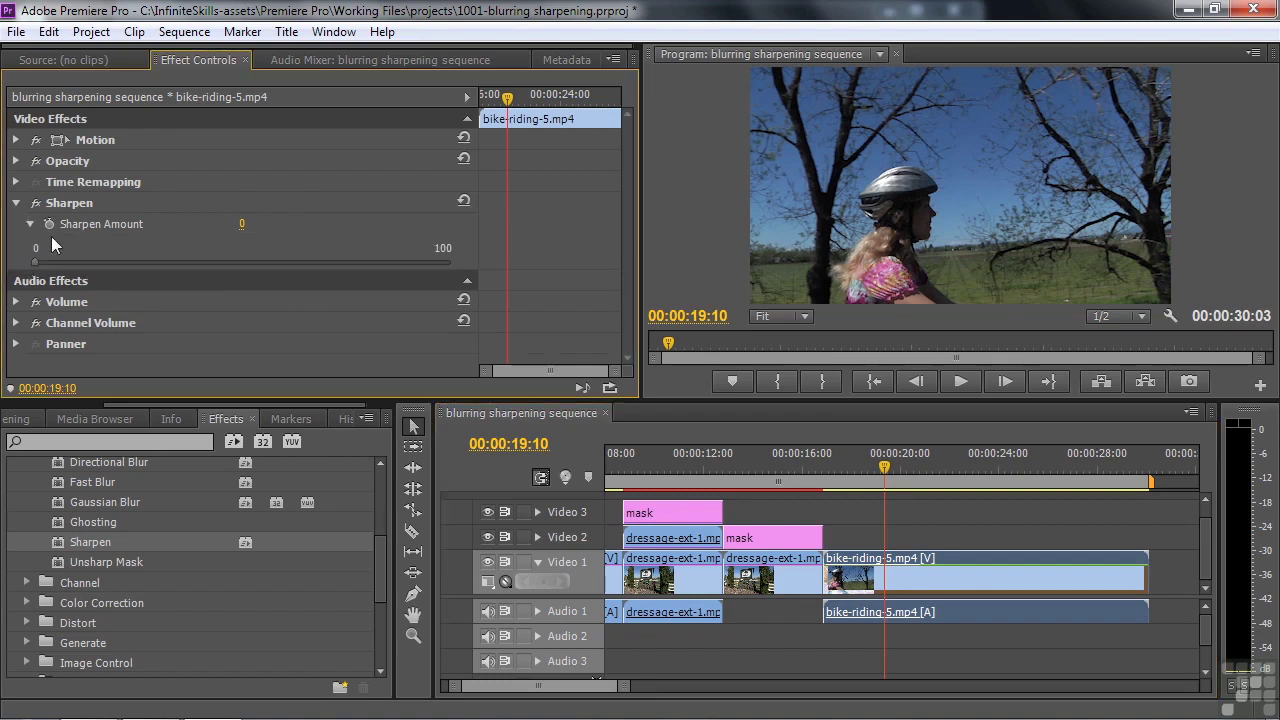
drag(35, 262, 183, 263)
drag(309, 263, 352, 264)
key(space)
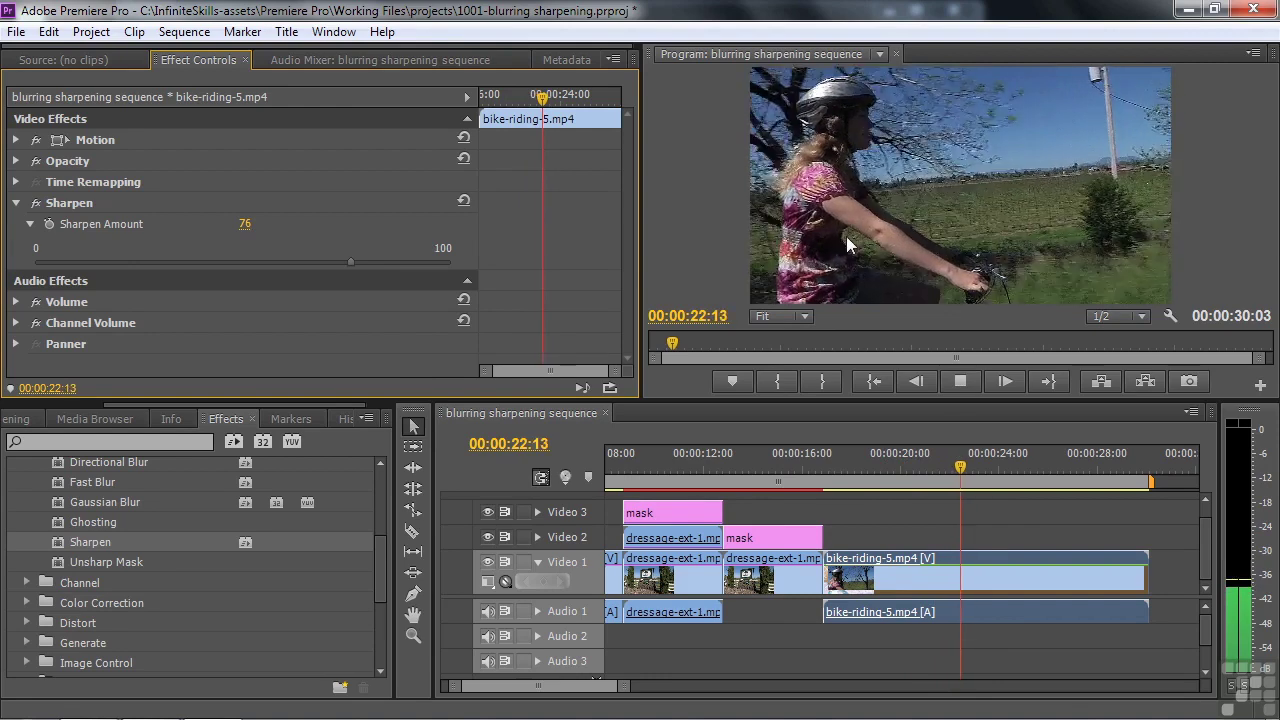
key(space)
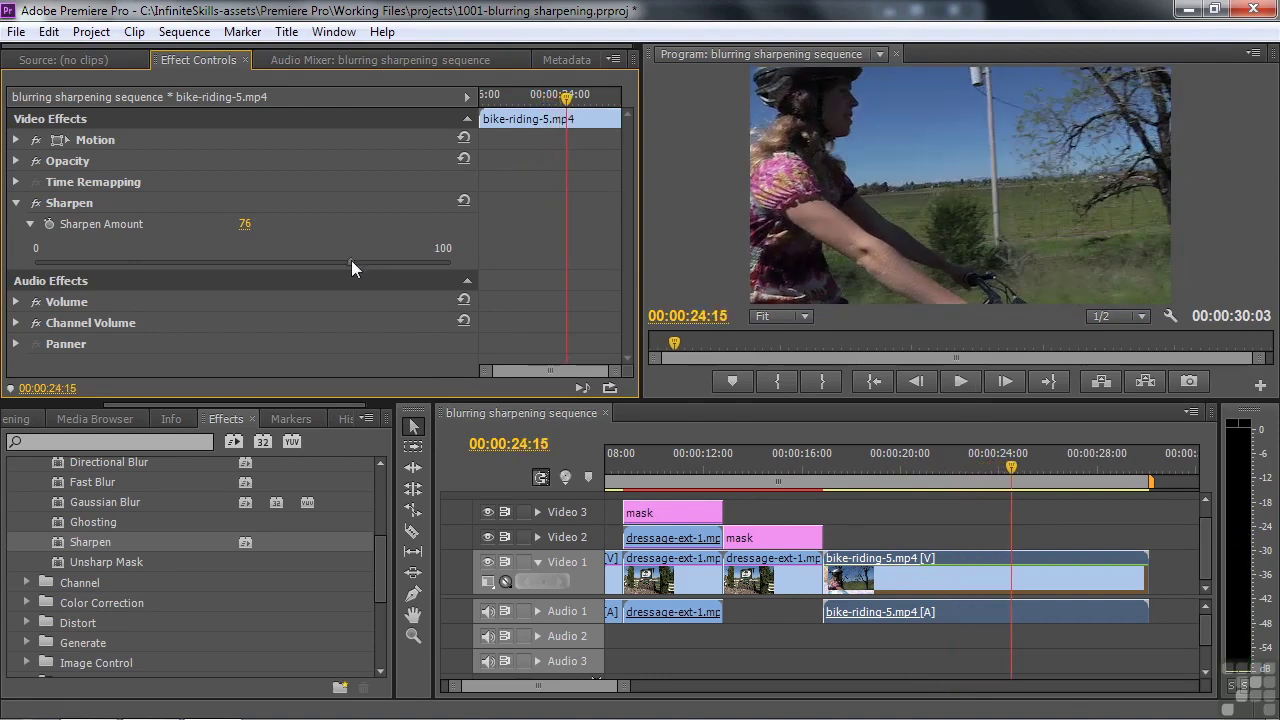
key(space)
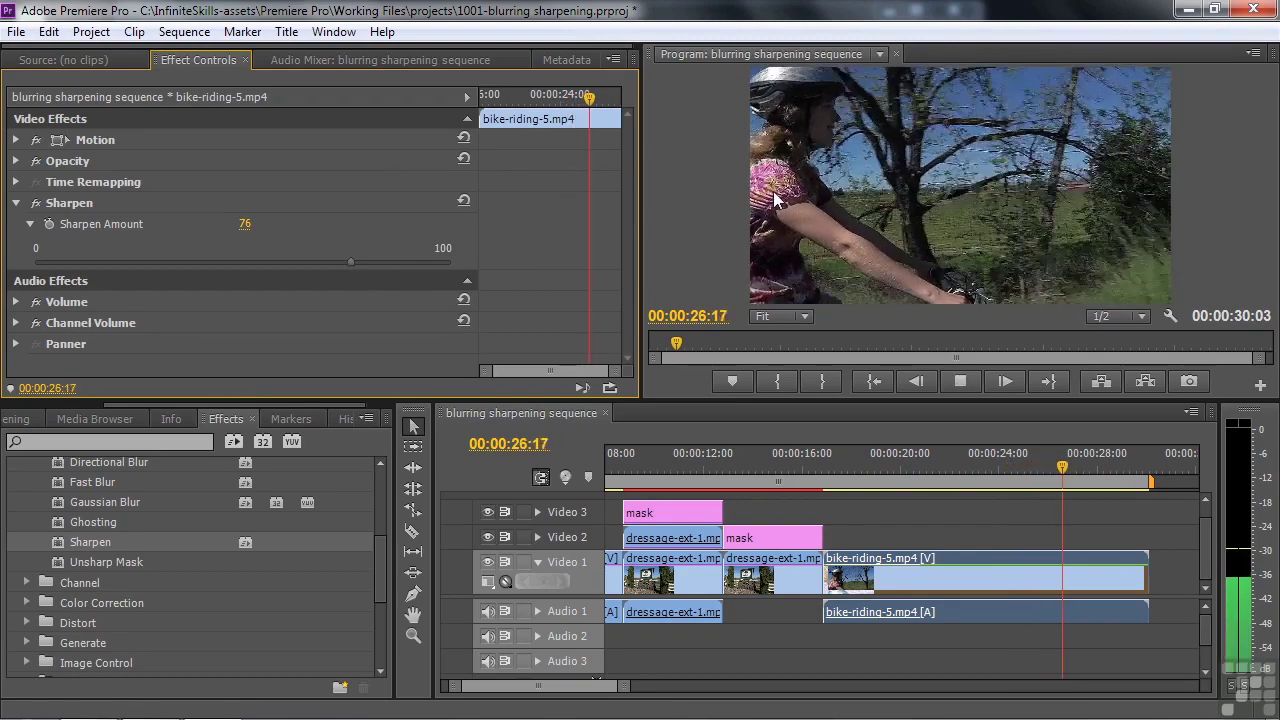
key(space)
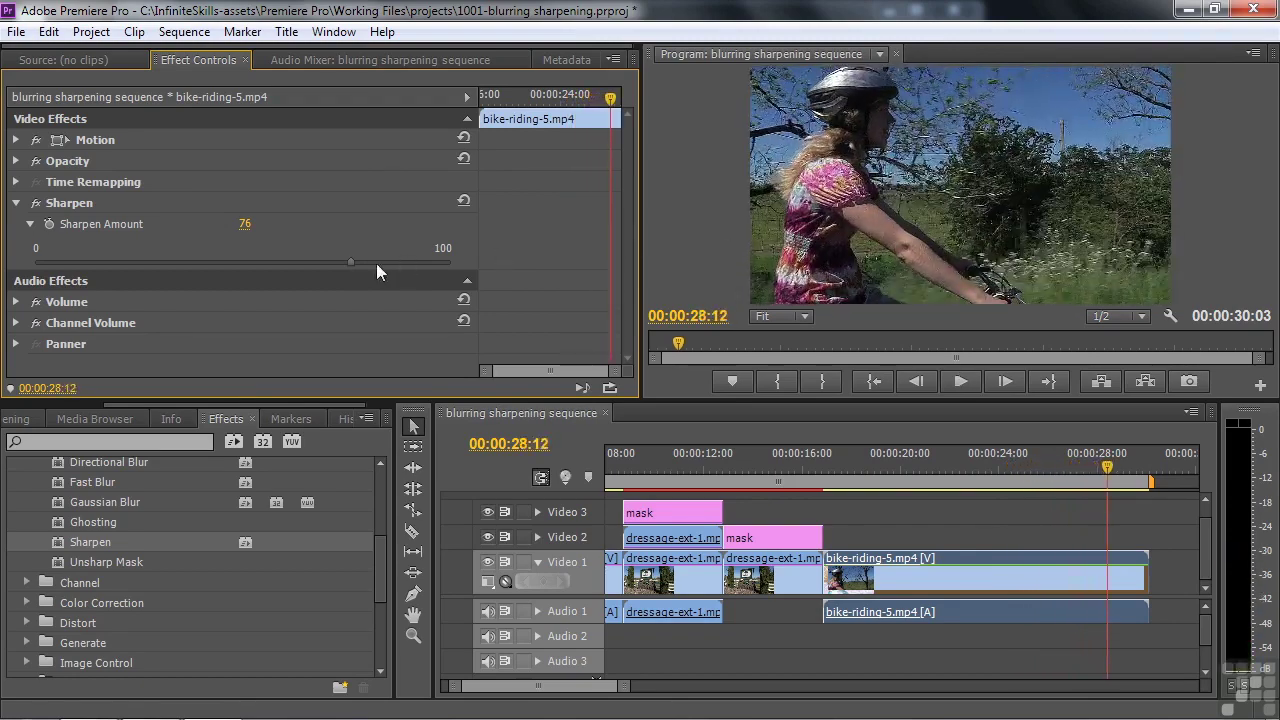
- Lower the Sharpen Amount to 11 and replay the sequence from the start
drag(350, 262, 86, 279)
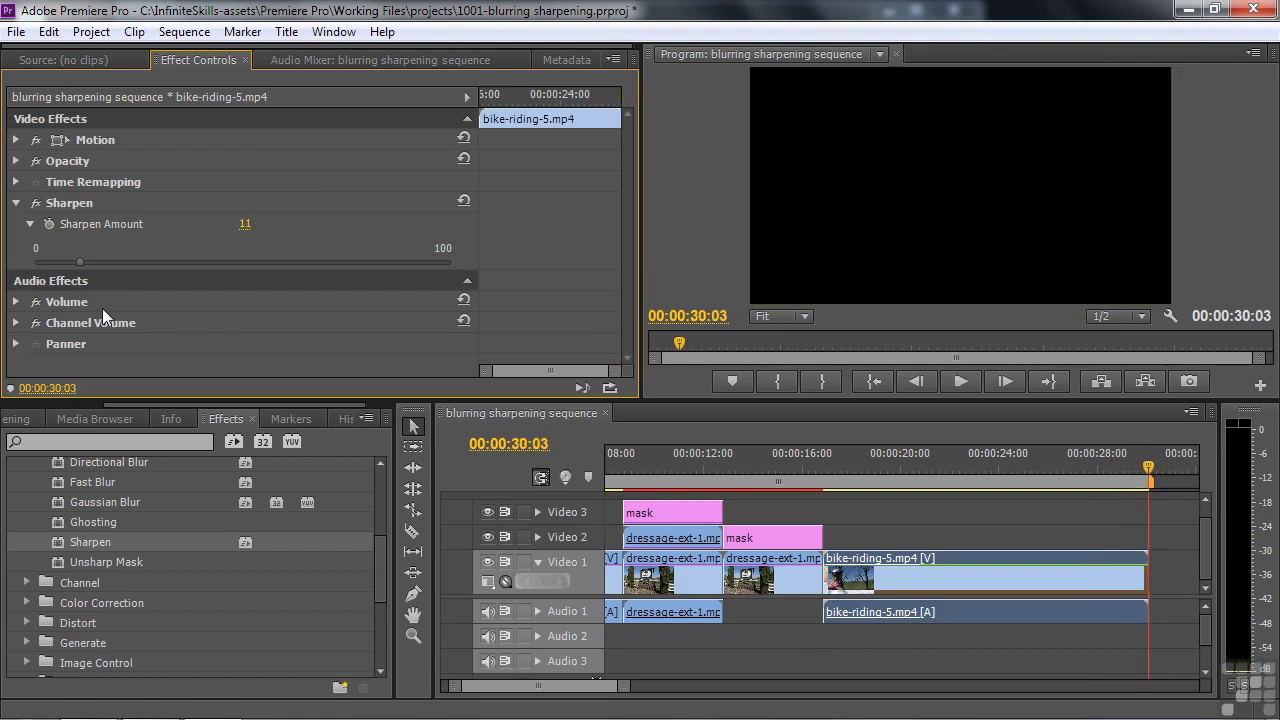
key(Home)
key(space)
- Remove Sharpen from bike-riding-5.mp4 and apply Unsharp Mask in its place
click(1070, 470)
click(65, 202)
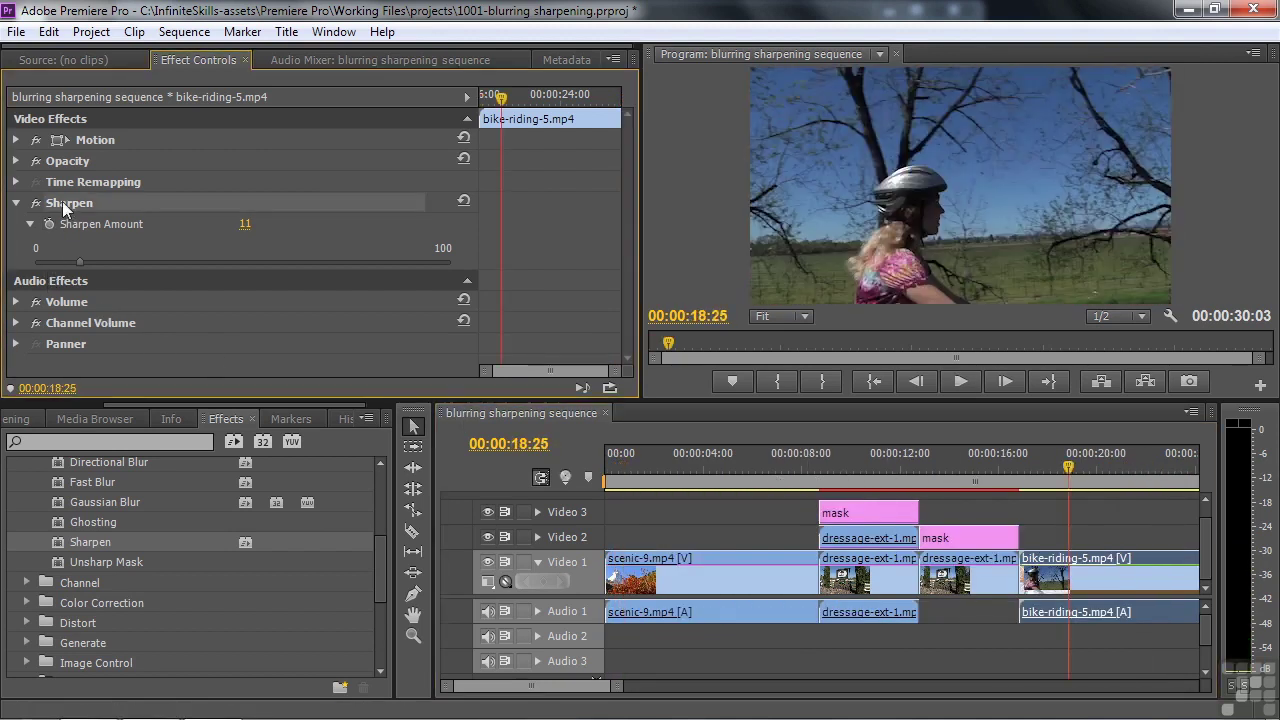
key(Delete)
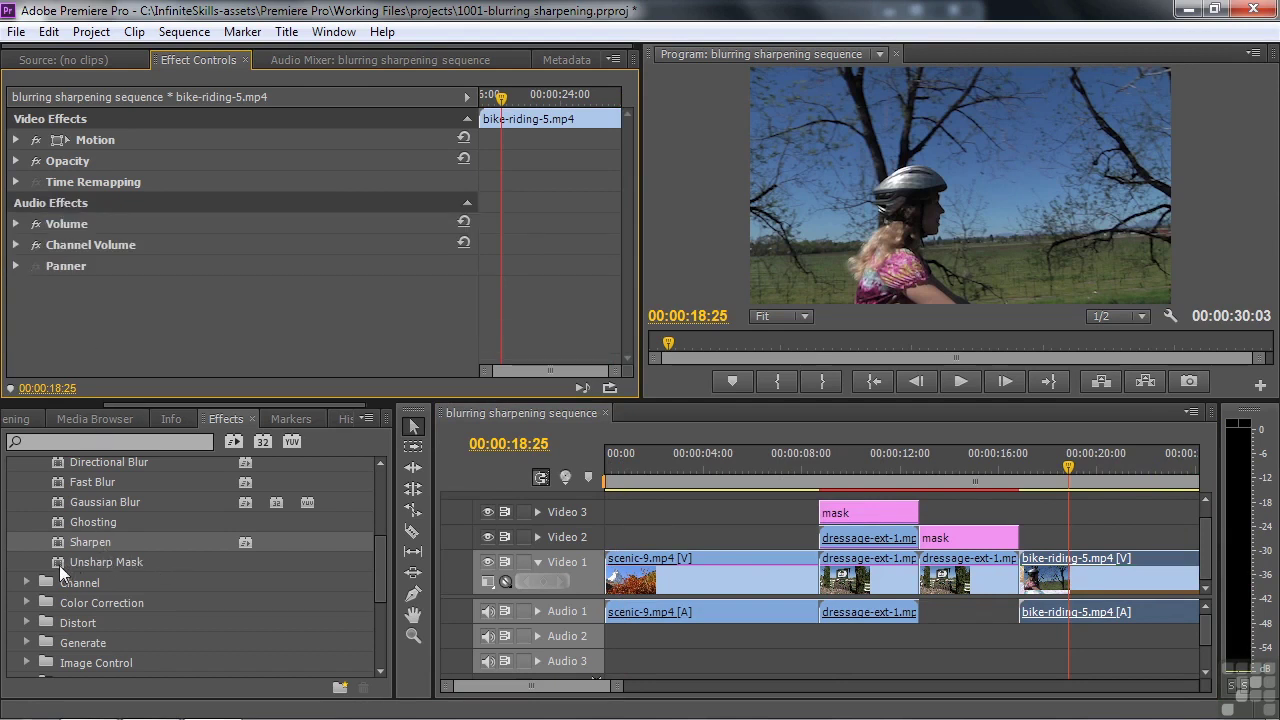
drag(57, 562, 1060, 578)
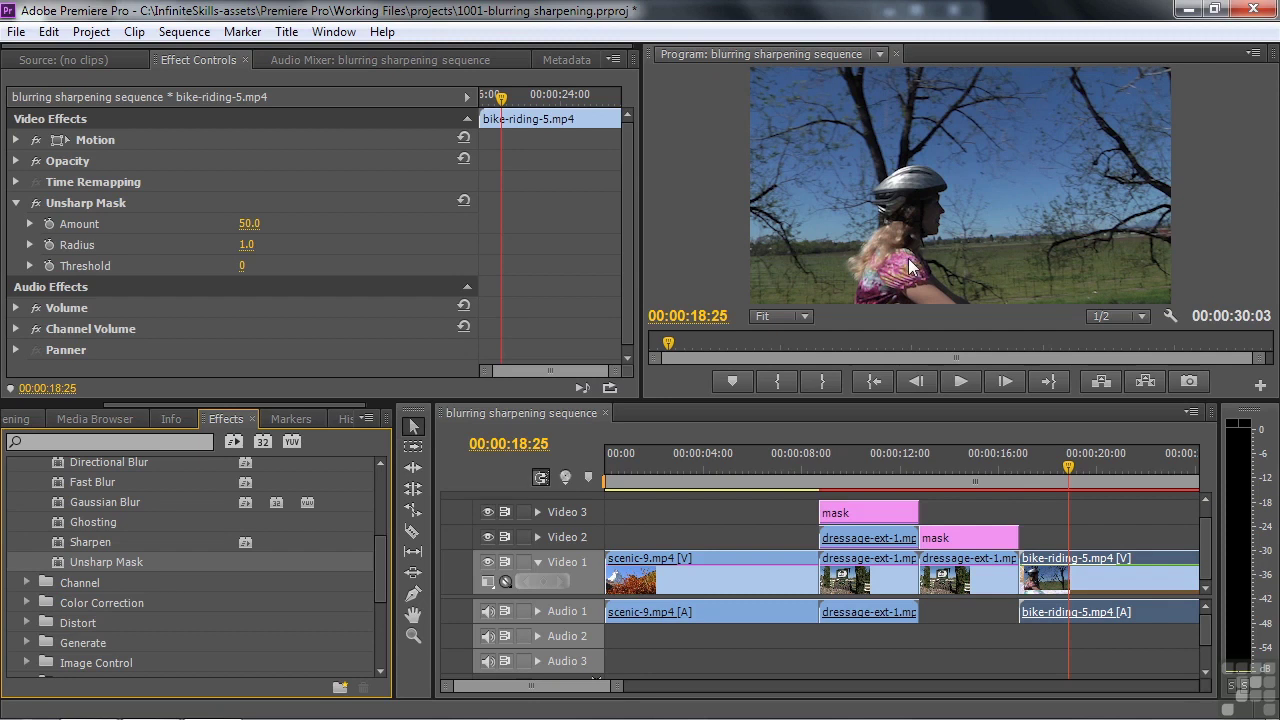
- Tune Unsharp Mask to Amount 80.0, Radius 4.9, Threshold 4 and preview it from 00:00:18:09
click(30, 244)
drag(43, 283, 55, 286)
click(30, 301)
drag(36, 339, 70, 339)
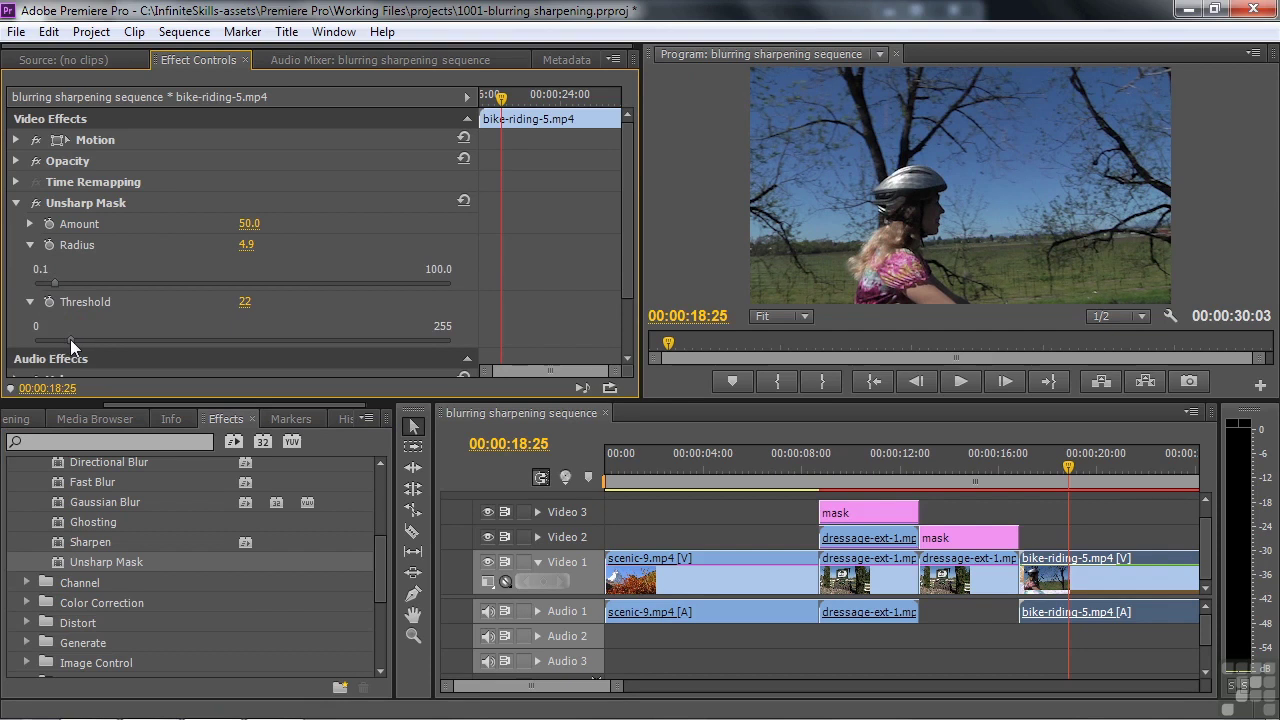
drag(70, 339, 40, 337)
key(space)
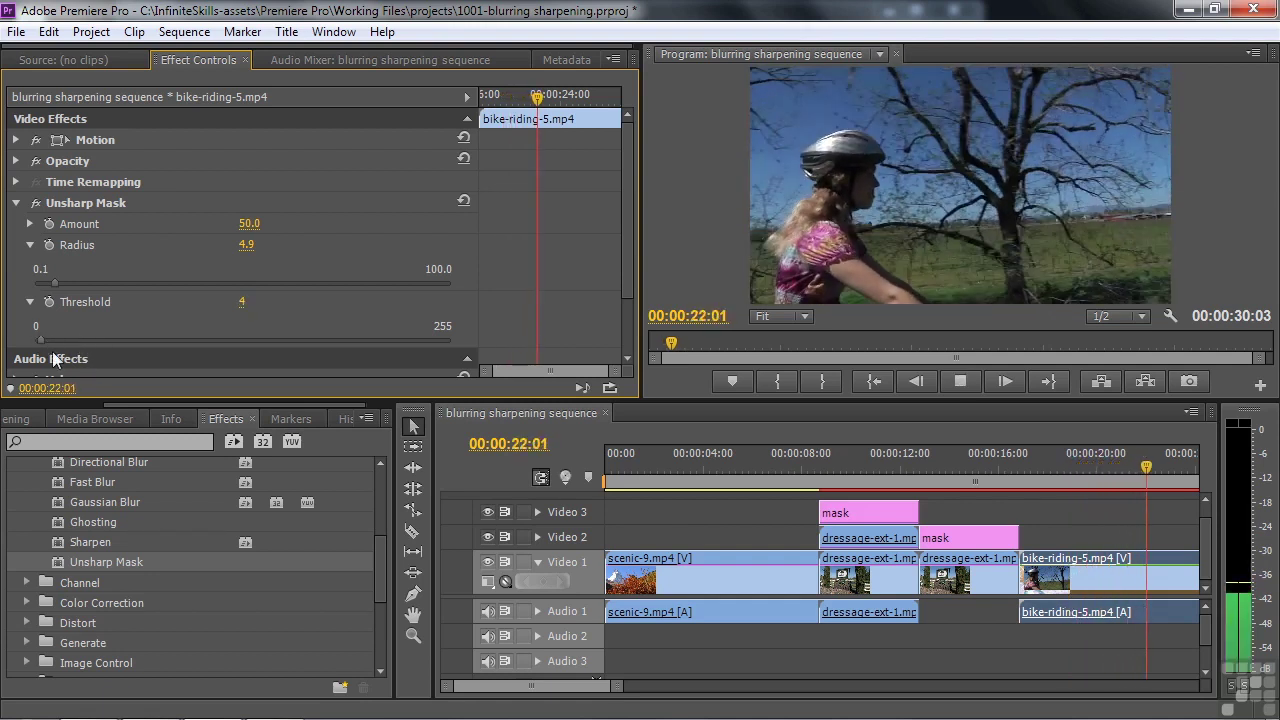
key(space)
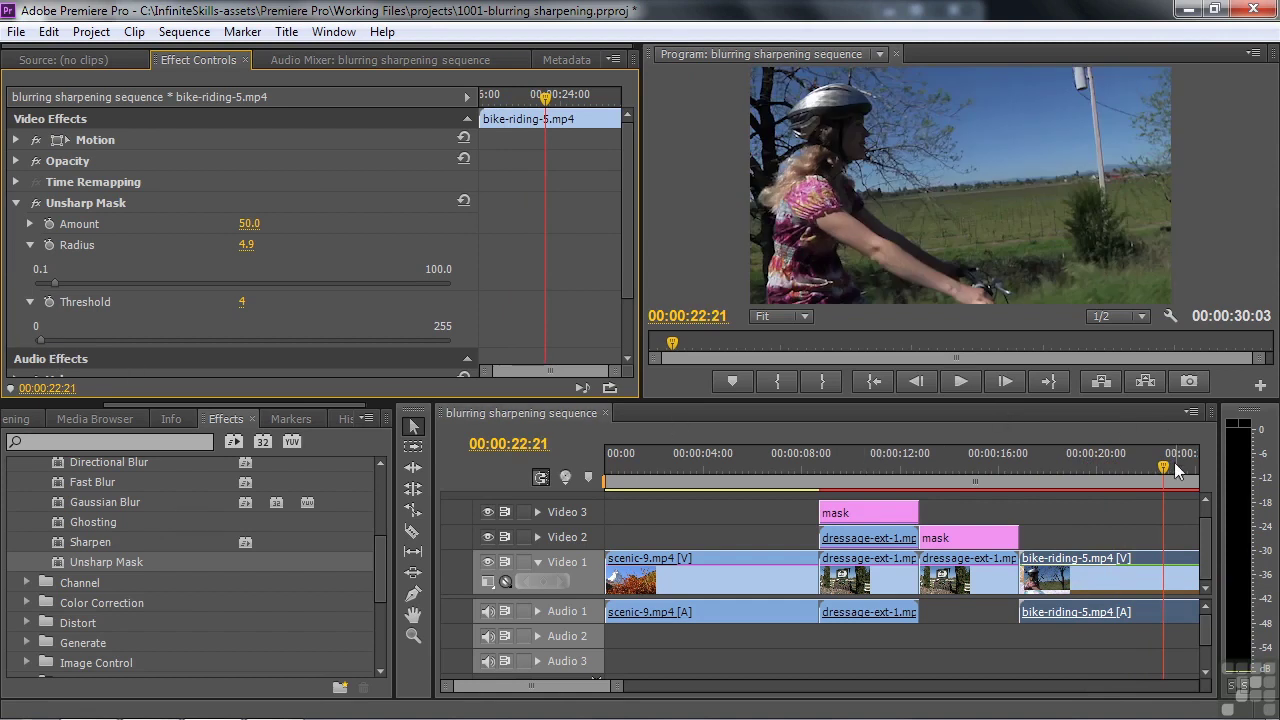
drag(1171, 463, 1060, 488)
key(space)
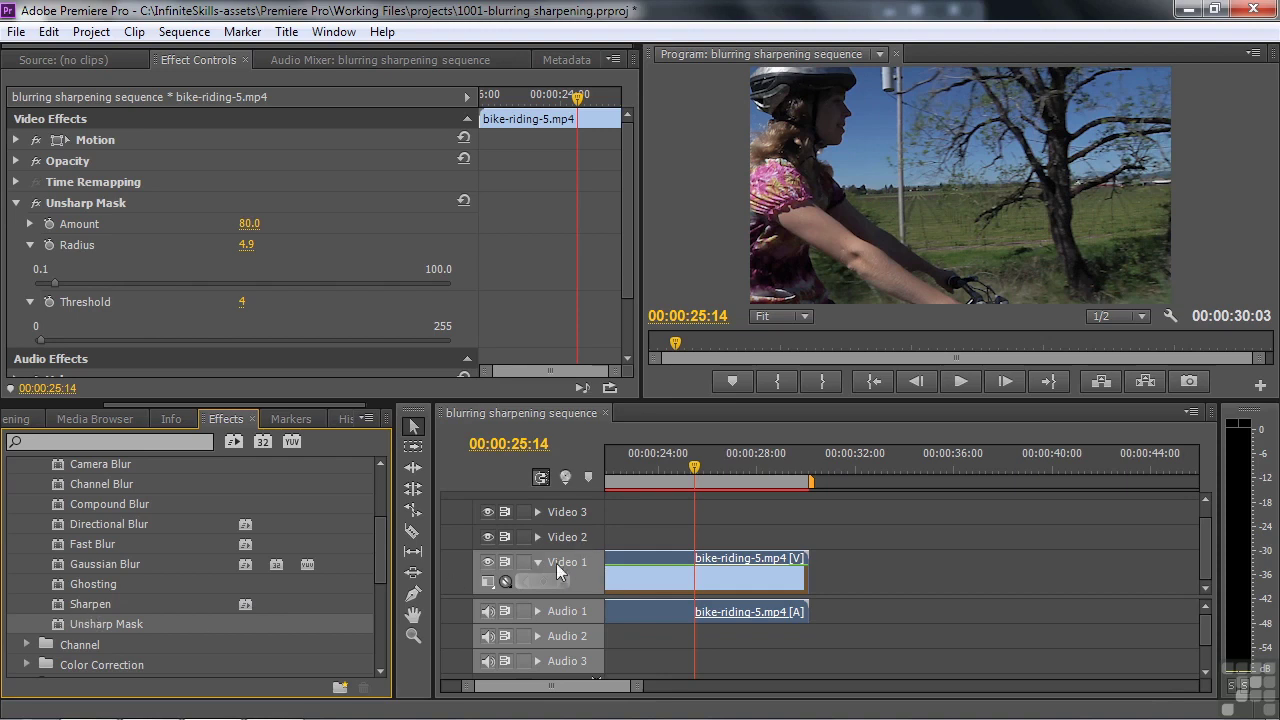
- Delete Unsharp Mask and reapply Sharpen to the bike-riding-5 clip, scrubbing to 00:00:23:15
click(59, 201)
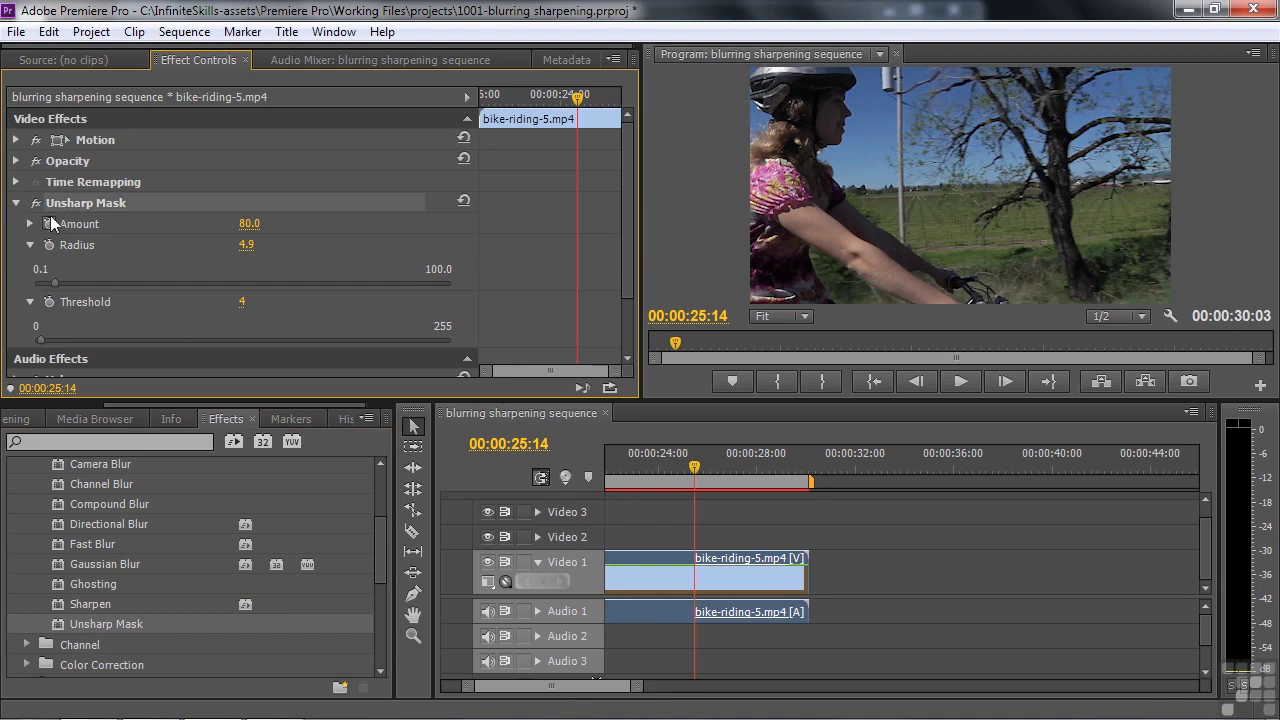
key(Delete)
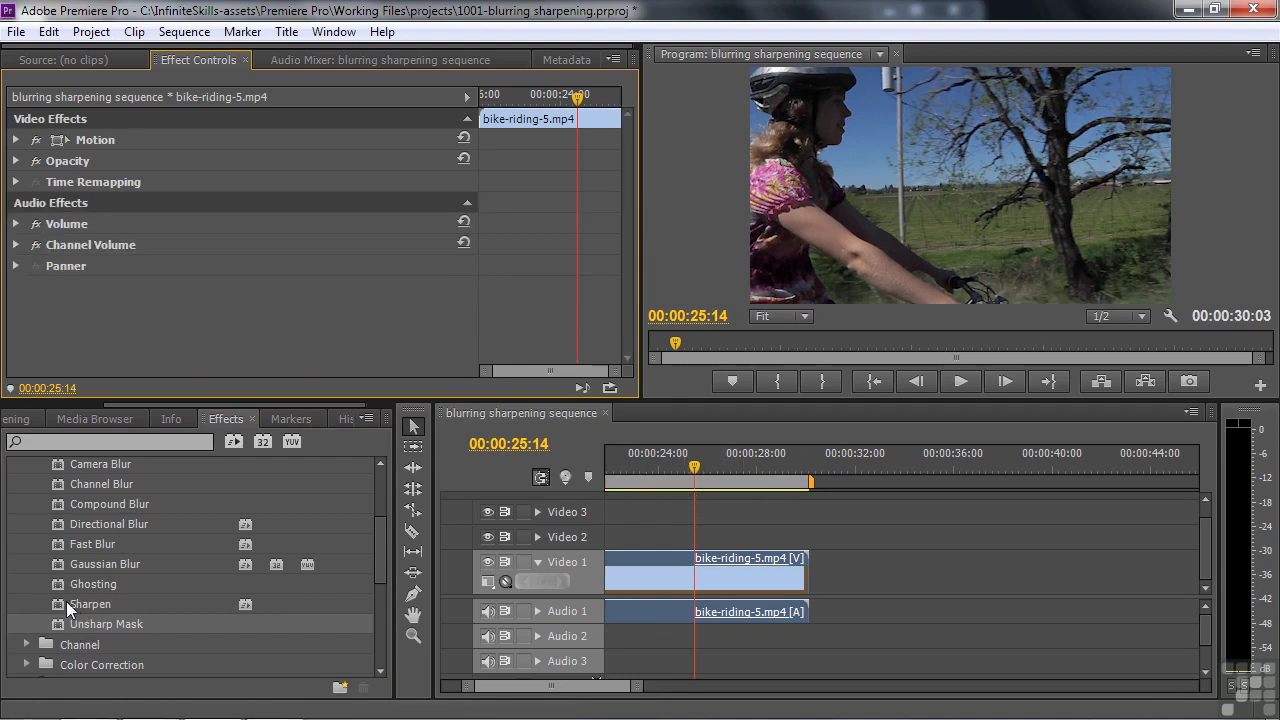
drag(57, 602, 659, 562)
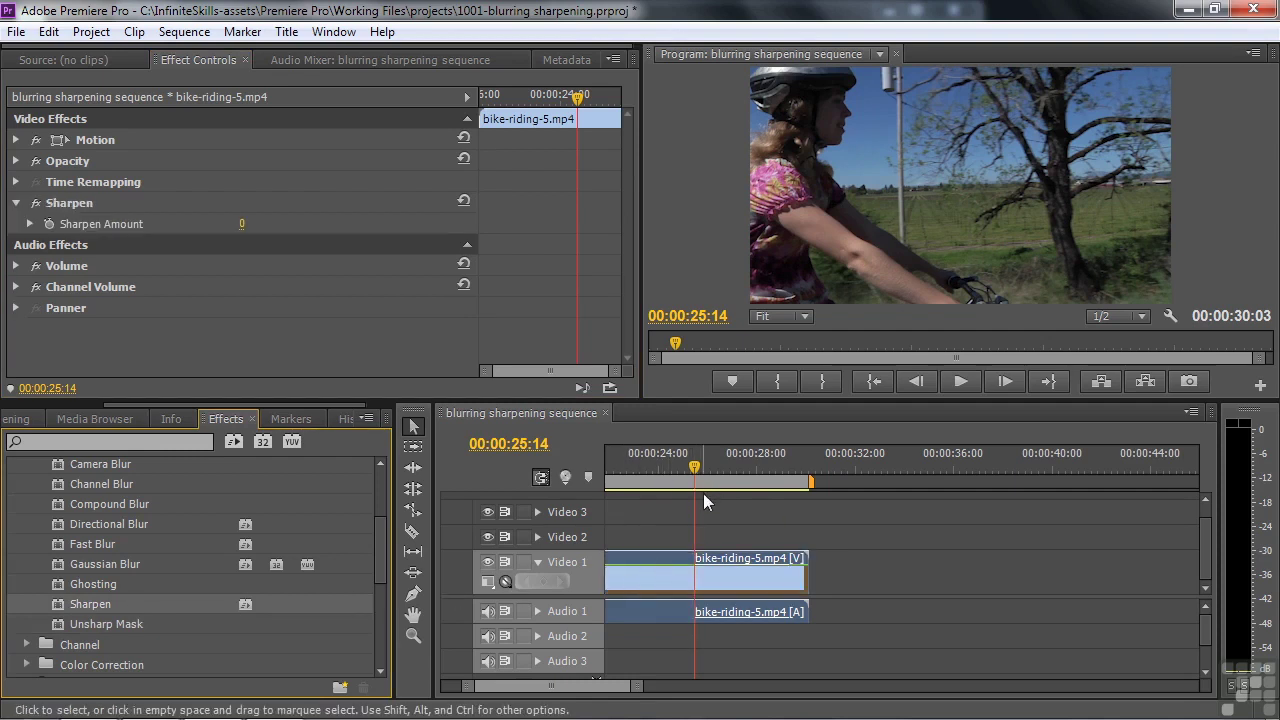
drag(697, 476, 633, 484)
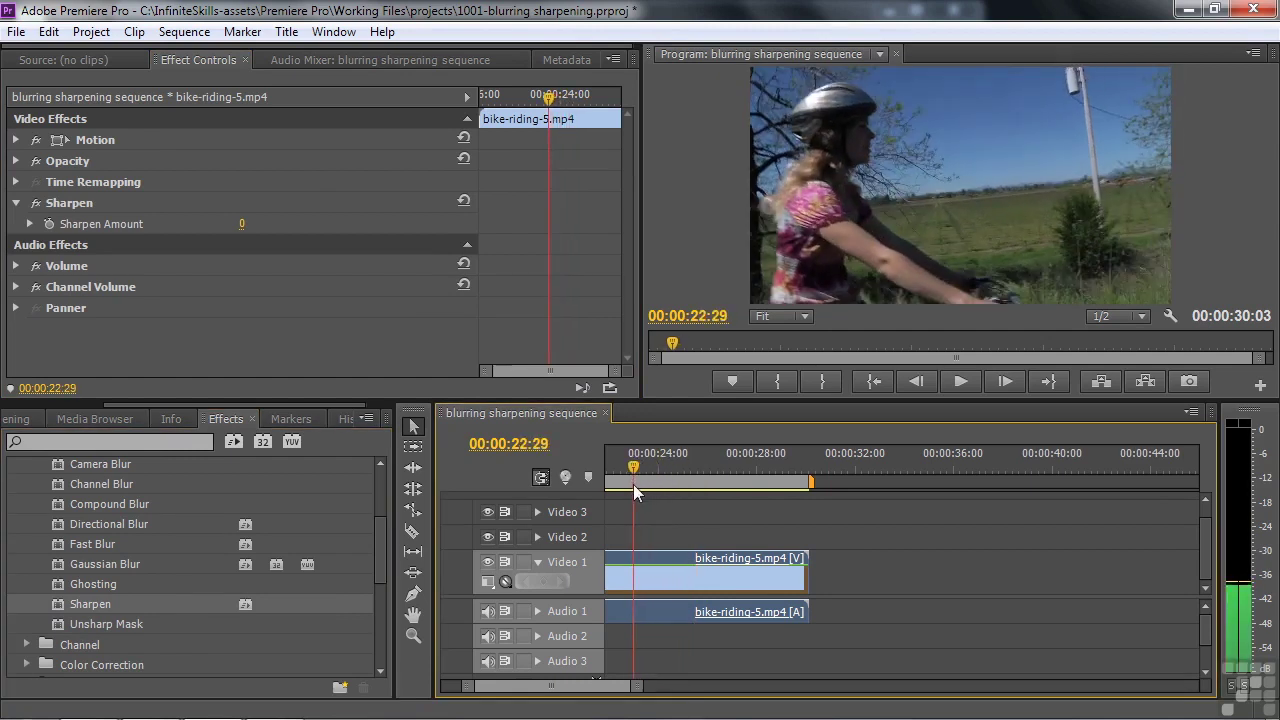
- Set the Sharpen Amount to 11 and preview the result in playback
click(30, 225)
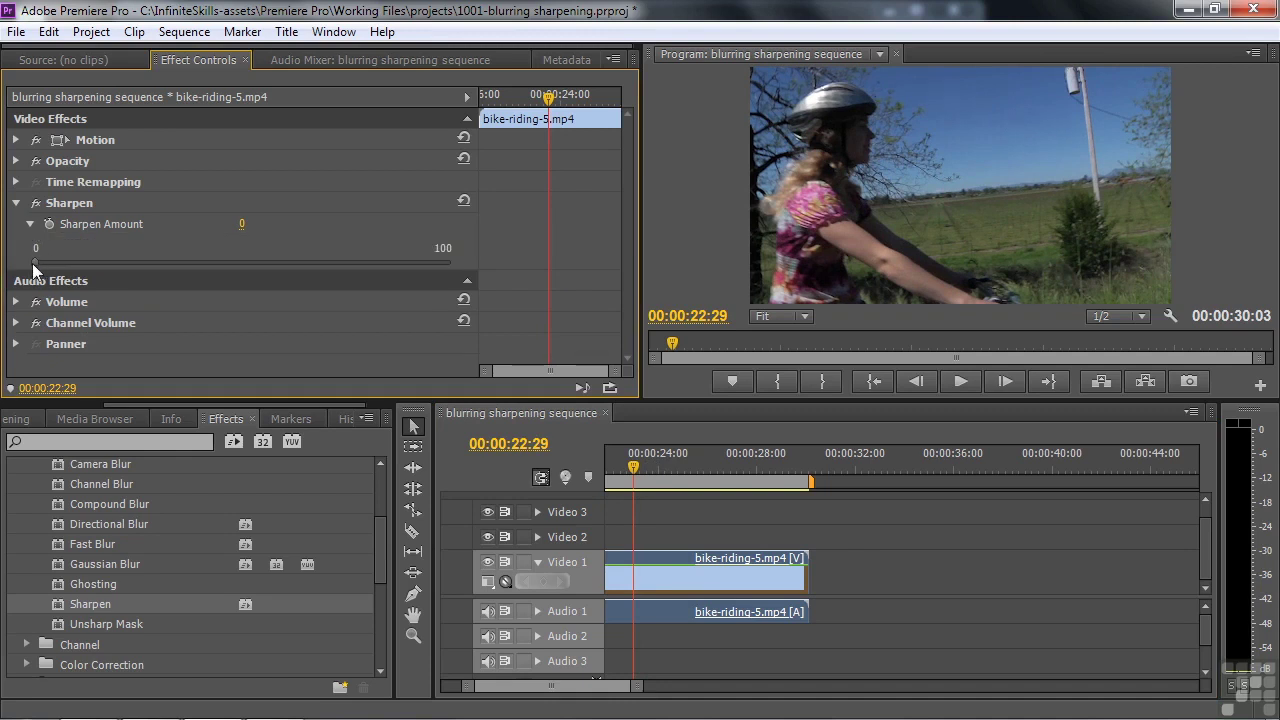
drag(35, 262, 80, 263)
key(space)
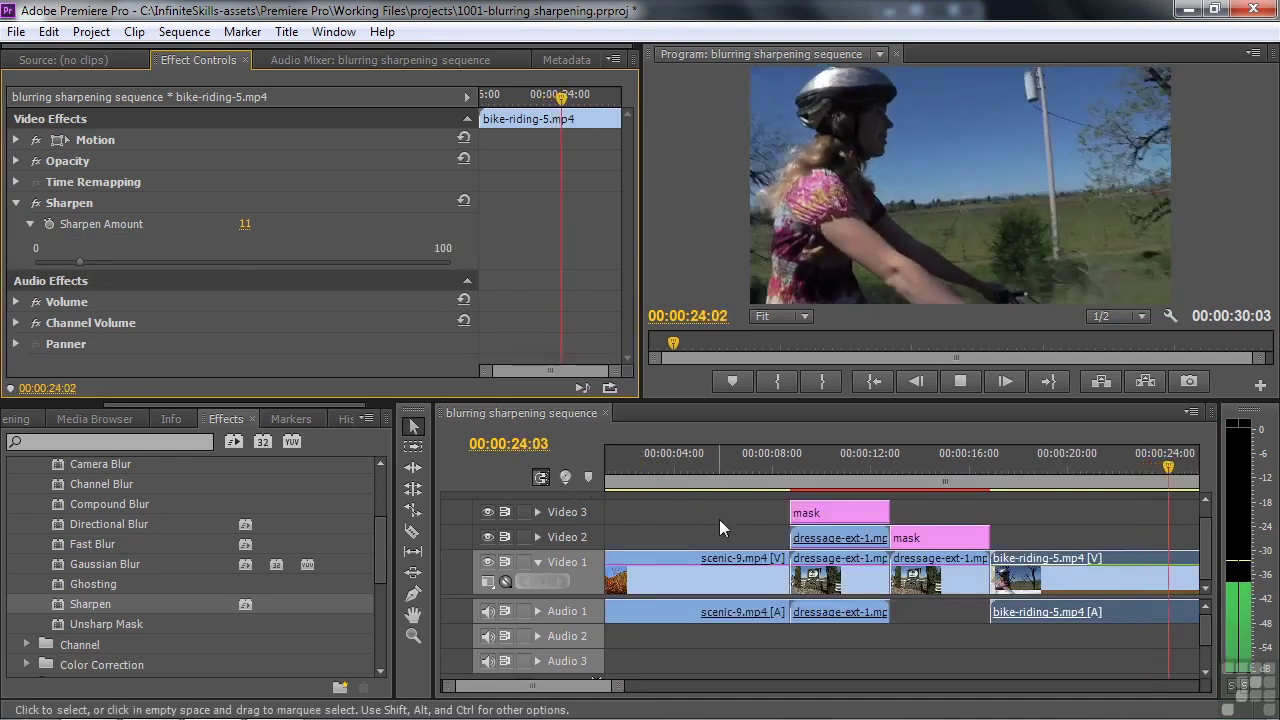
key(space)
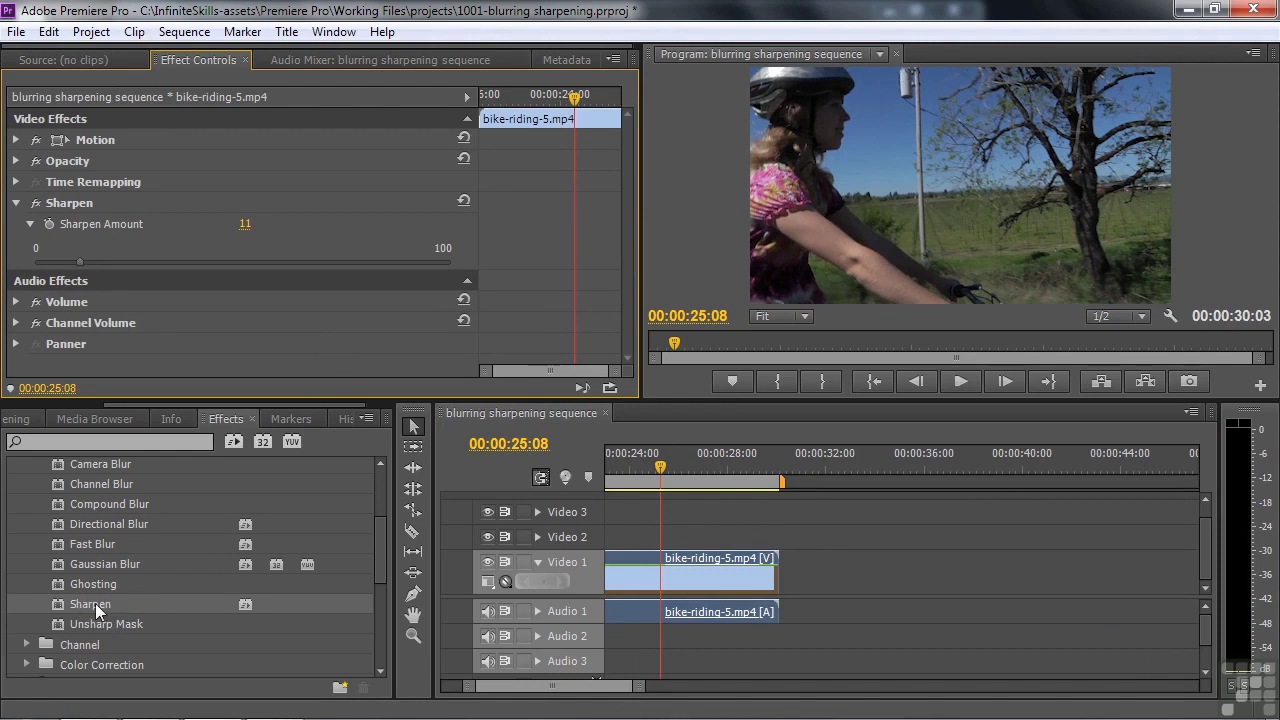
mouse_move(382, 566)
mouse_down()
mouse_move(380, 542)
mouse_move(378, 558)
mouse_up()
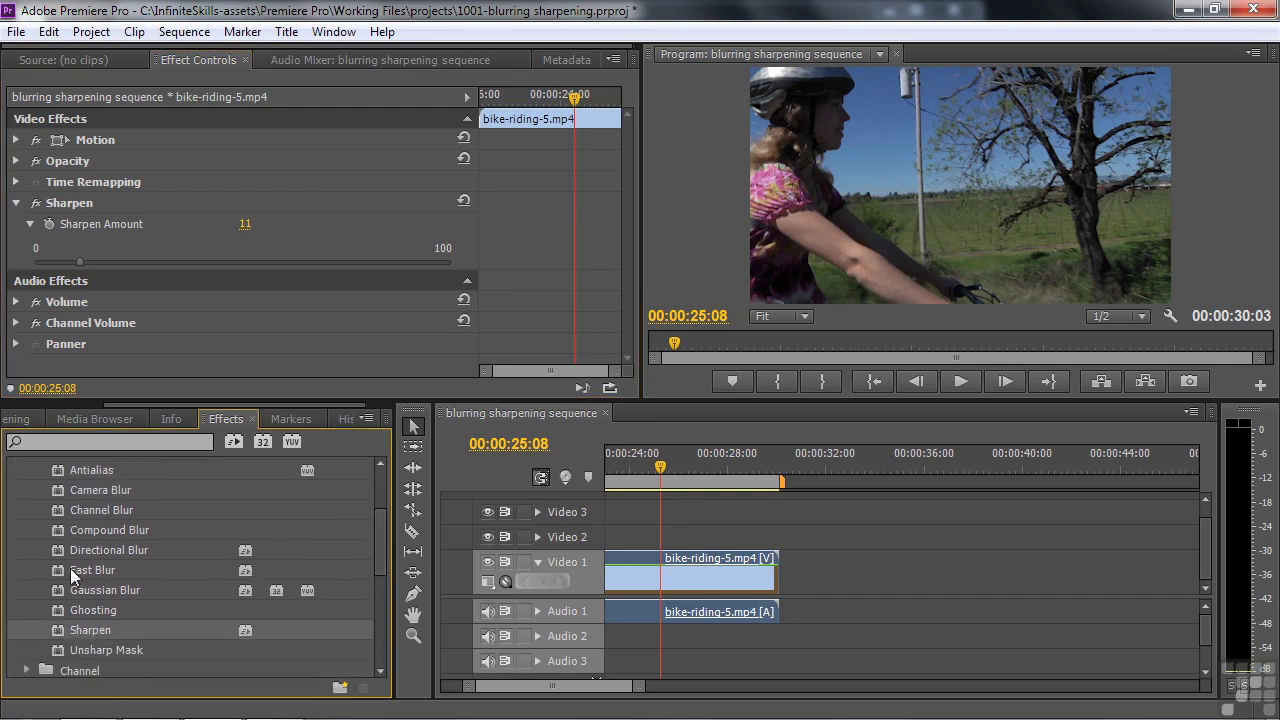